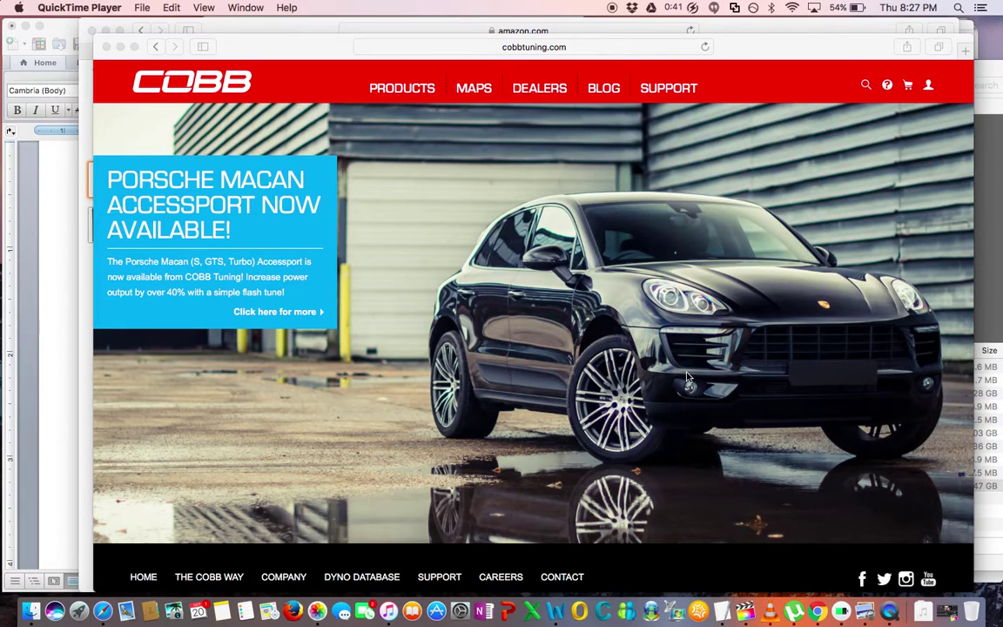
- Bring the Safari window with the cobbtuning.com home page to the front
left_click(428, 575)
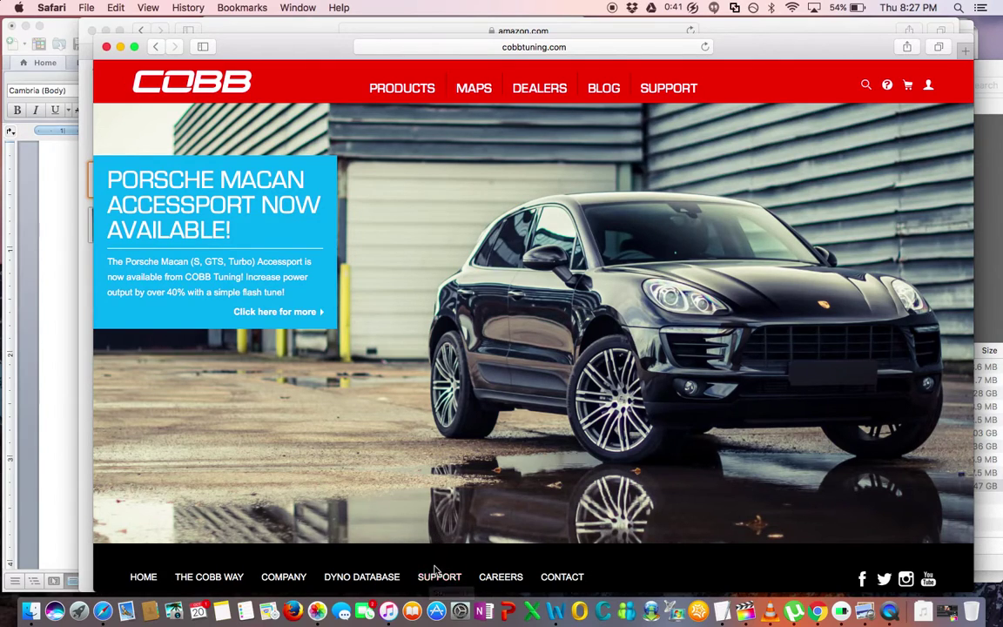
- Go from COBB Support through Accessport Support to the Subaru Accessport Support page
left_click(436, 578)
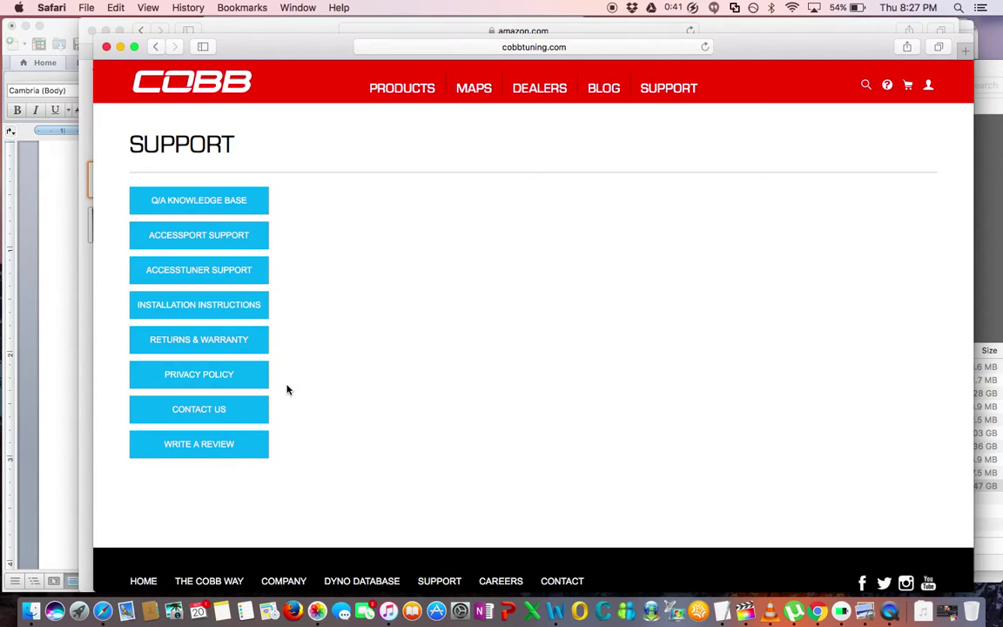
left_click(200, 236)
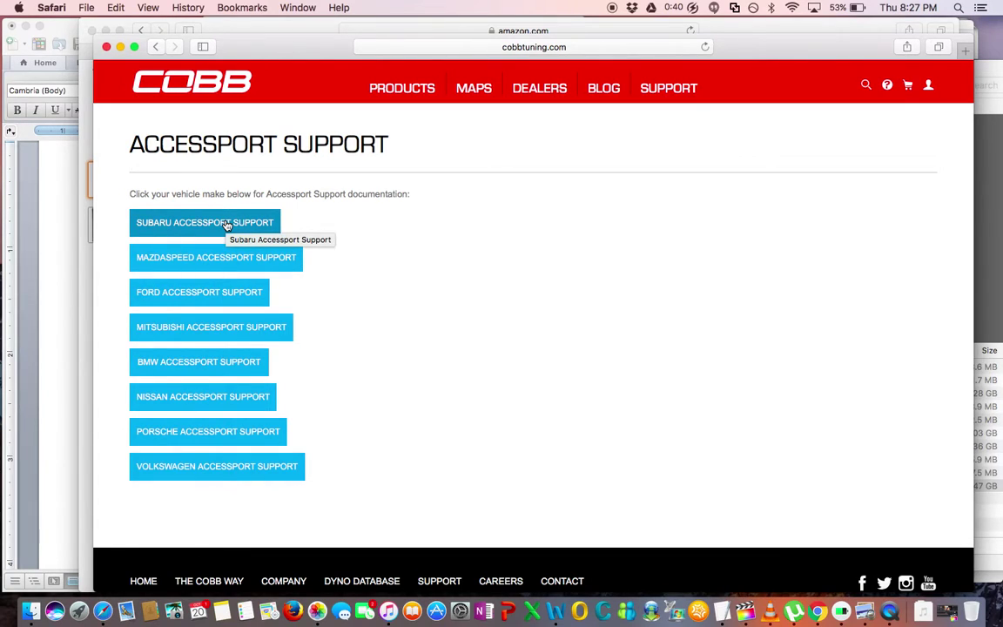
left_click(225, 225)
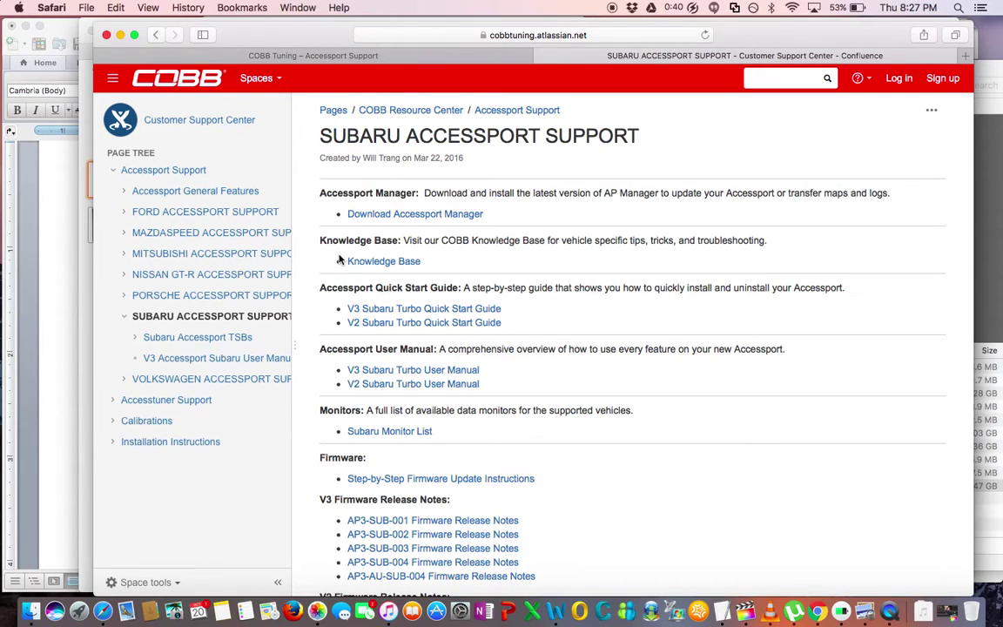
- Download the OSX Accessport Manager installer, APManager.dmg (3.5 MB), from COBB's Box page
left_click(383, 218)
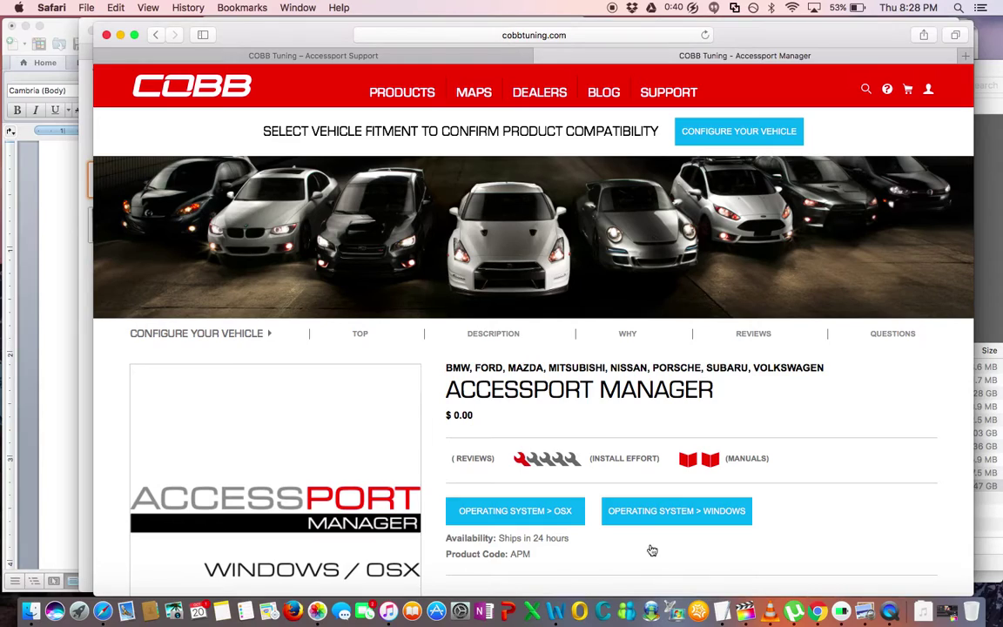
left_click(552, 513)
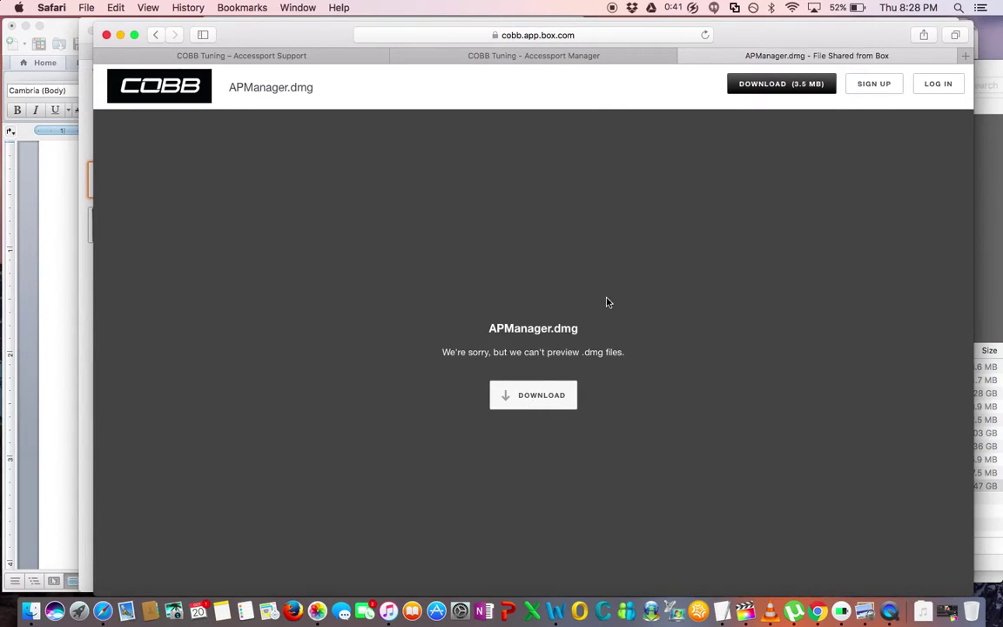
left_click(770, 82)
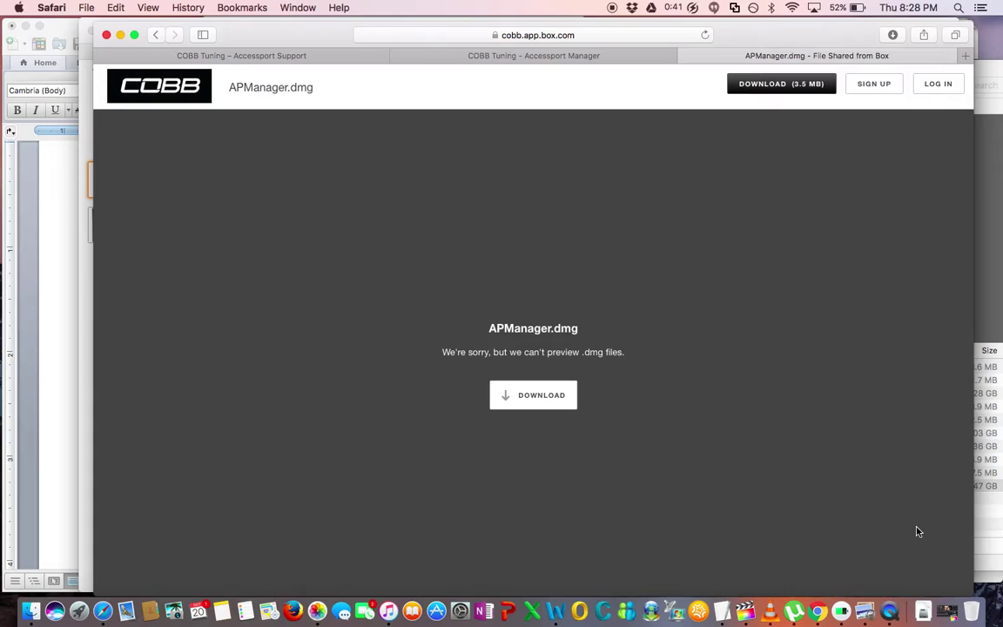
- Open APManager.dmg from Downloads and copy Accessport Manager into the Applications folder
left_click(923, 605)
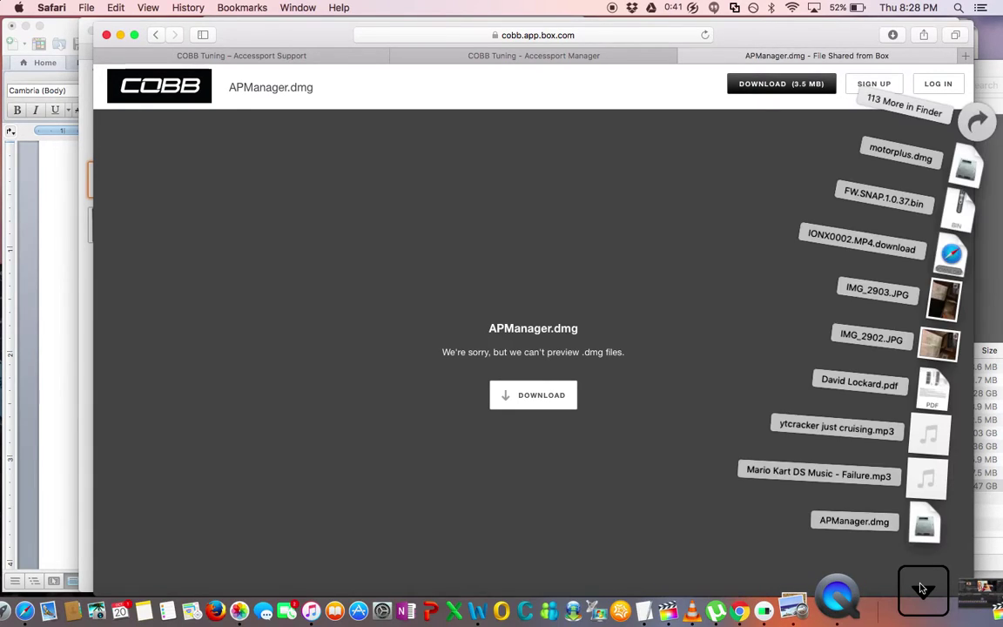
left_click(923, 527)
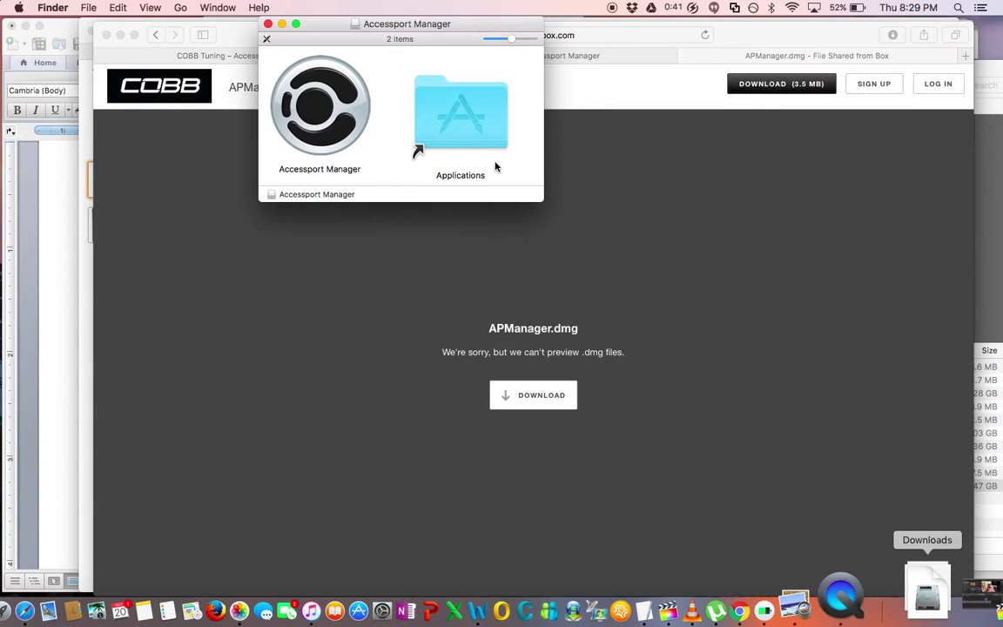
left_click_drag(362, 26, 513, 201)
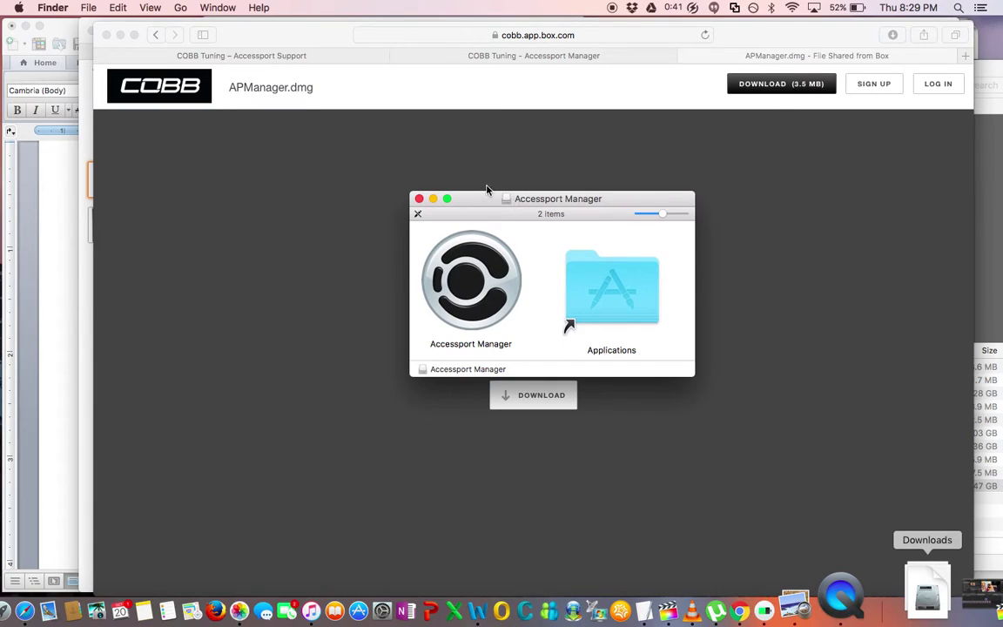
left_click(462, 296)
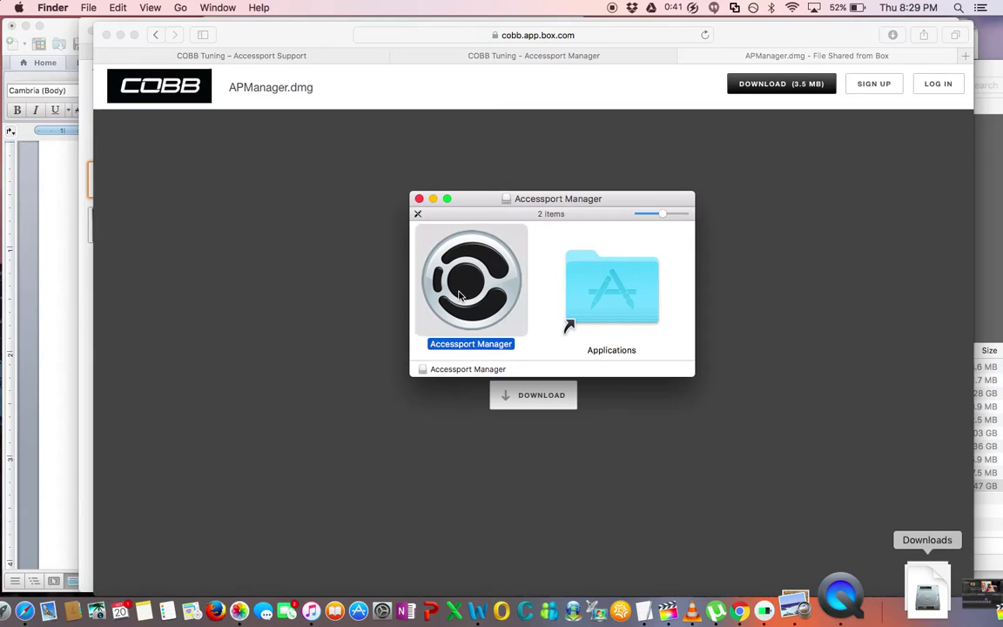
left_click_drag(562, 303, 600, 307)
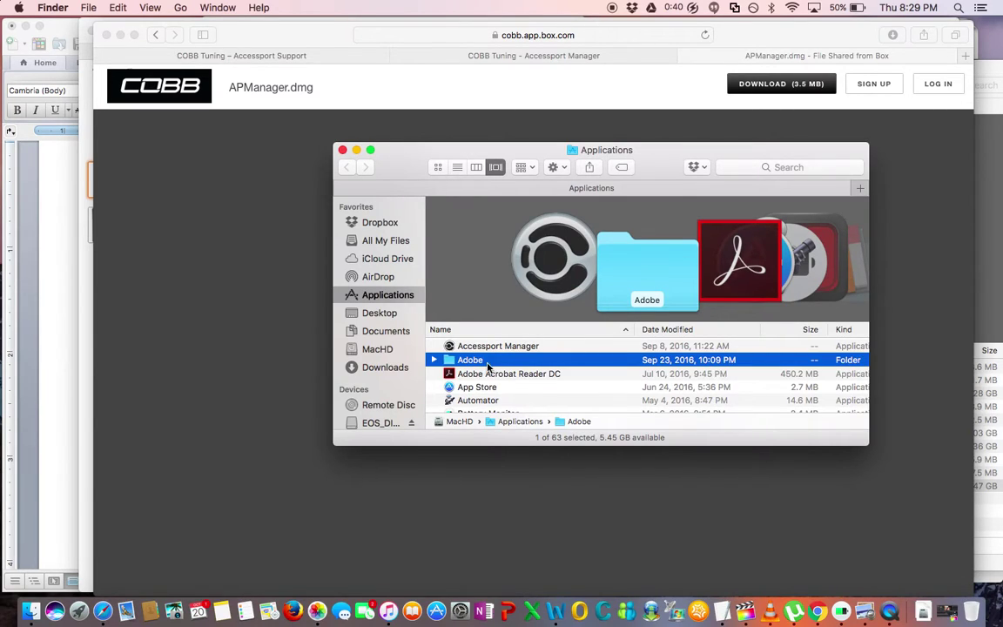
- Launch Accessport Manager from Launchpad, allow it to open, and decline anonymous usage reporting
left_click(74, 596)
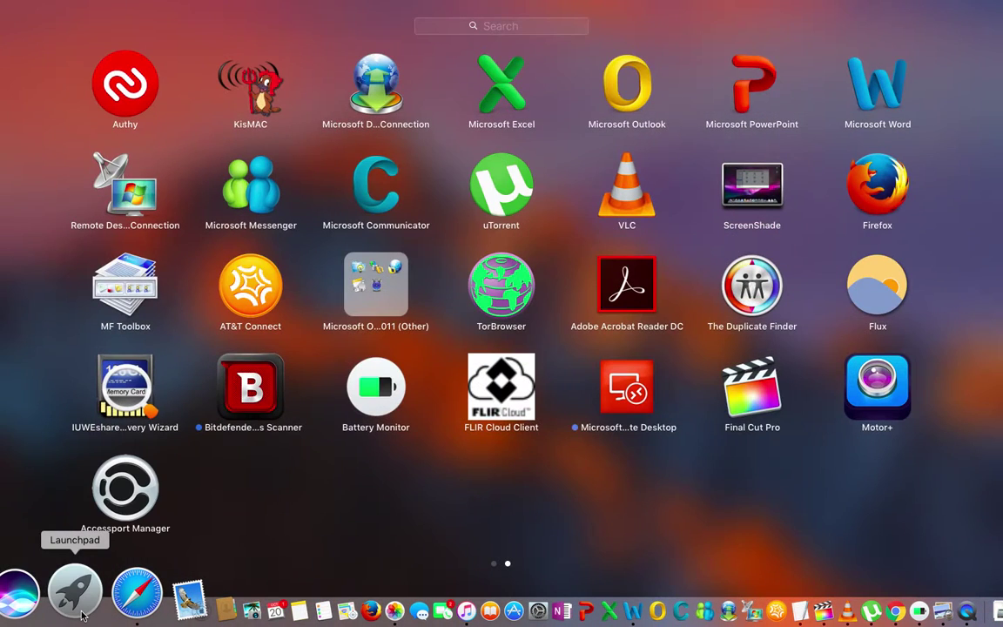
left_click(134, 503)
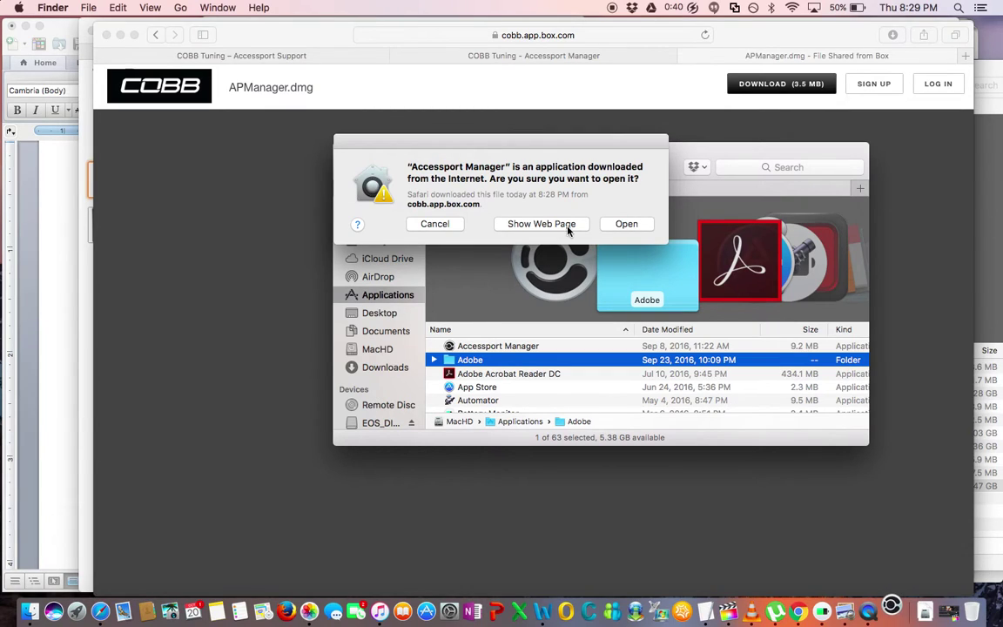
left_click(624, 226)
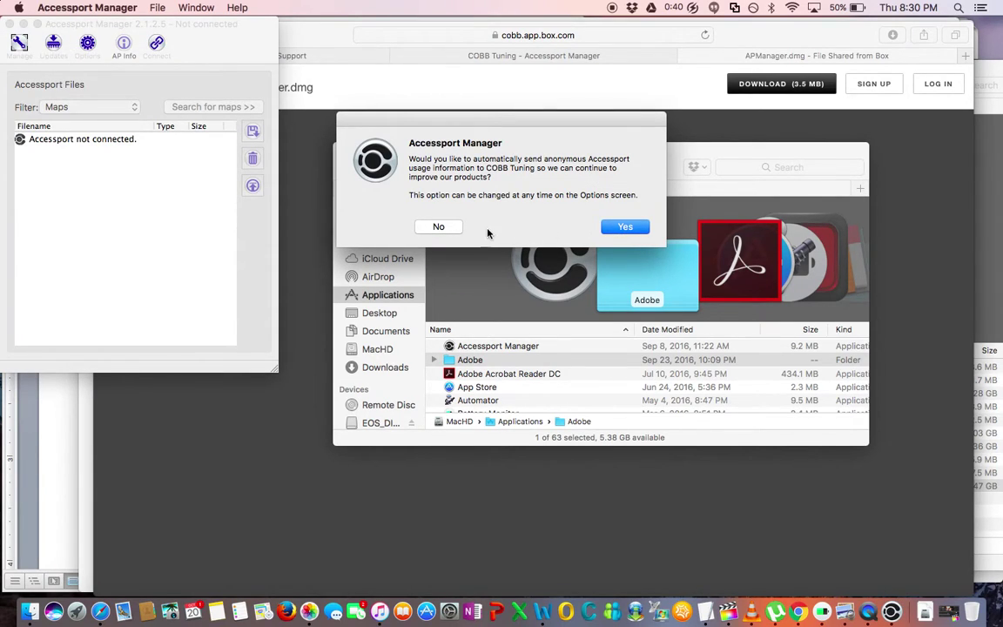
left_click(440, 228)
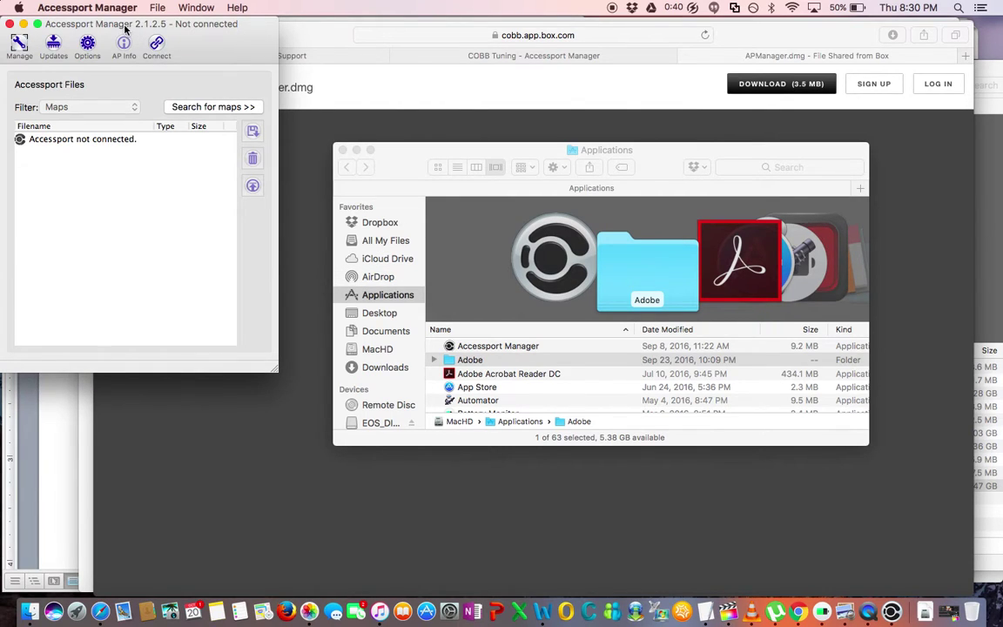
- Move the Accessport Manager window to the centre of the screen
left_click_drag(126, 28, 513, 132)
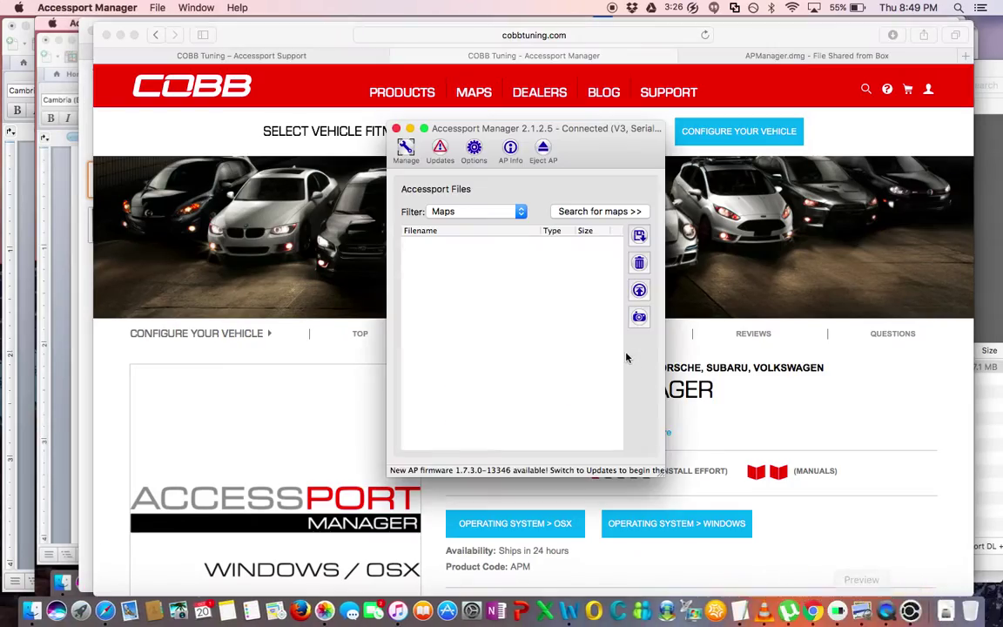
- Show the Updates tab and scroll through the firmware 1.7.3.0-13346 release notes
left_click(441, 149)
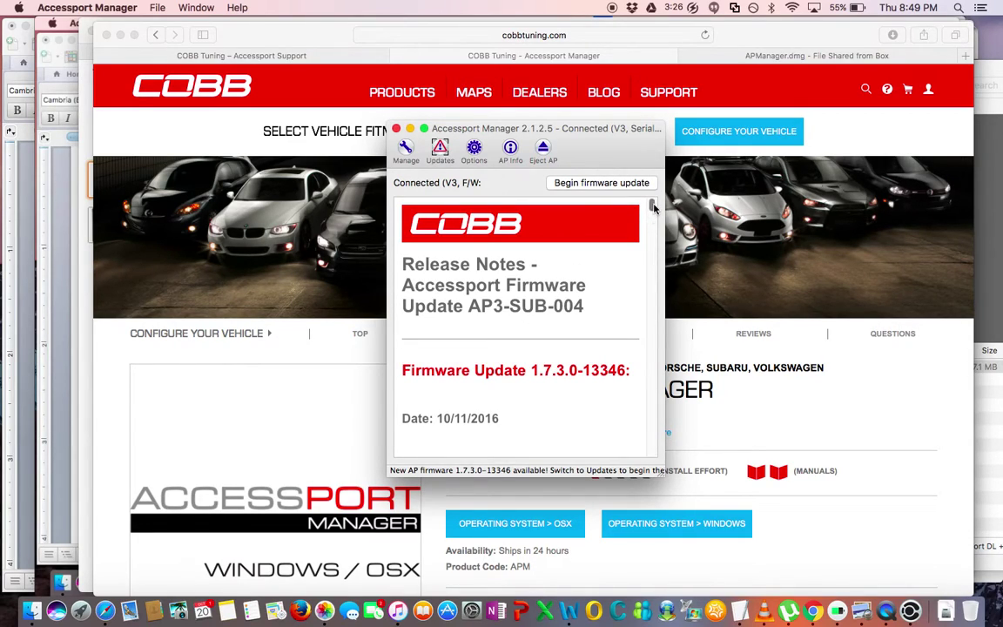
scroll(654, 207, "down", 15)
scroll(653, 209, "up", 15)
scroll(653, 209, "down", 2)
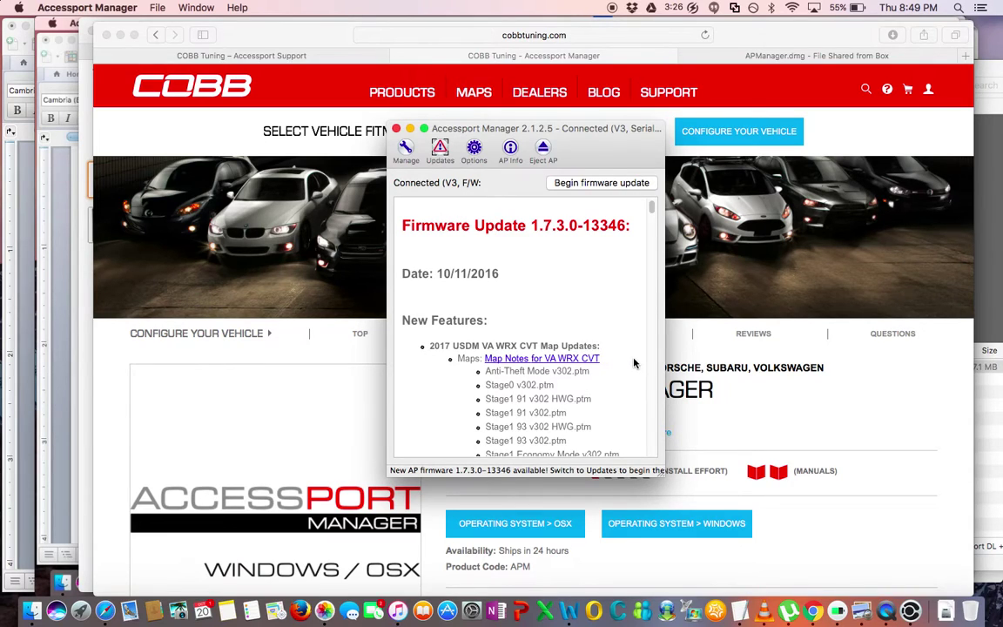
scroll(634, 363, "up", 3)
scroll(634, 363, "down", 8)
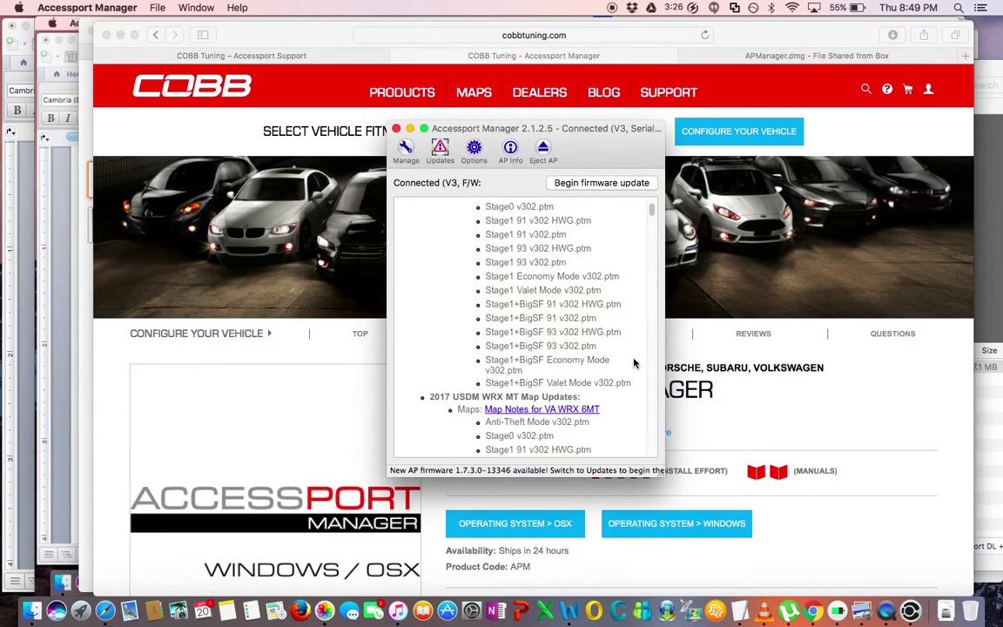
scroll(634, 363, "down", 4)
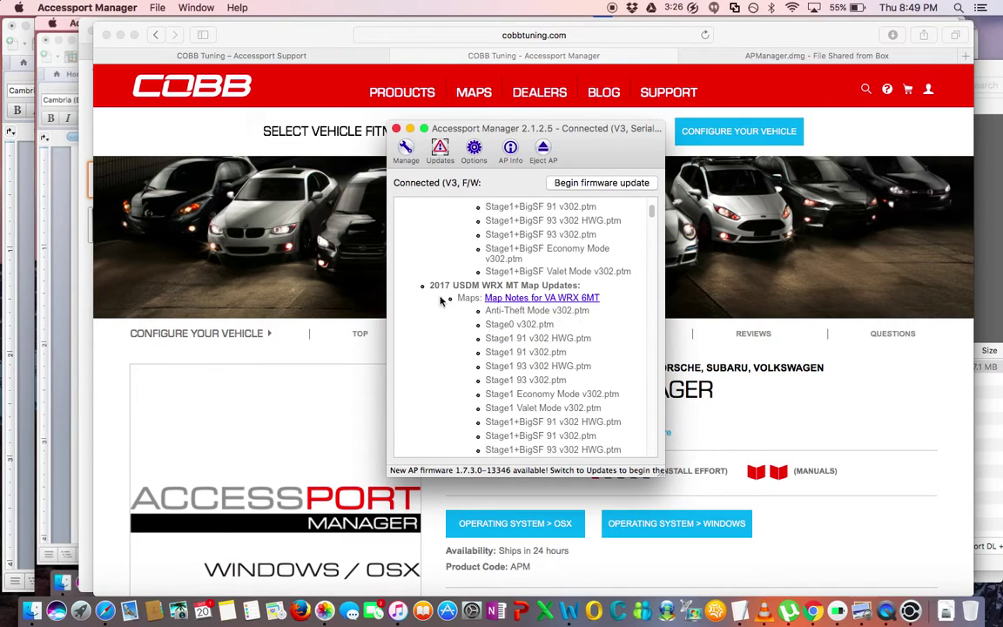
- Highlight the 2017 USDM WRX MT Map Updates heading and version 1.7.3.0-13346, then begin the firmware update
left_click_drag(431, 285, 579, 285)
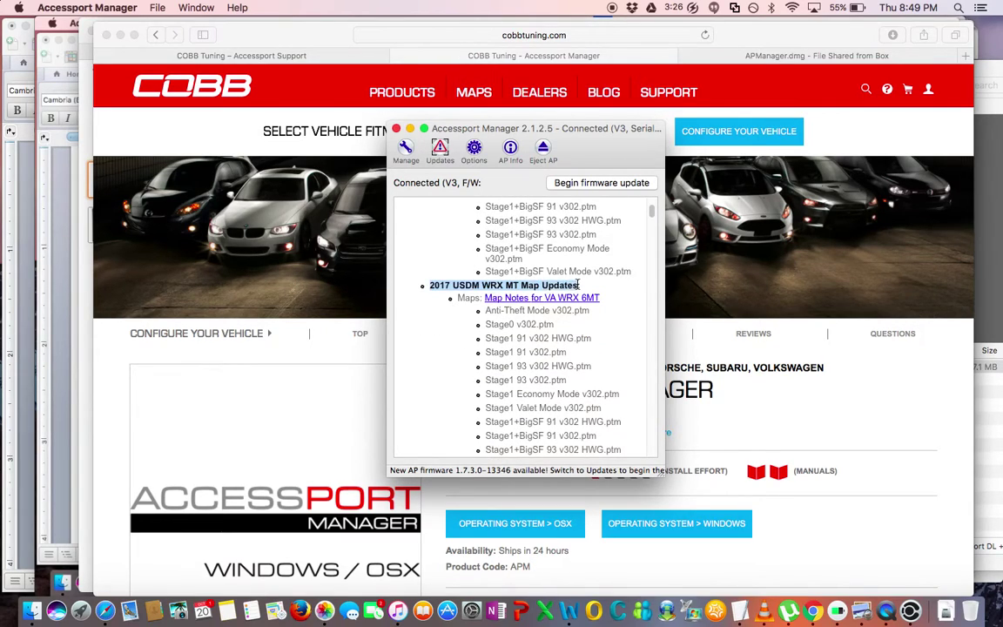
scroll(529, 324, "up", 6)
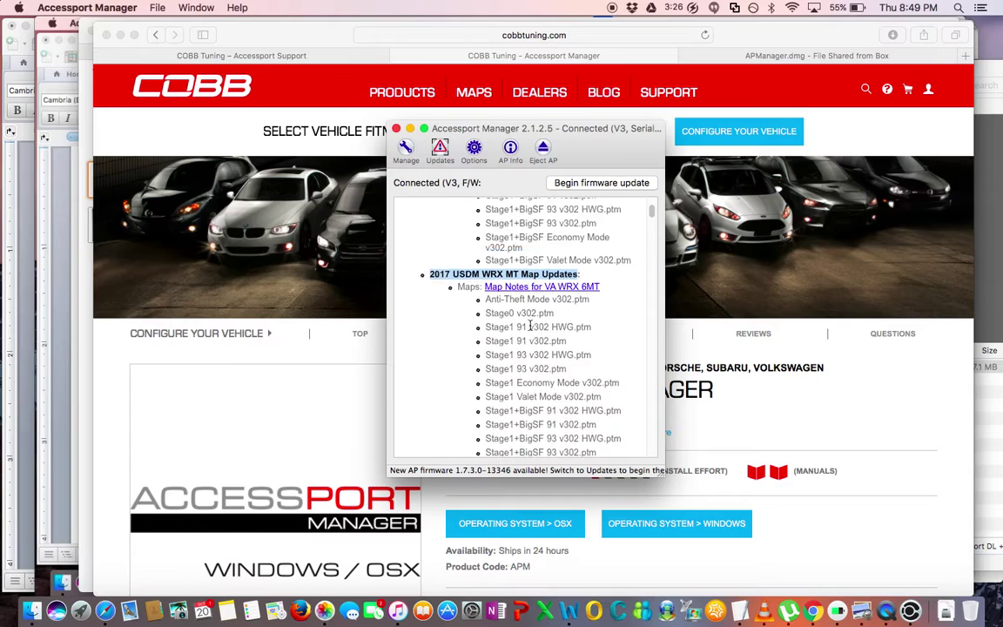
scroll(530, 324, "up", 6)
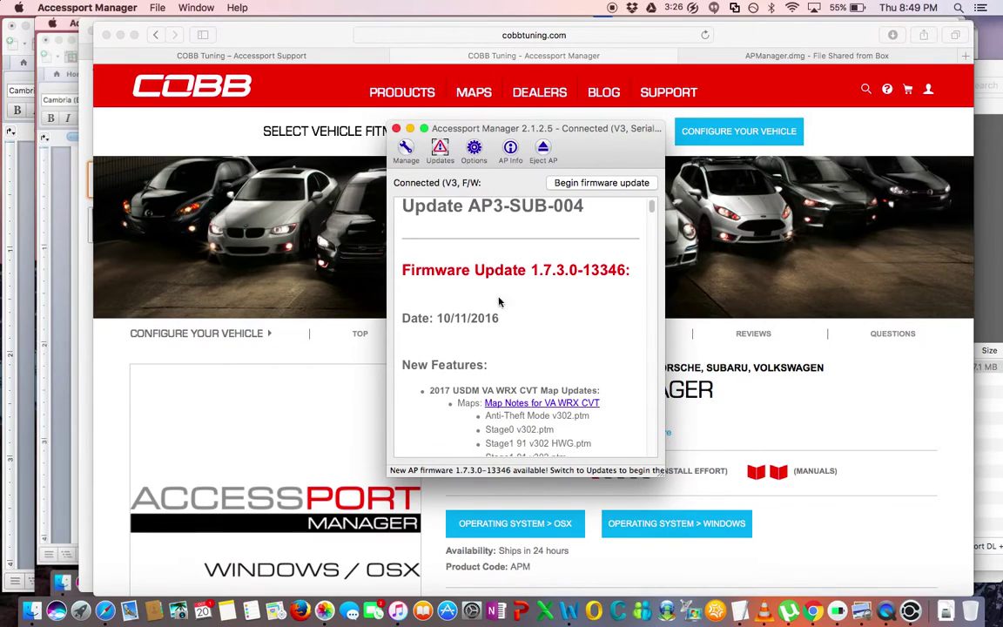
left_click_drag(530, 270, 643, 269)
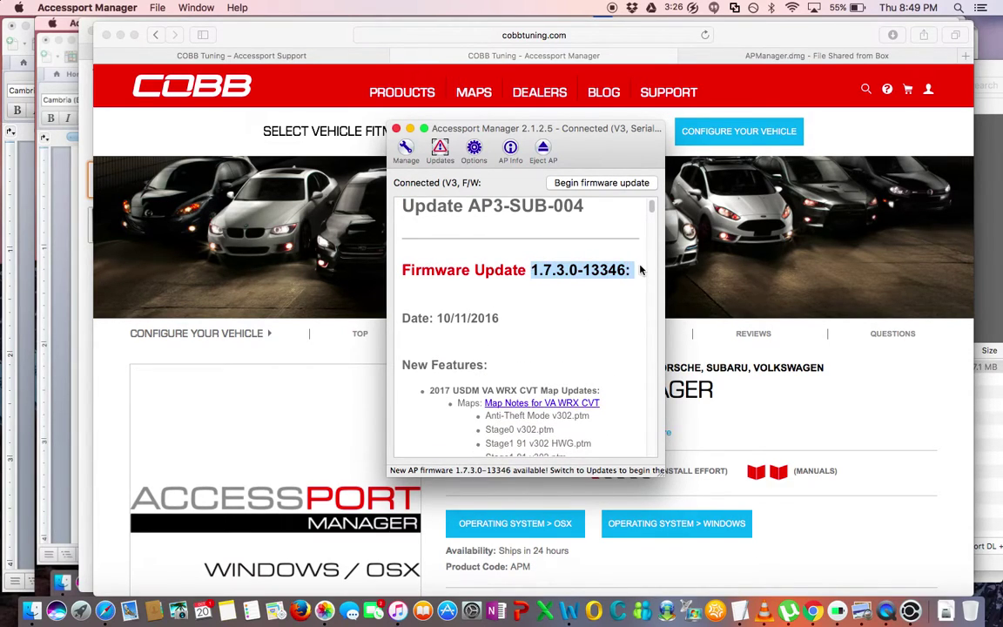
left_click(584, 298)
left_click(567, 182)
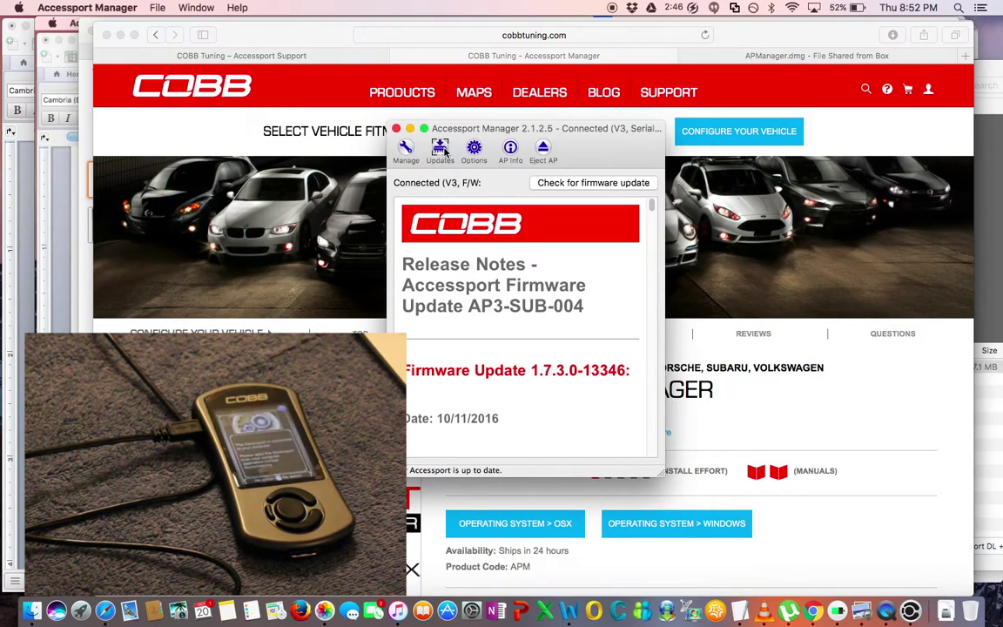
- Recheck for newer Accessport firmware, dismiss the result, and return to the Accessport Files list
left_click(551, 184)
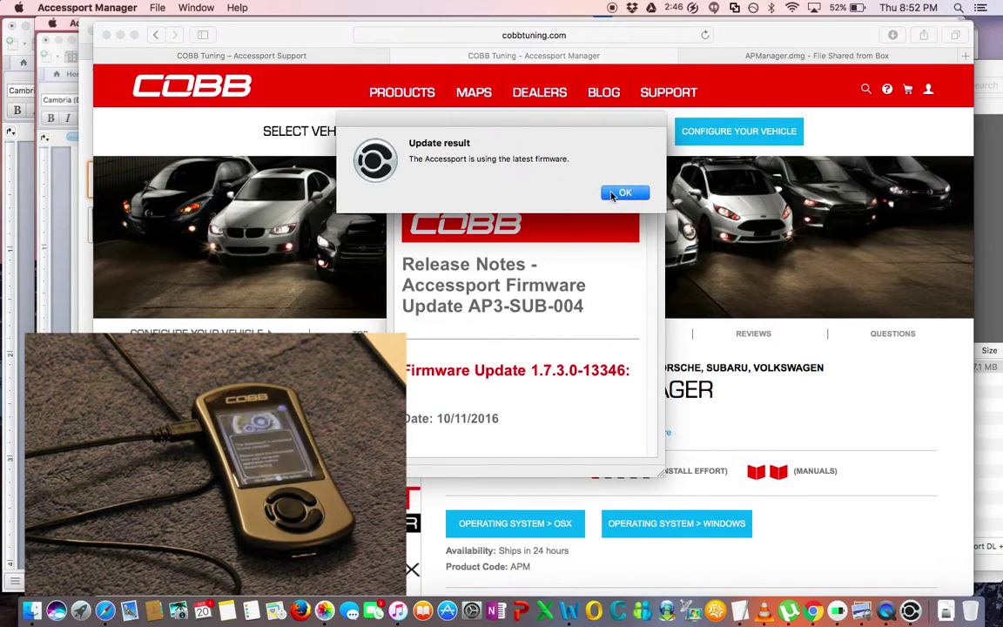
left_click(614, 194)
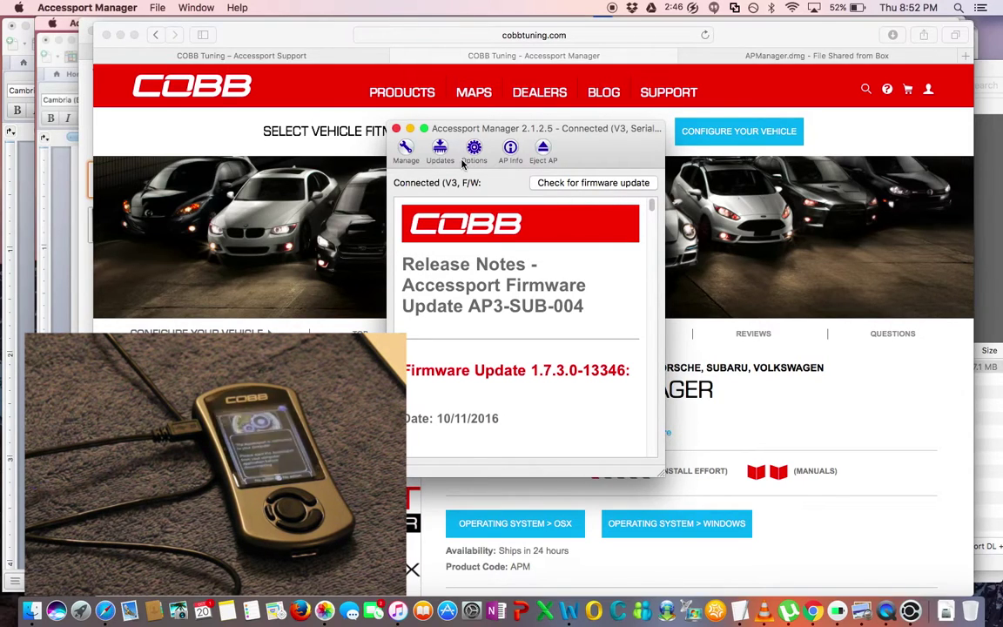
left_click(405, 152)
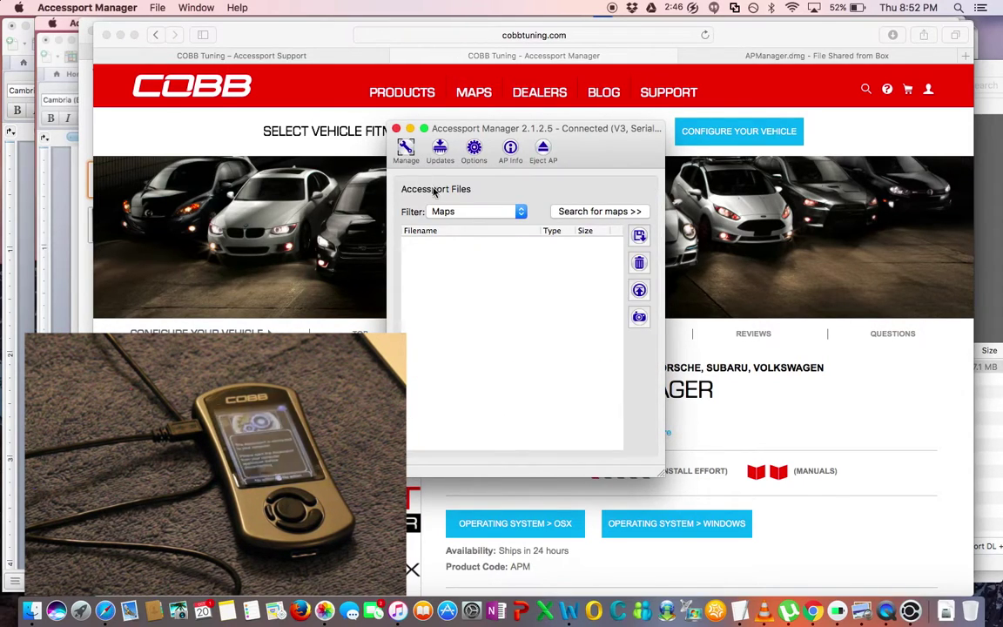
- Keep the Accessport Files filter on Maps, then bring the Safari COBB page forward
left_click(459, 215)
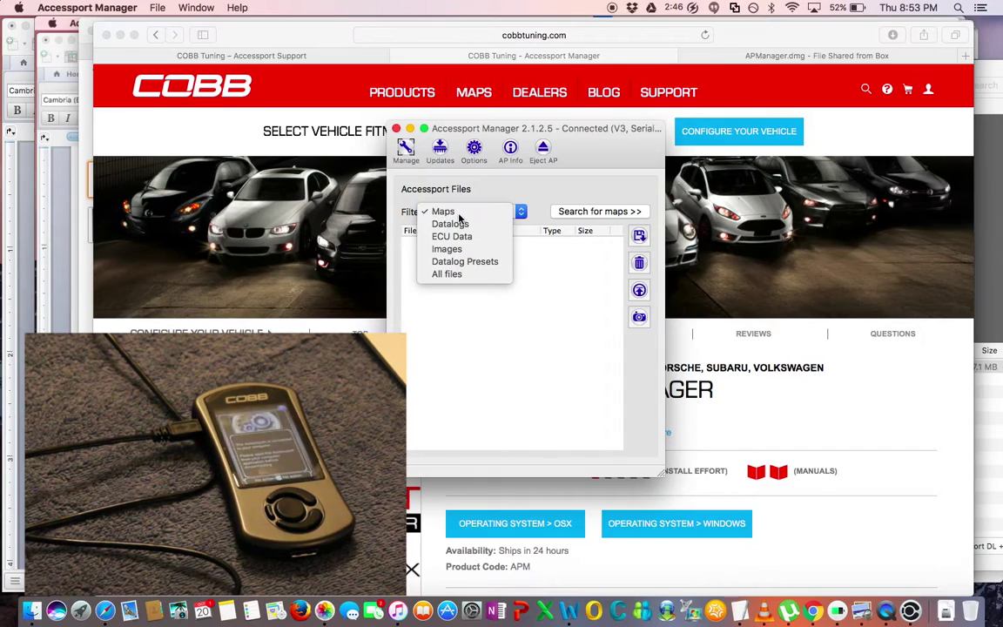
left_click(461, 213)
left_click(585, 214)
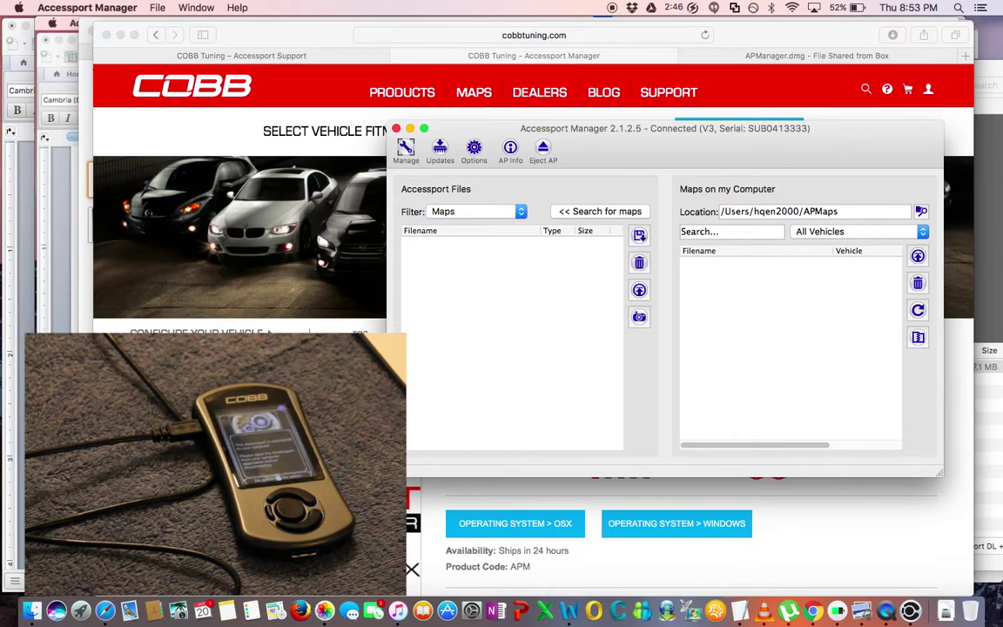
left_click(439, 215)
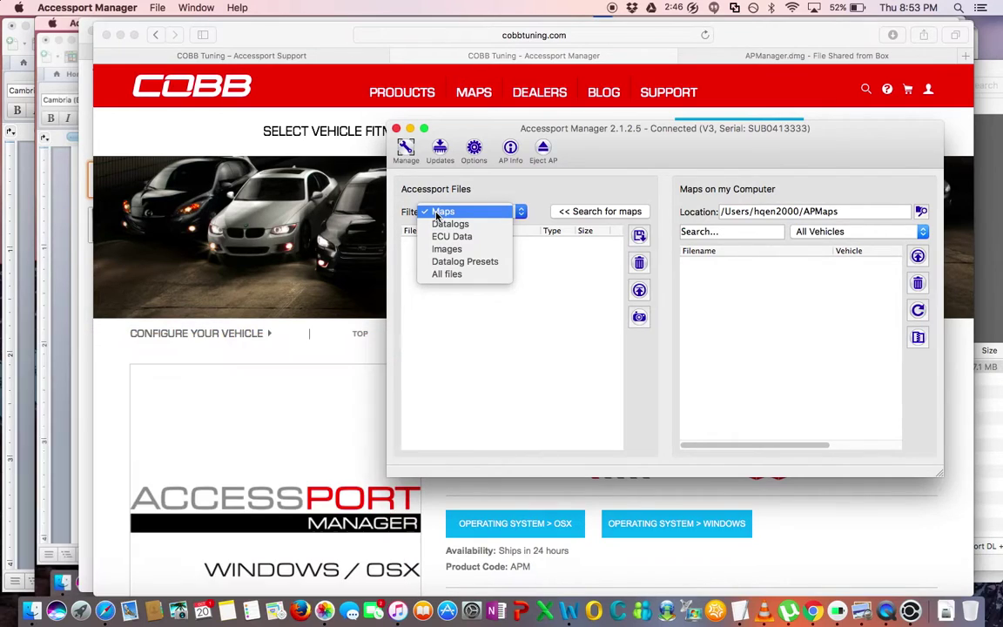
left_click(438, 211)
left_click(340, 409)
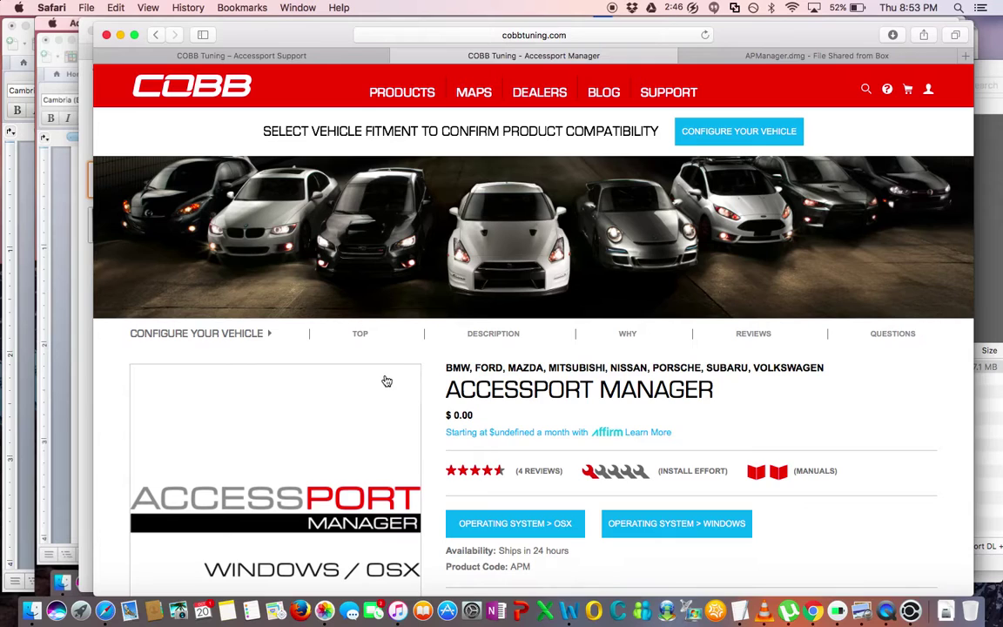
- Find maps for a 2017 Subaru WRX Sedan 2.0 L MT in the COBB map finder
scroll(385, 380, "down", 3)
scroll(386, 382, "up", 3)
mouse_move(481, 95)
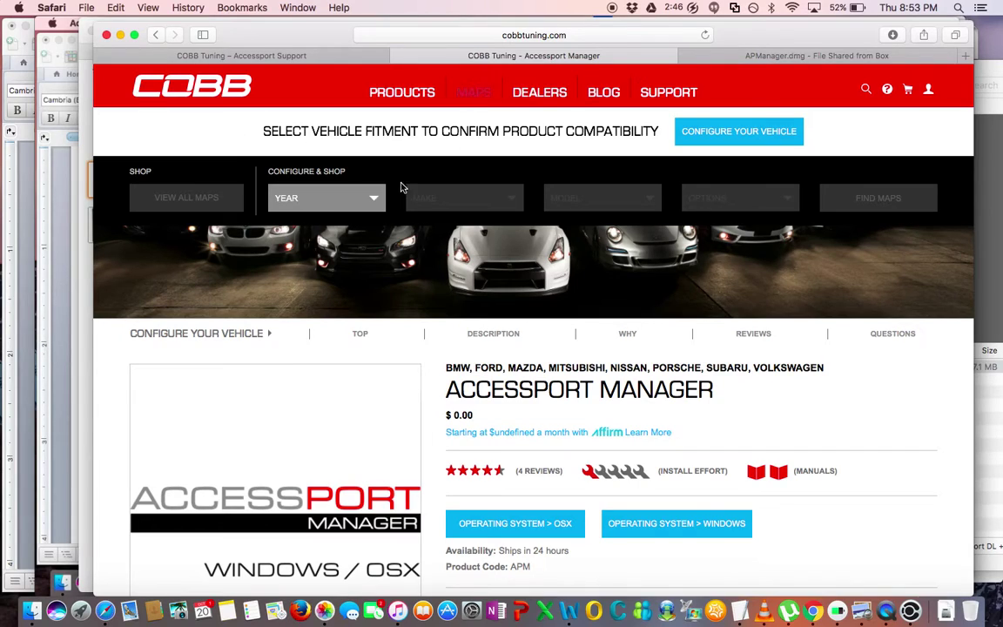
left_click(316, 194)
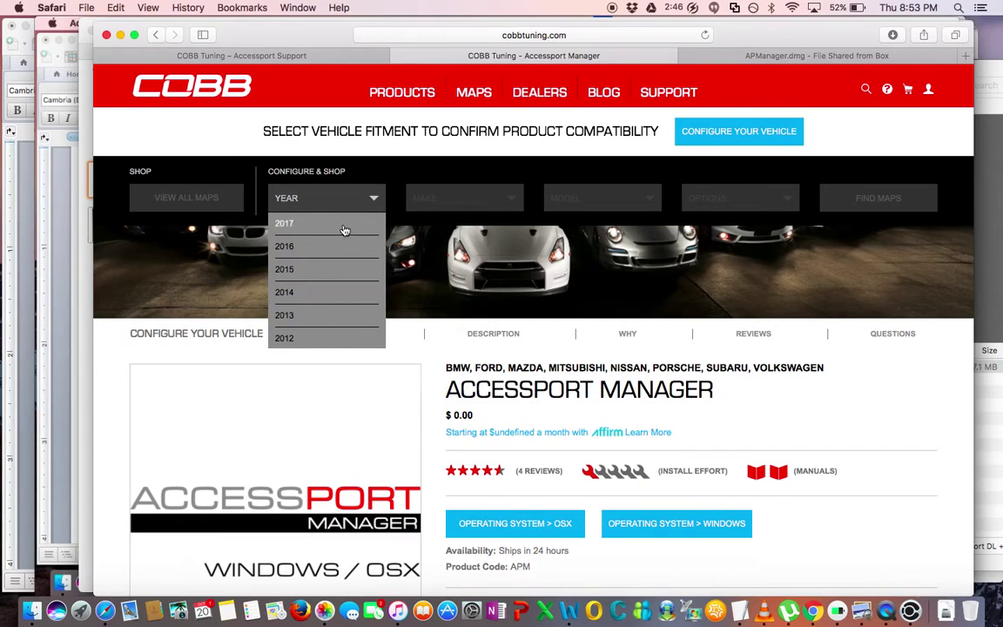
left_click(345, 230)
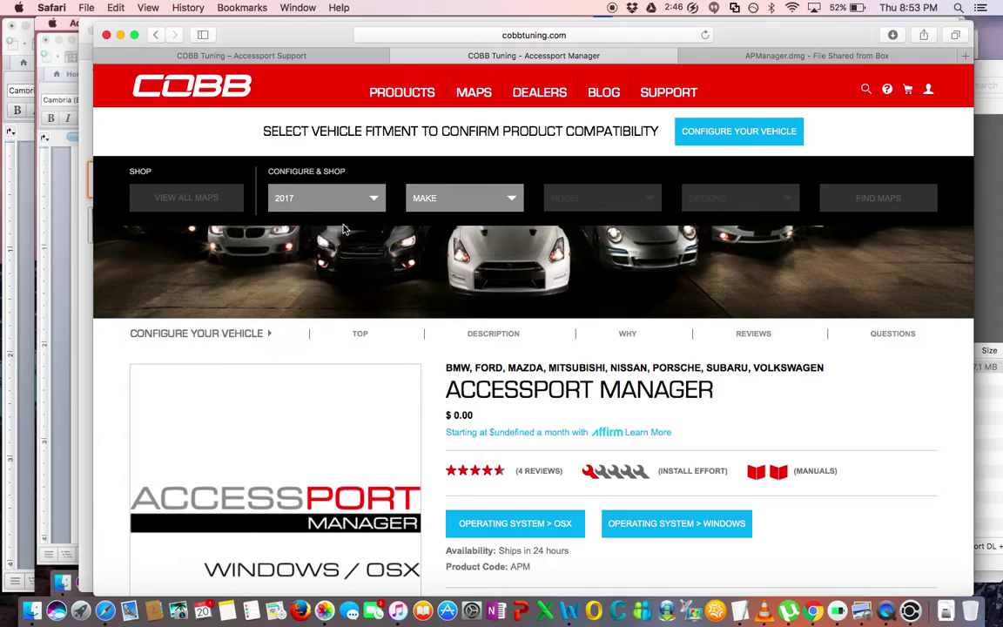
left_click(442, 206)
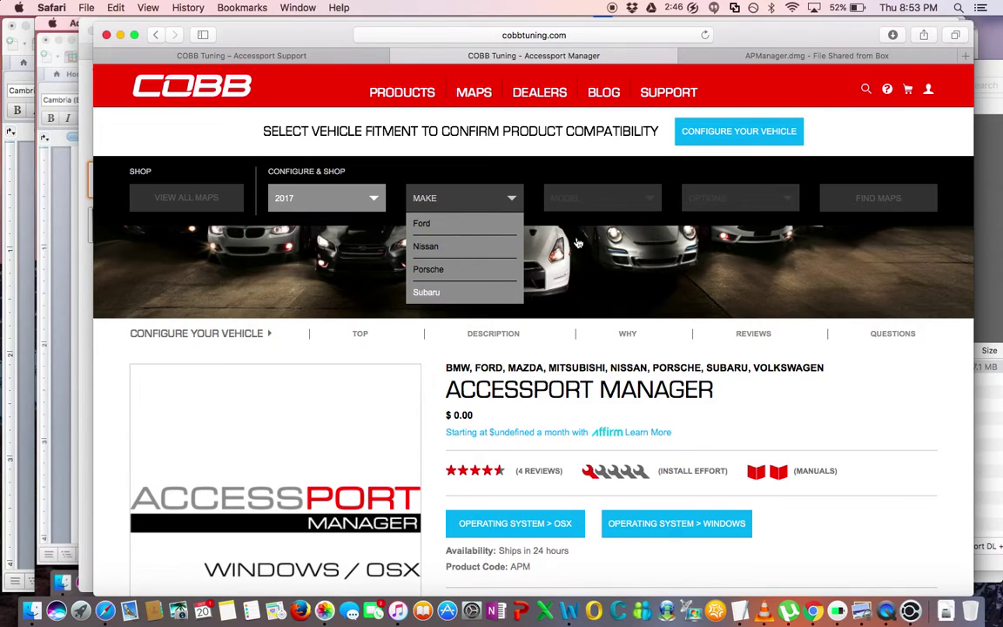
left_click(427, 292)
left_click(575, 202)
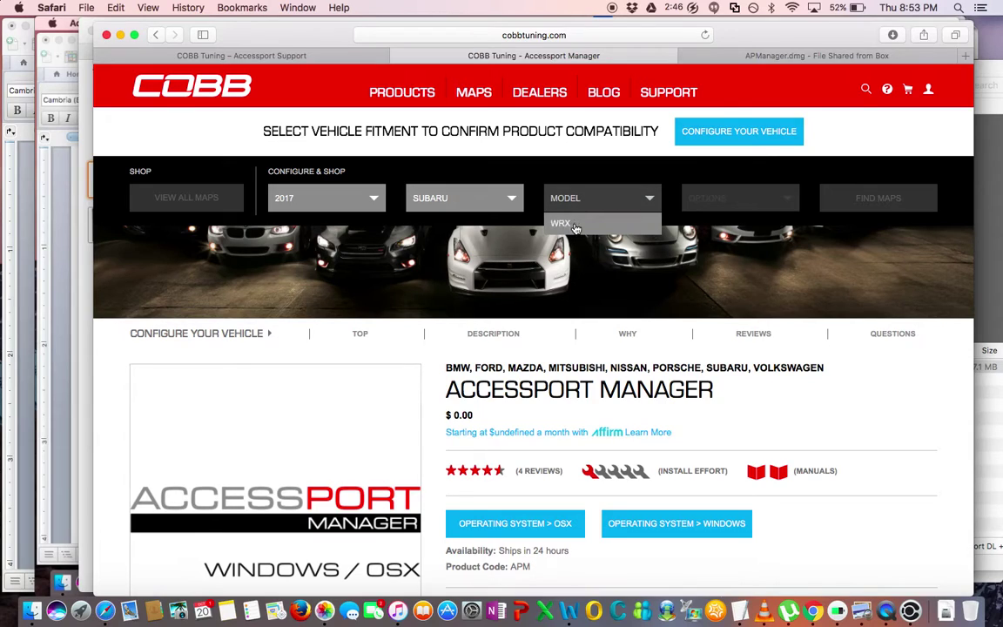
left_click(575, 226)
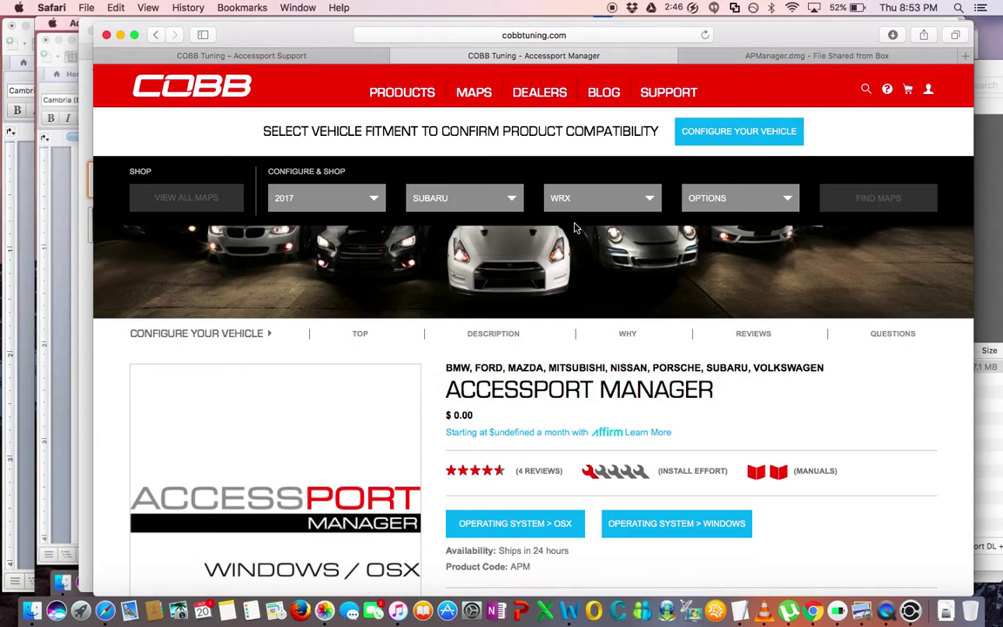
left_click(696, 200)
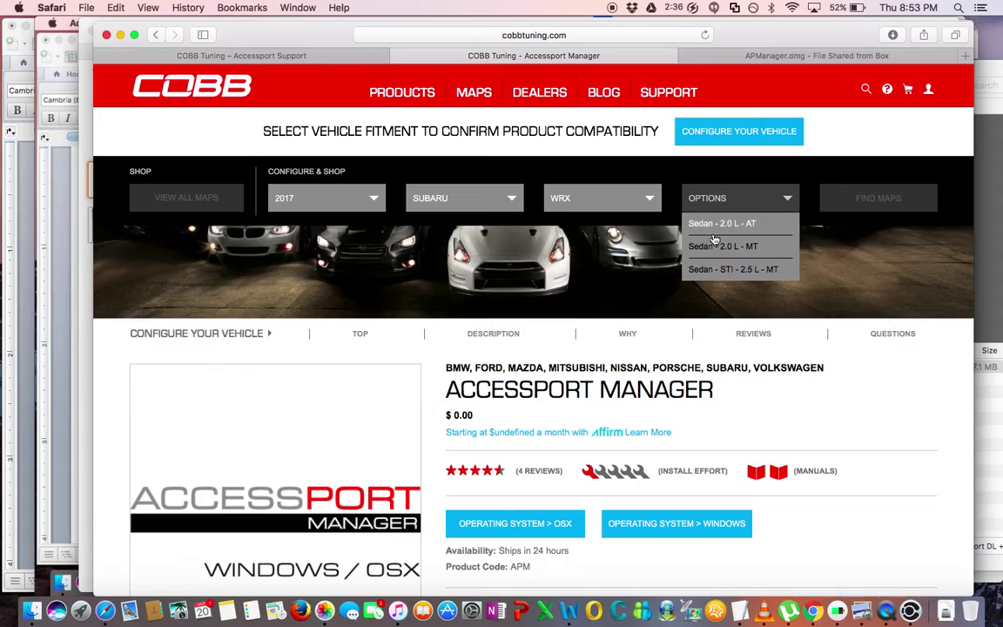
left_click(713, 247)
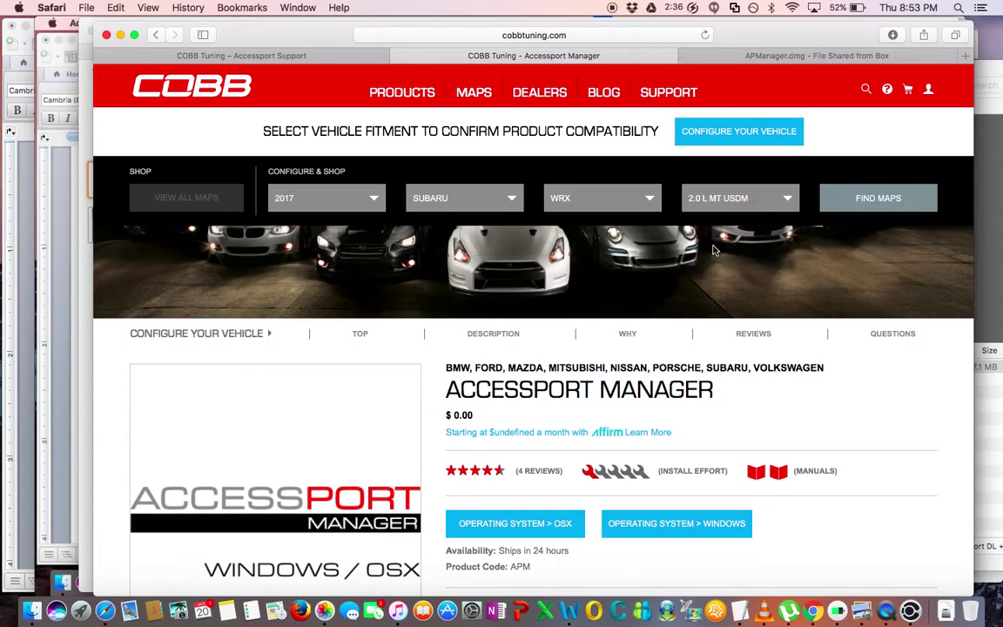
left_click(841, 207)
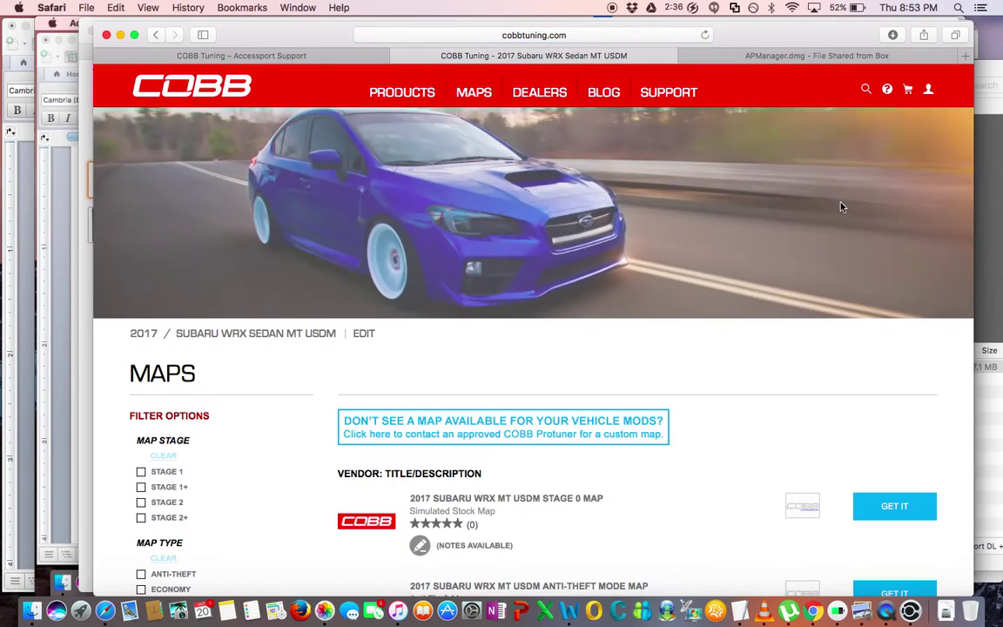
- Add the $0.00 2017 WRX MT USDM Stage 0 map to the cart and continue shopping
scroll(679, 404, "down", 5)
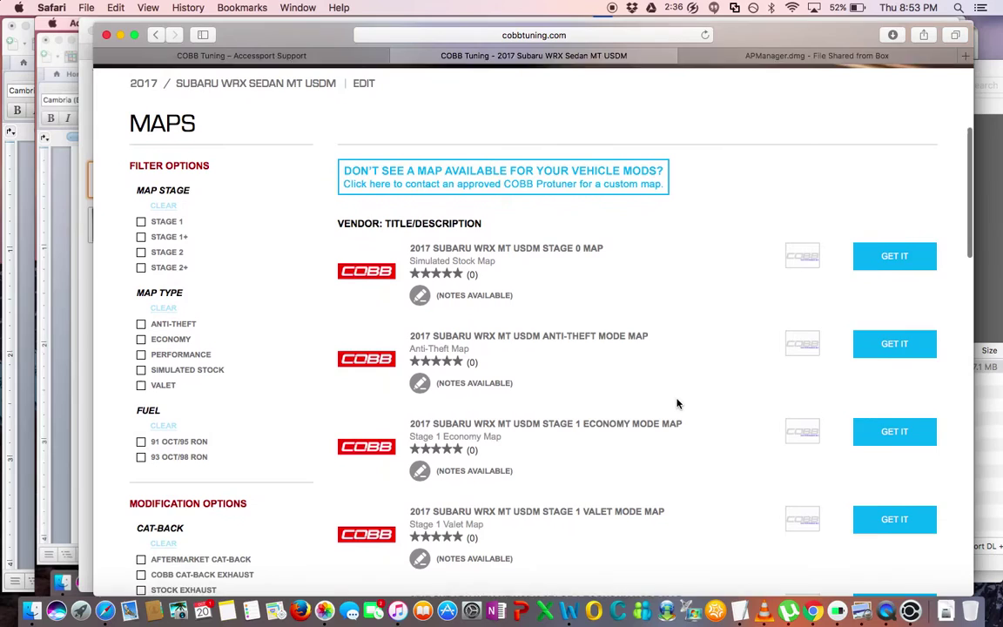
scroll(678, 403, "down", 2)
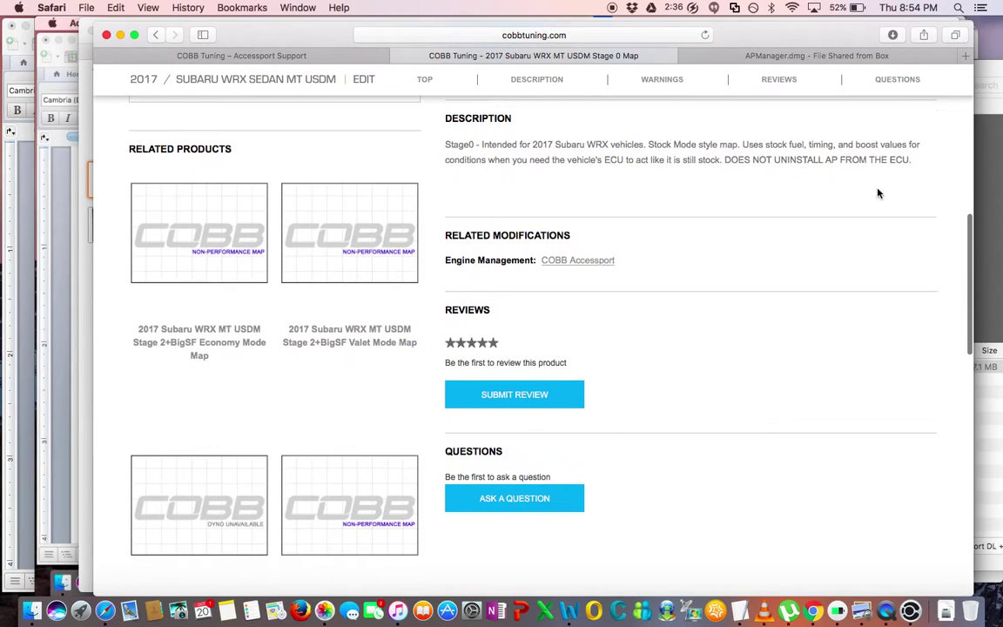
scroll(879, 193, "down", 10)
scroll(878, 193, "down", 2)
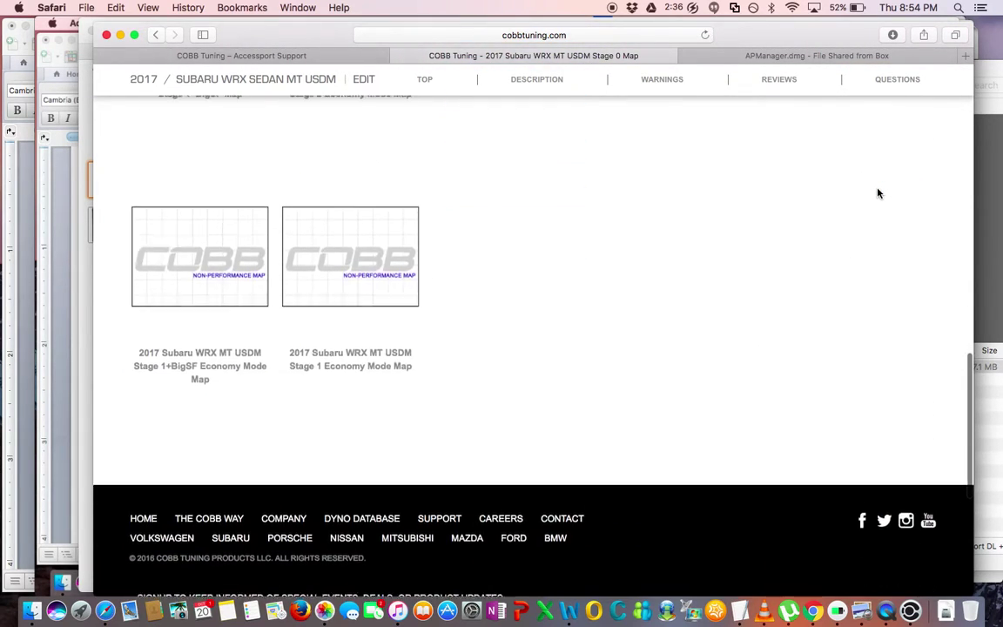
scroll(879, 193, "up", 15)
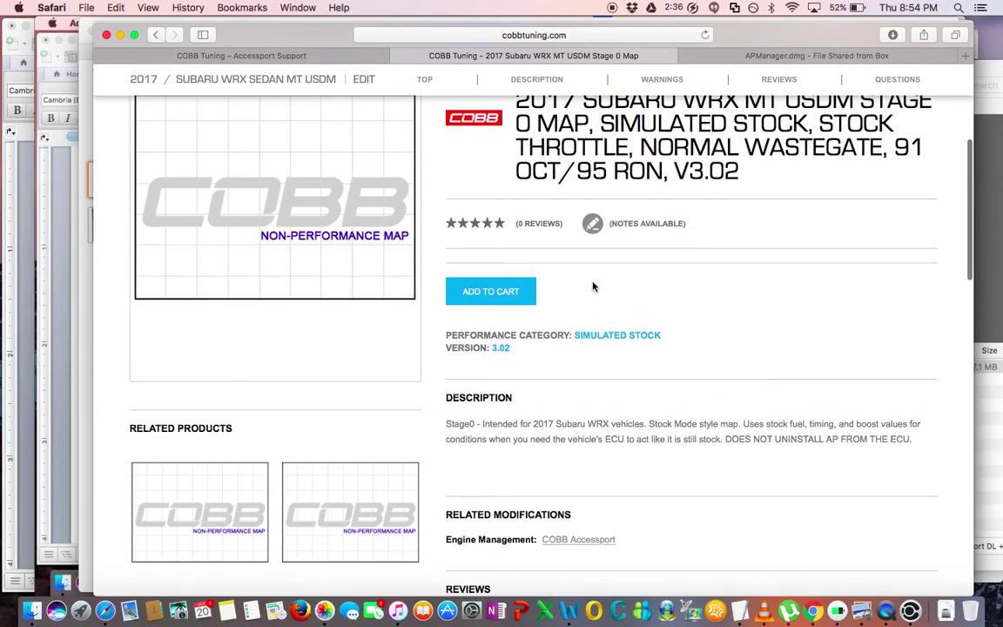
left_click(505, 296)
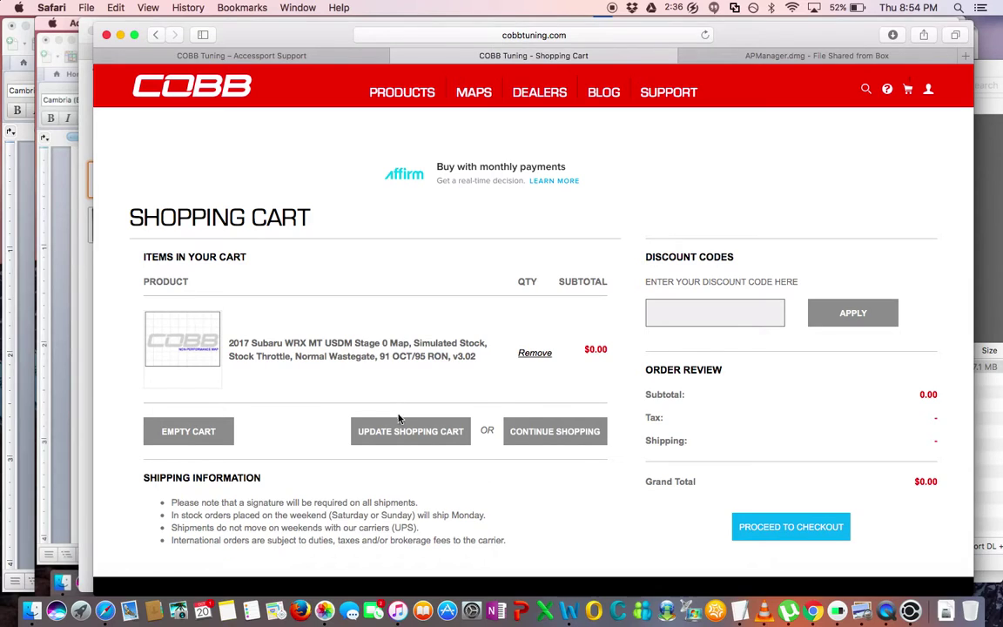
left_click(550, 437)
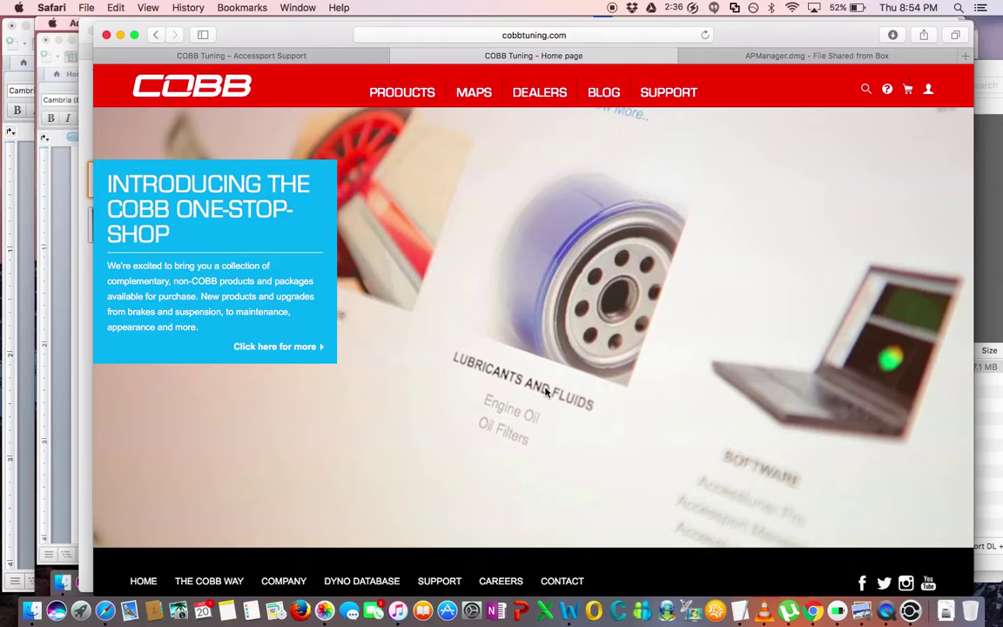
- Add the Anti-Theft Mode map v3.02 to the cart at $0.00 and continue shopping
scroll(499, 215, "up", 1)
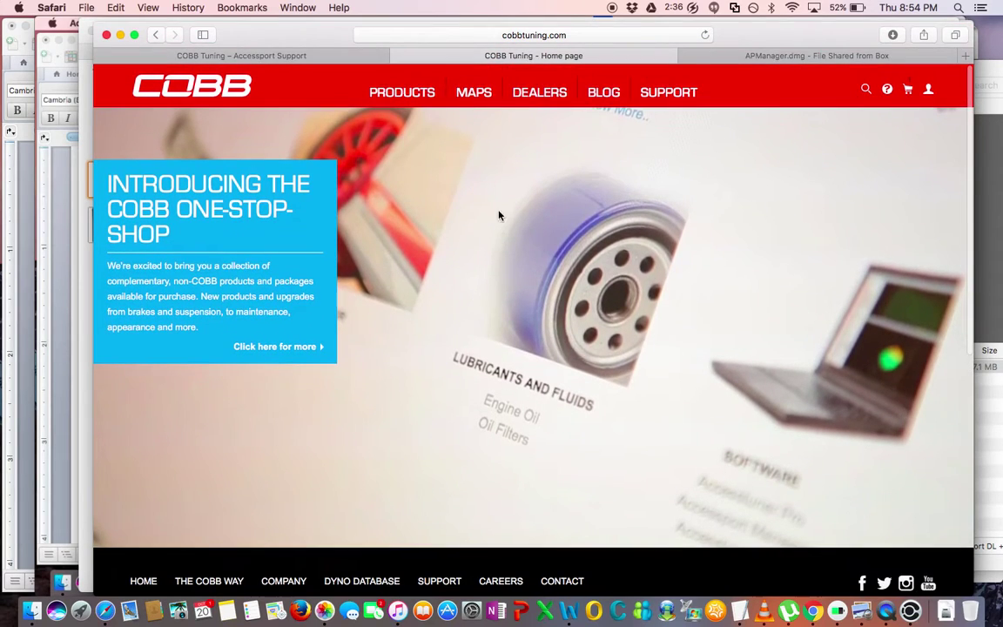
left_click(468, 92)
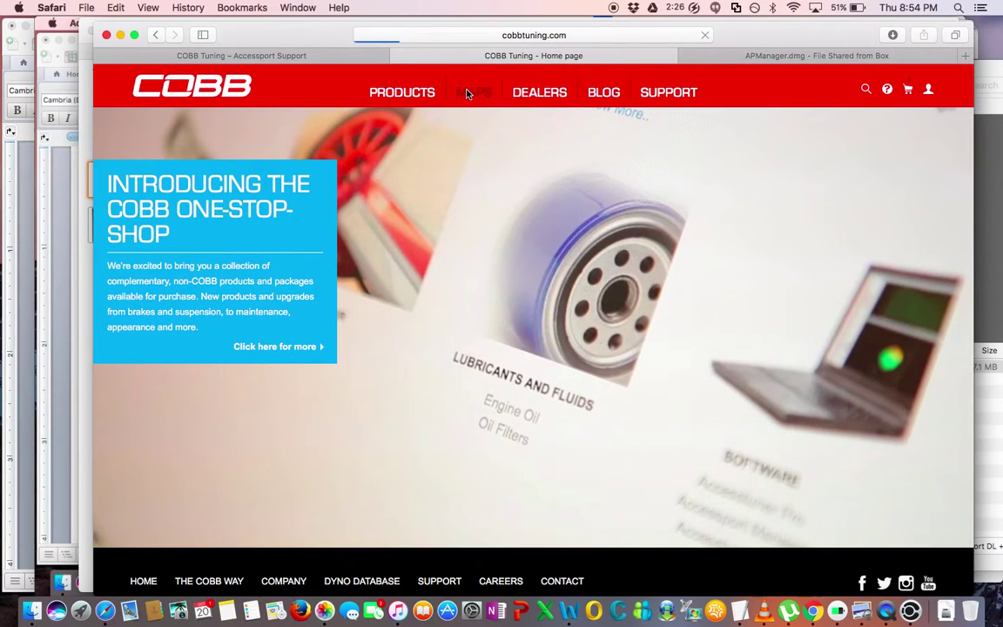
scroll(501, 344, "down", 4)
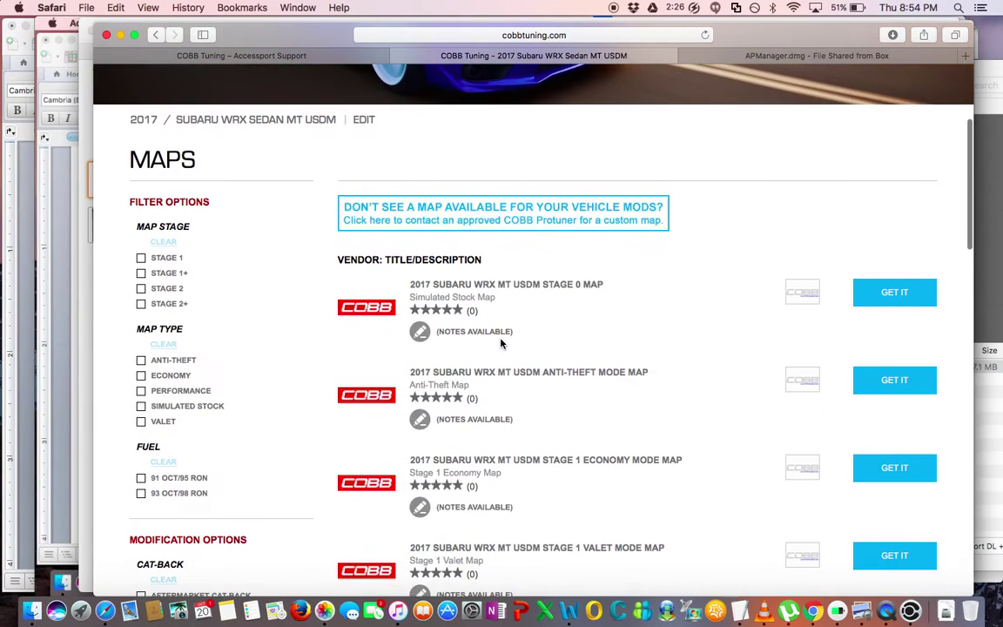
scroll(501, 344, "down", 2)
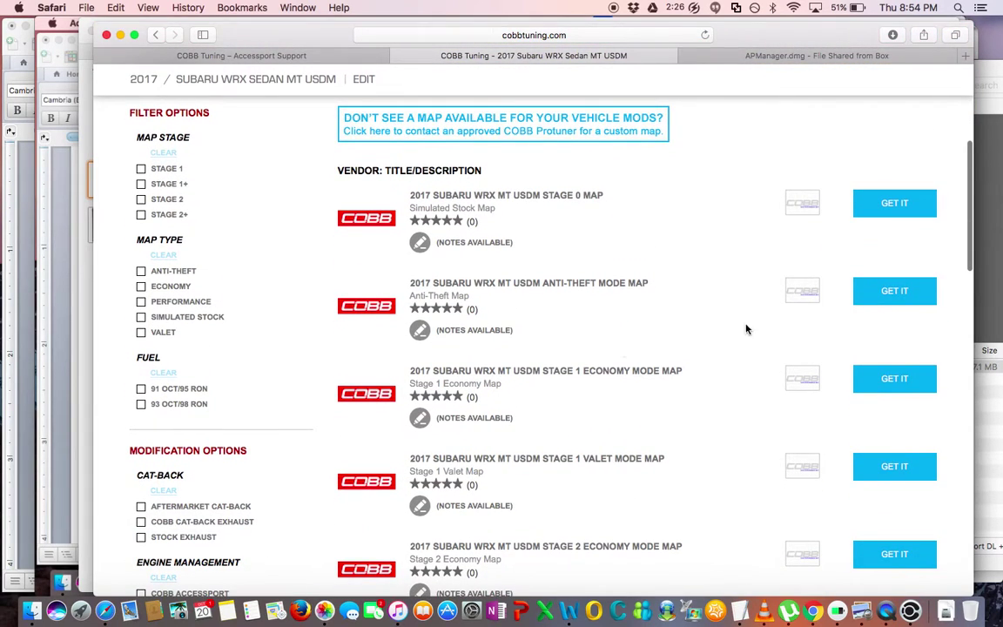
left_click(891, 302)
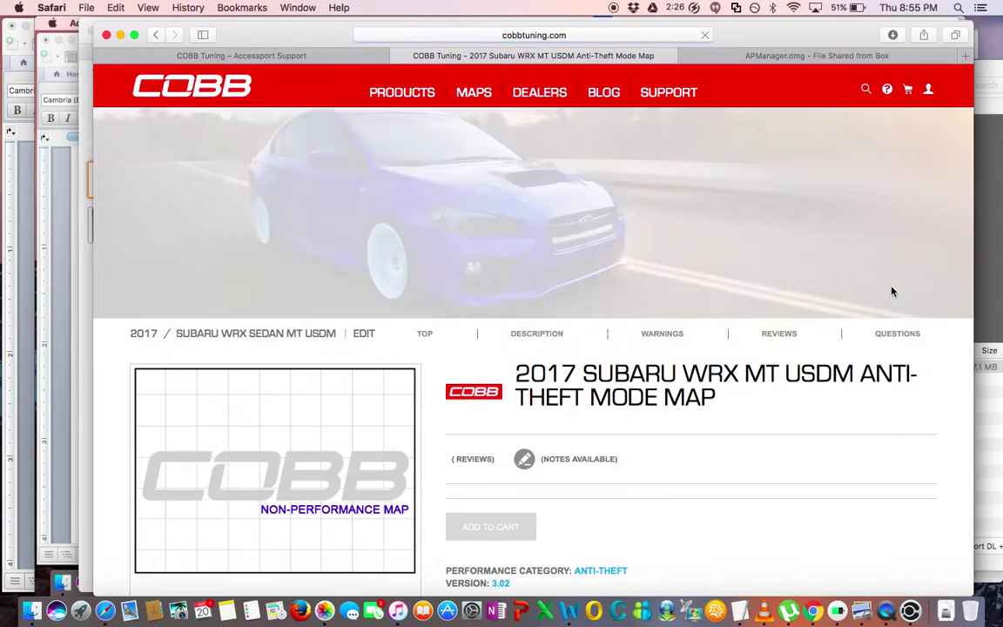
scroll(892, 292, "down", 4)
scroll(893, 292, "down", 3)
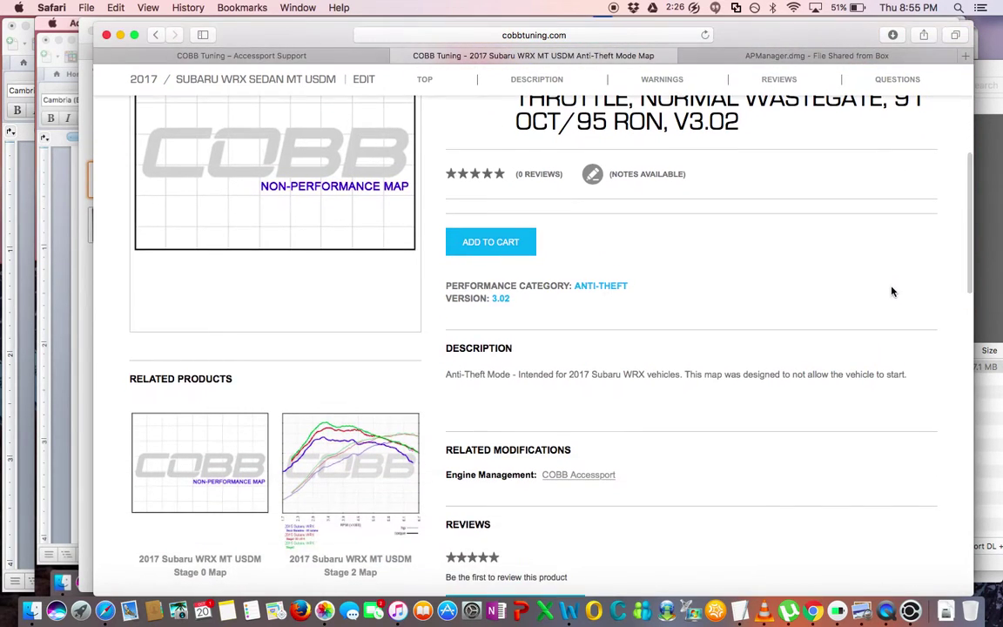
scroll(668, 233, "up", 3)
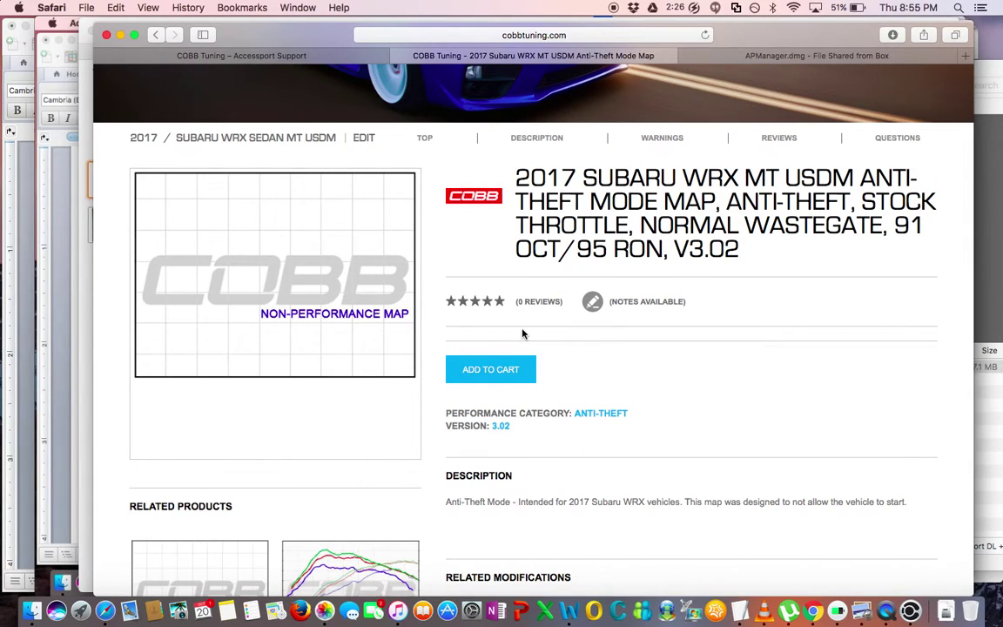
left_click(494, 377)
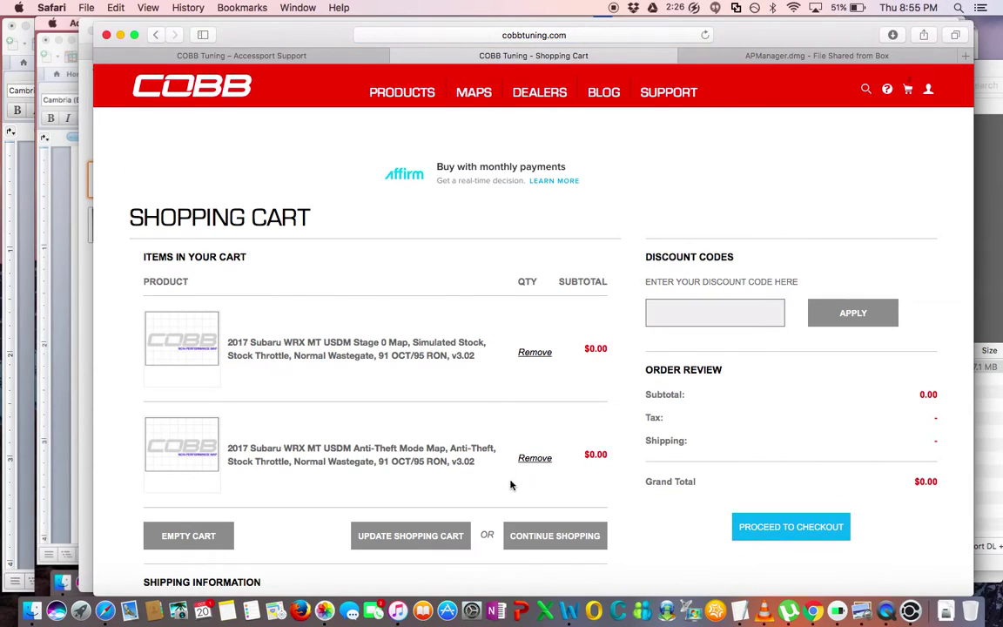
left_click(523, 535)
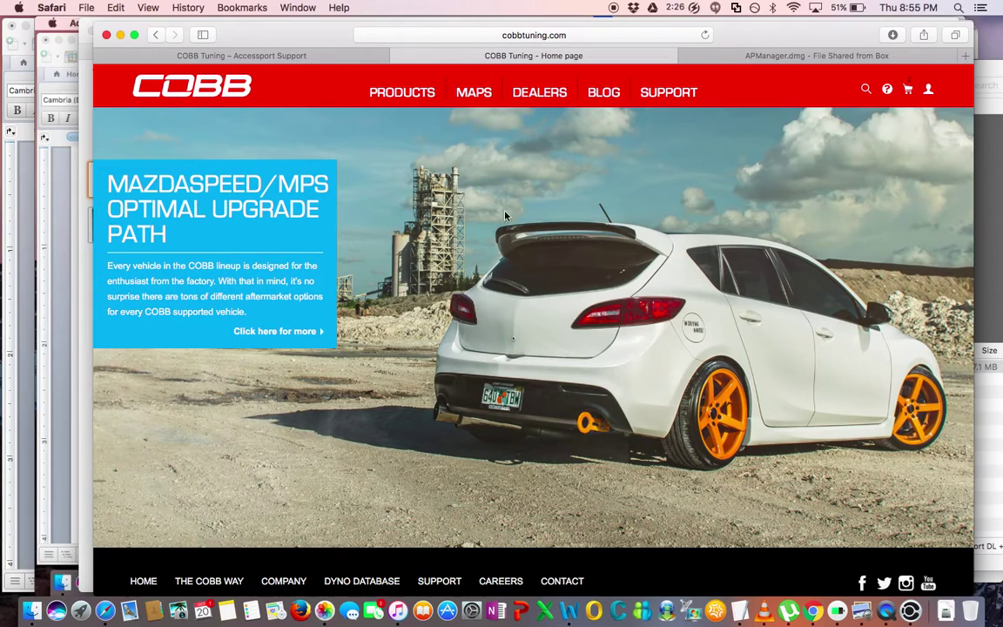
- Add the Stage 1 Economy Mode map v3.02 to the cart, making three free maps
left_click(481, 90)
scroll(539, 321, "down", 5)
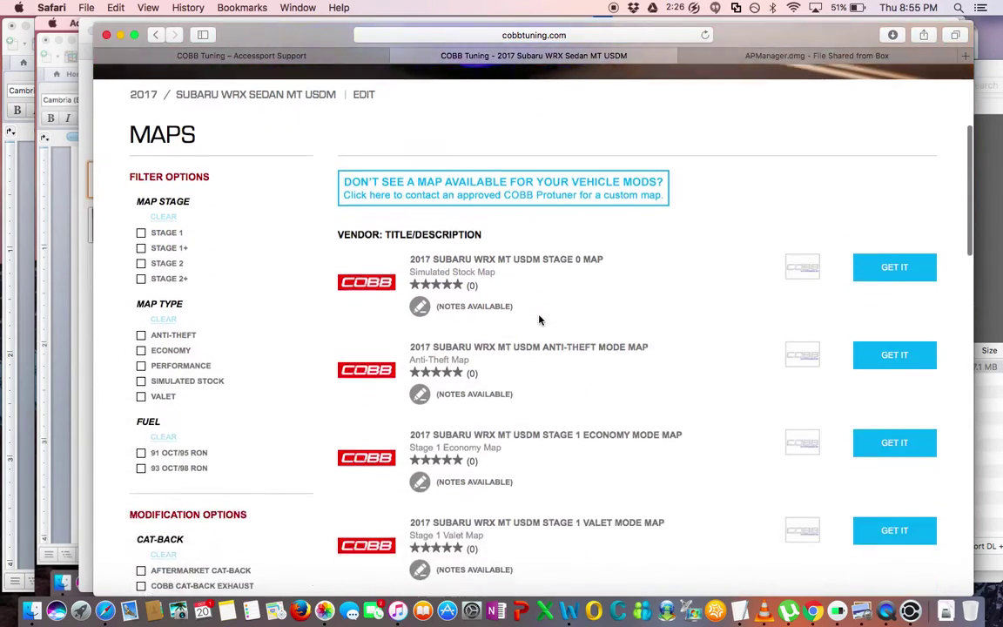
scroll(539, 320, "down", 4)
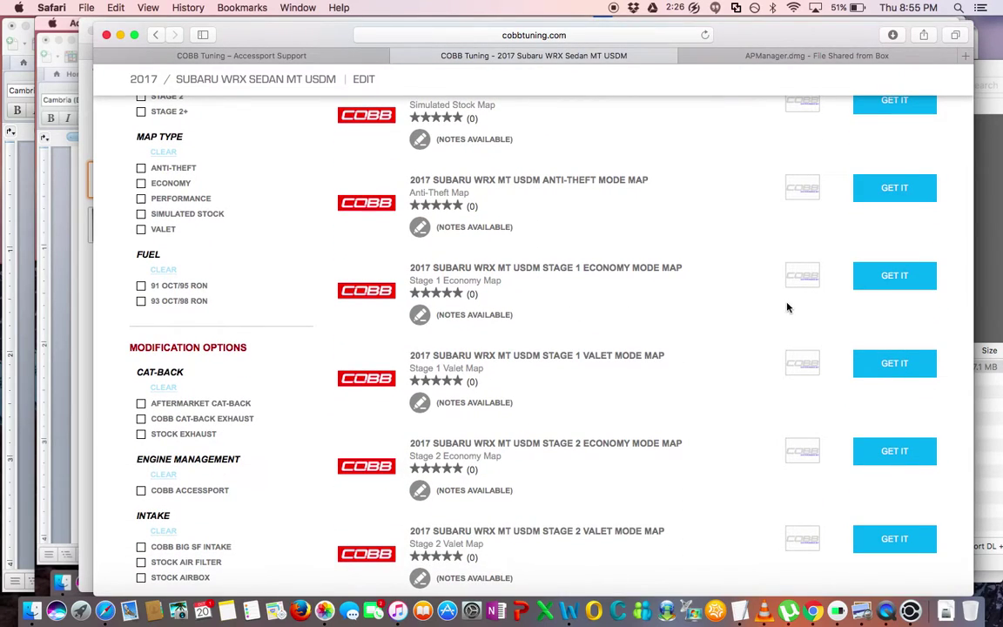
left_click(895, 278)
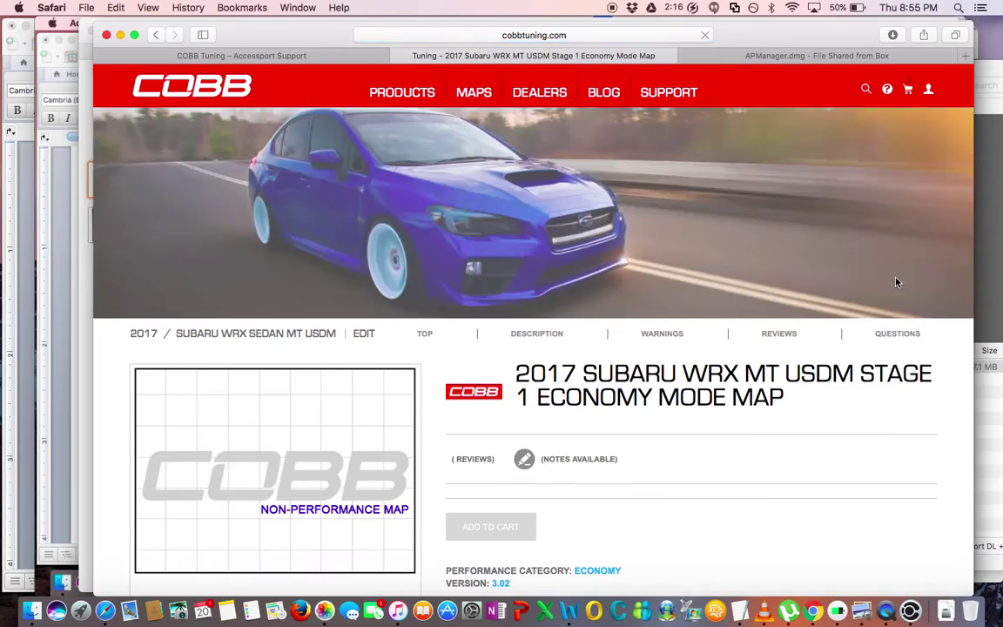
scroll(897, 281, "down", 5)
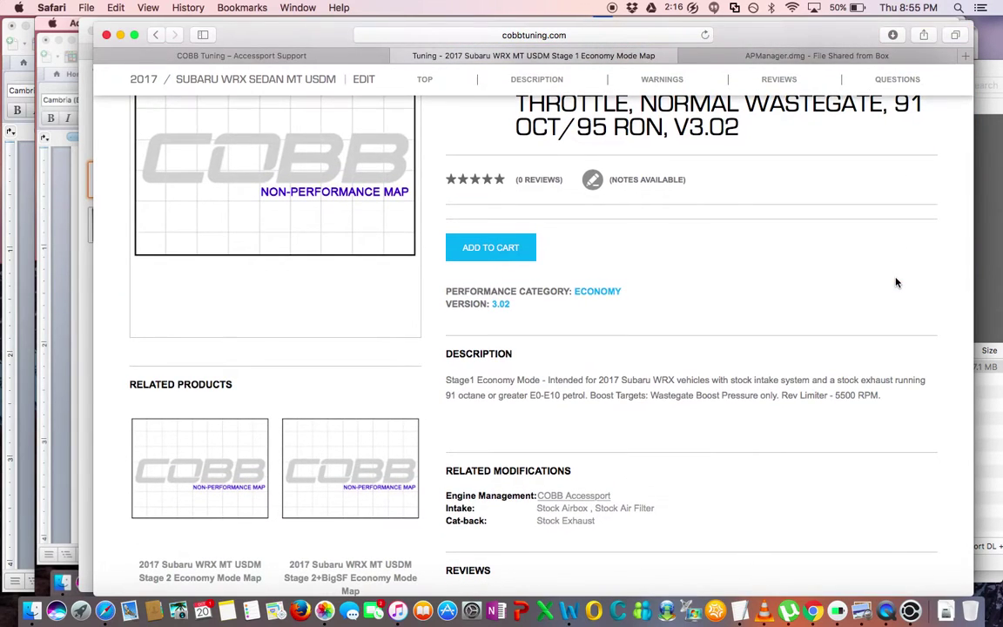
left_click(508, 251)
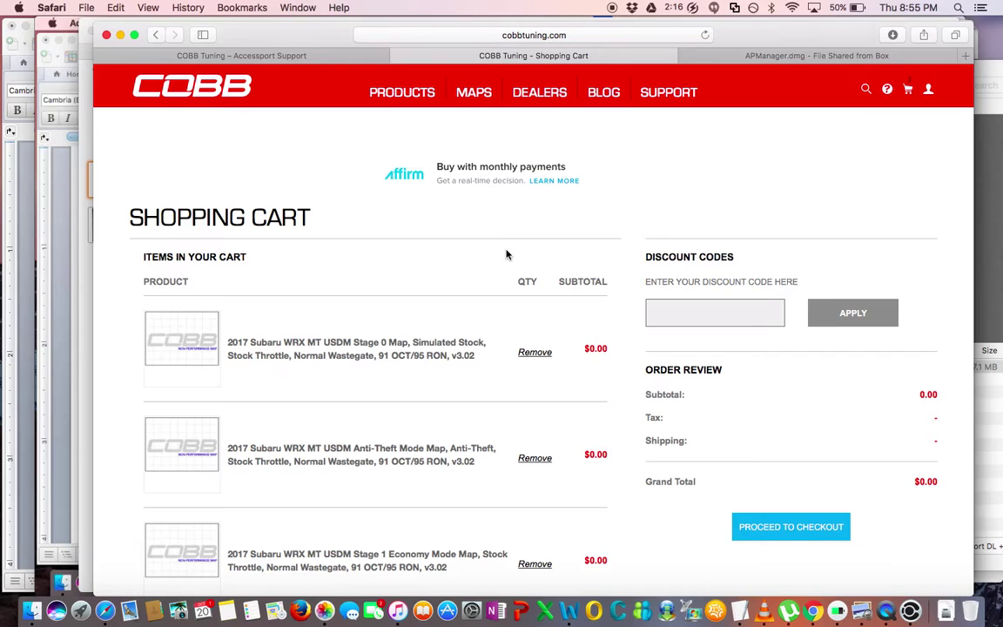
scroll(507, 254, "down", 4)
scroll(507, 254, "up", 4)
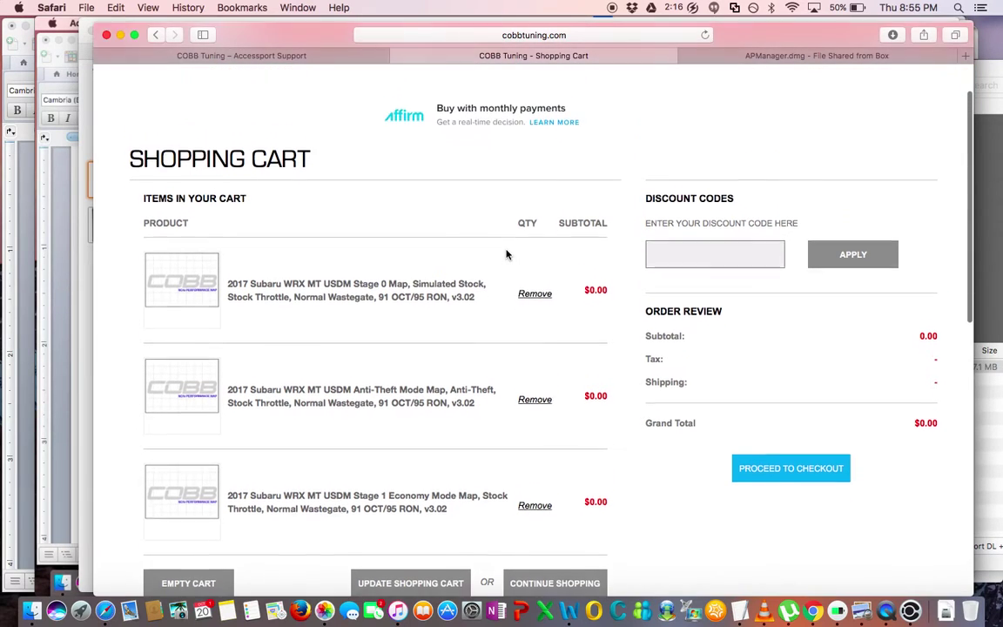
left_click(481, 95)
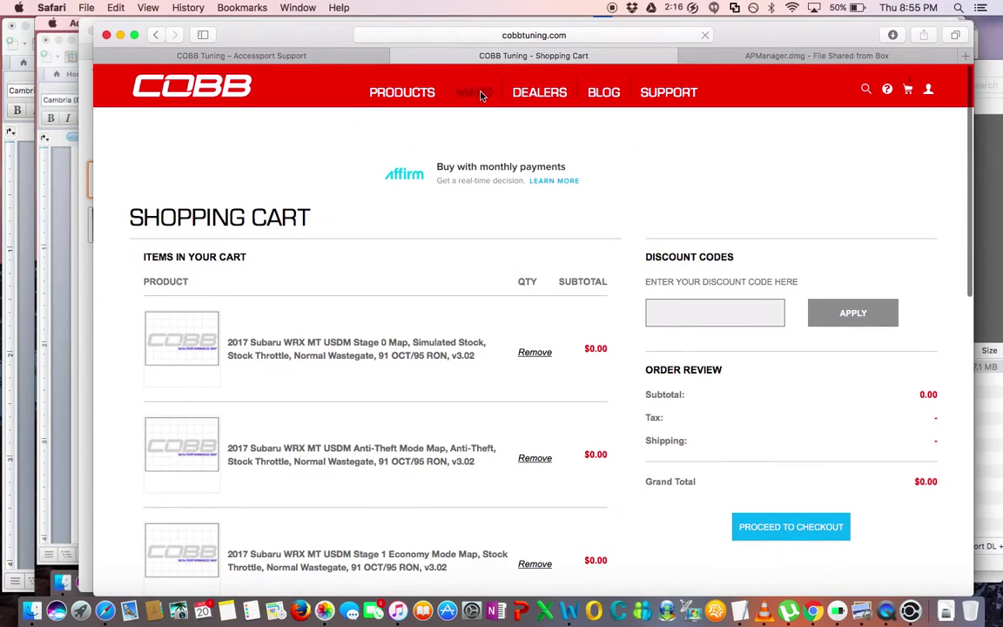
- Add the Stage 1 Valet Mode map (normal wastegate, 91 OCT/95 RON, v3.02) to the cart
scroll(563, 296, "down", 5)
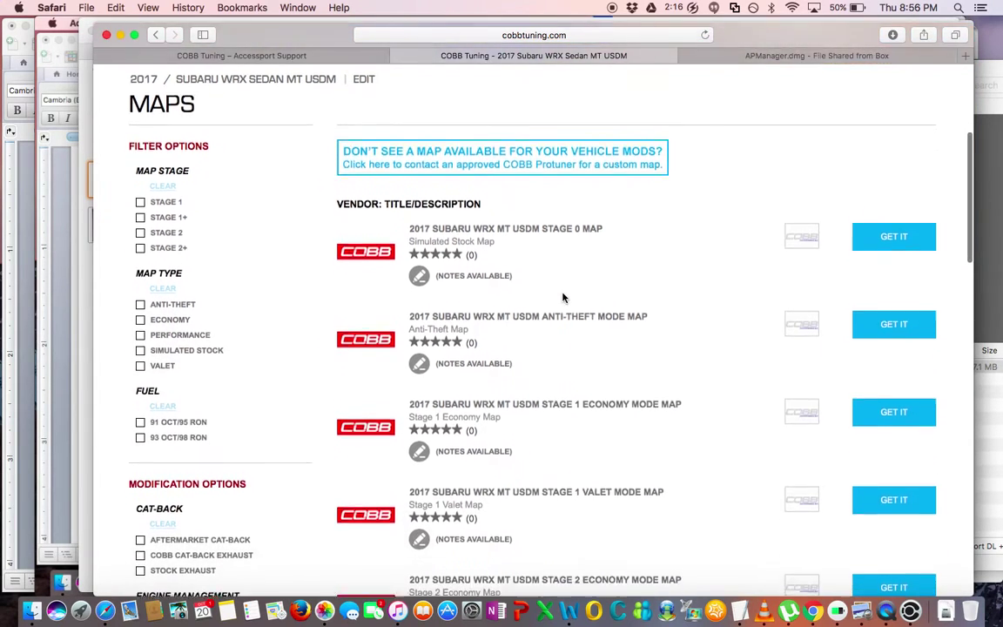
scroll(563, 296, "down", 4)
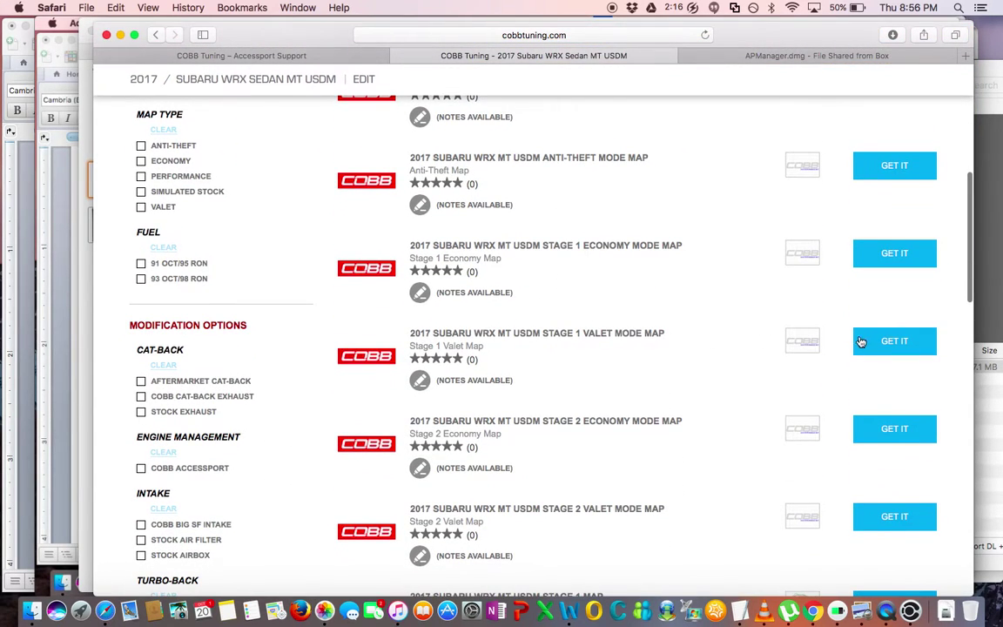
left_click(895, 351)
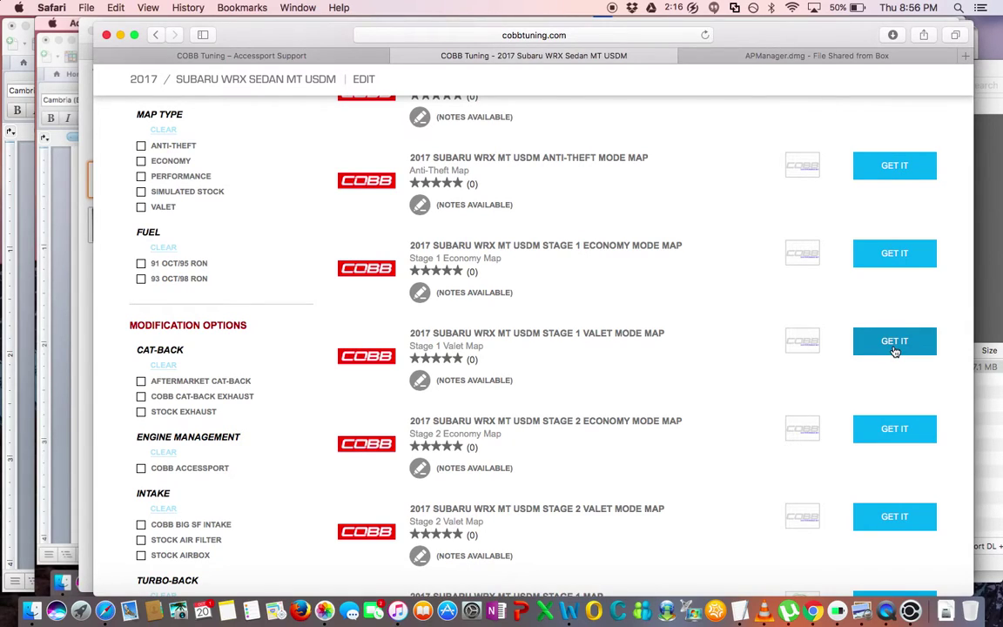
left_click(895, 351)
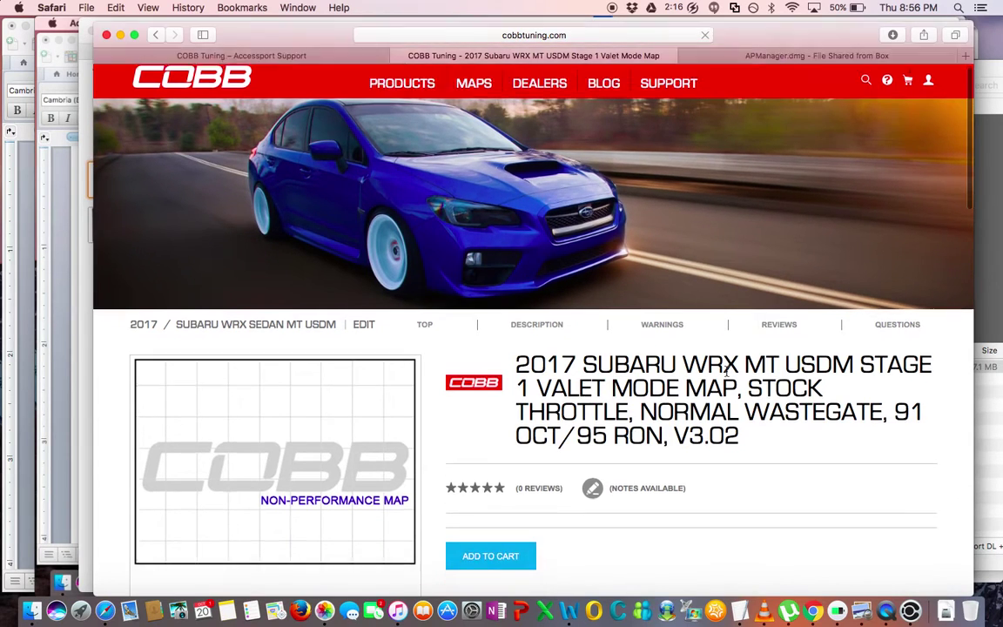
scroll(728, 376, "down", 5)
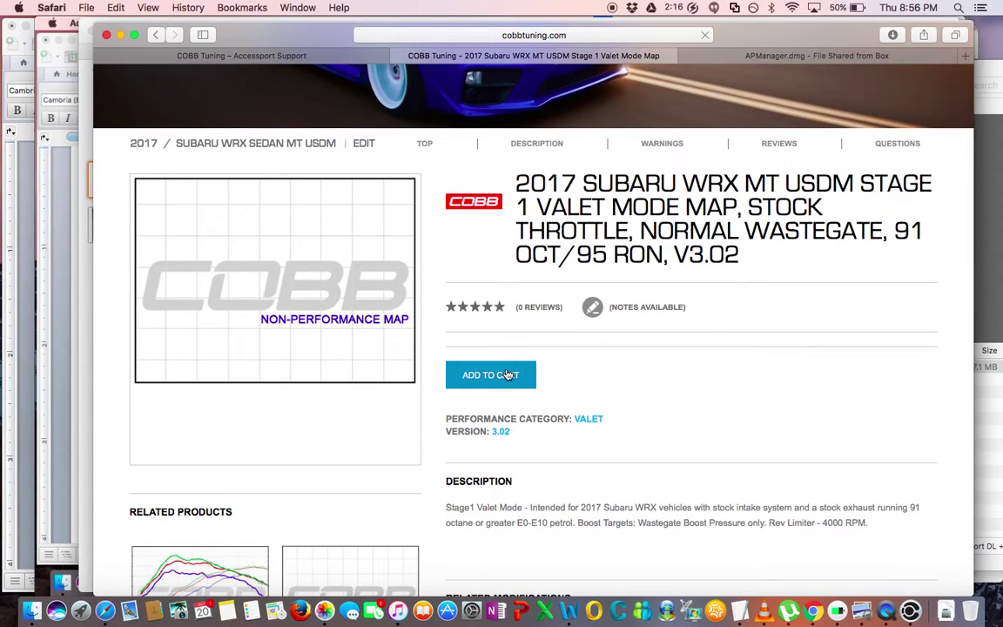
left_click(508, 374)
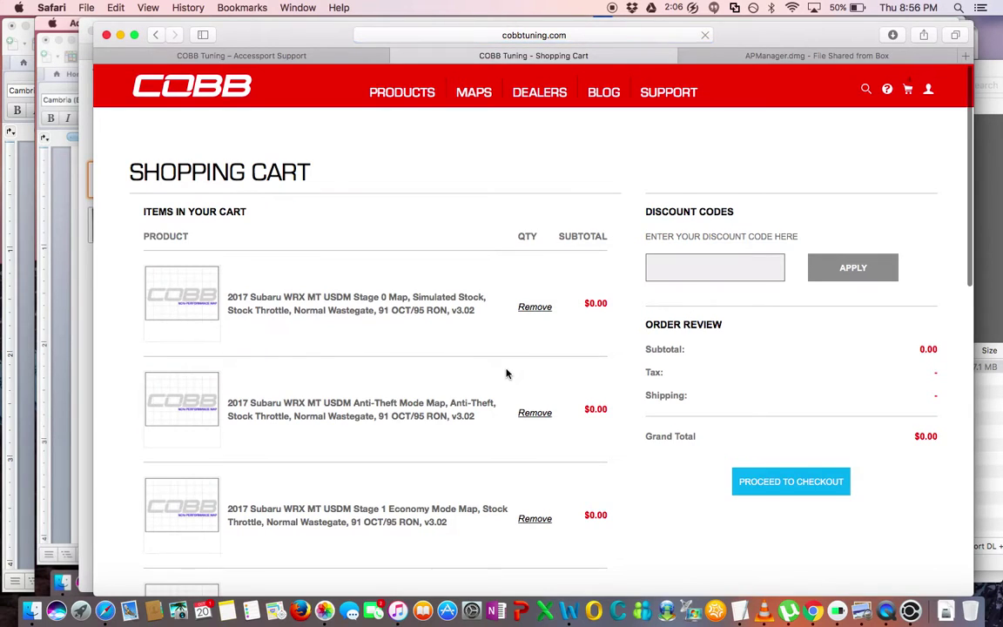
- Add the Stage 1 map with 93 OCT/98 RON fuel and Normal wastegate to the cart
left_click(478, 95)
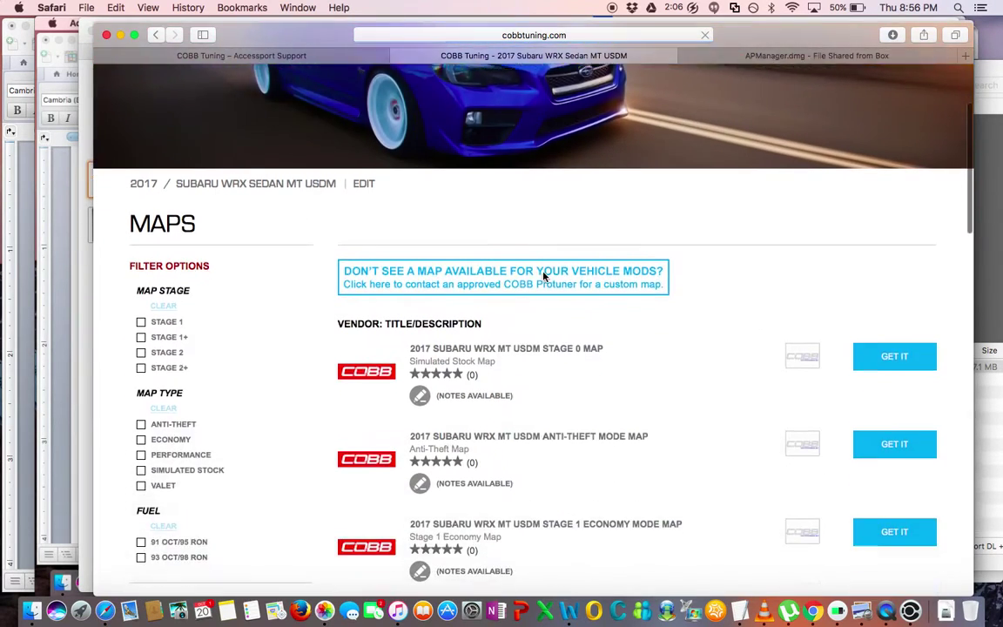
scroll(543, 276, "down", 4)
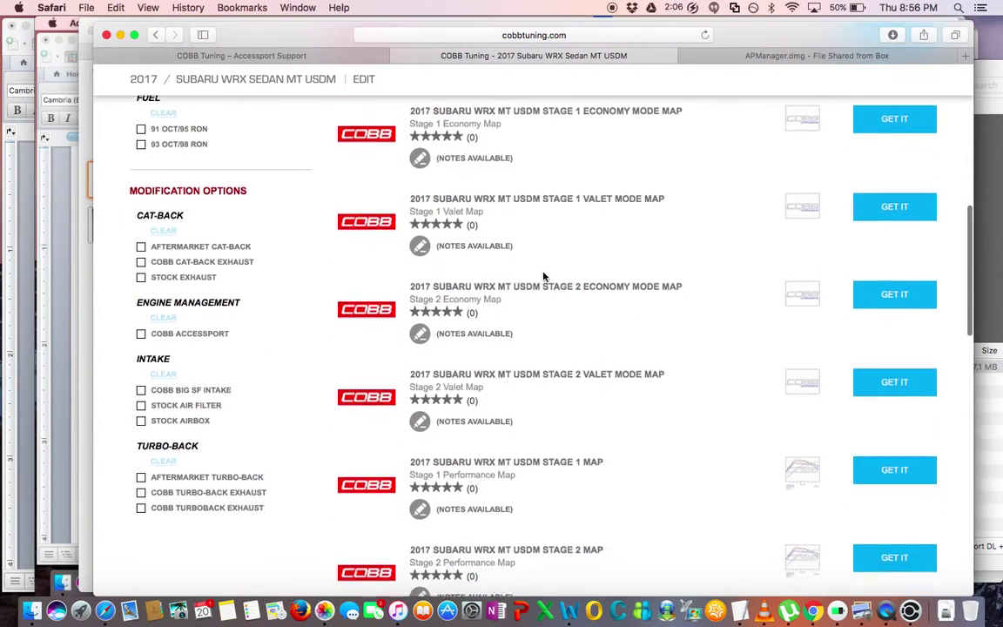
scroll(543, 277, "down", 5)
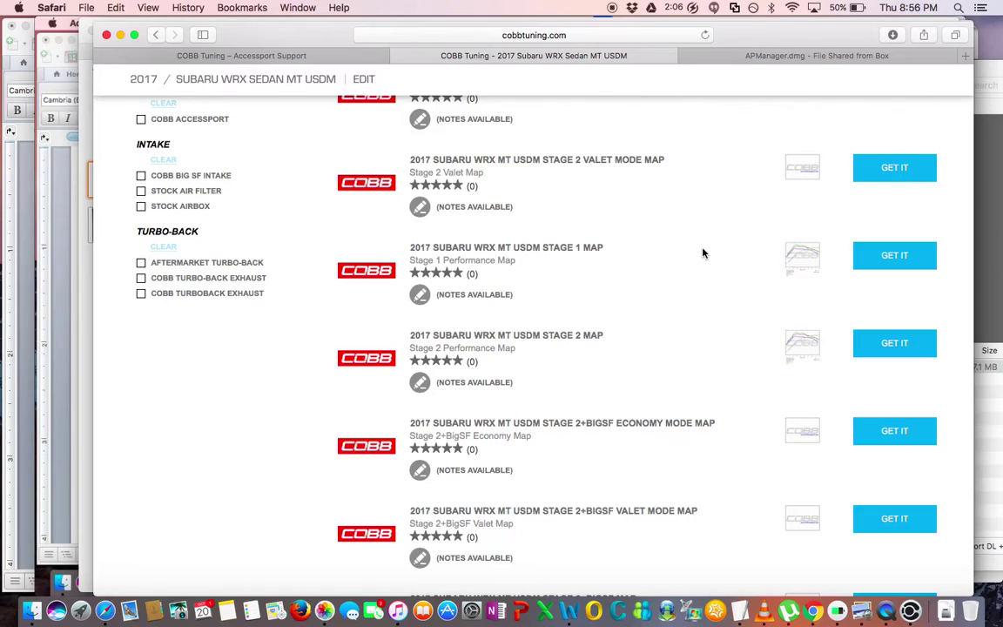
left_click(872, 260)
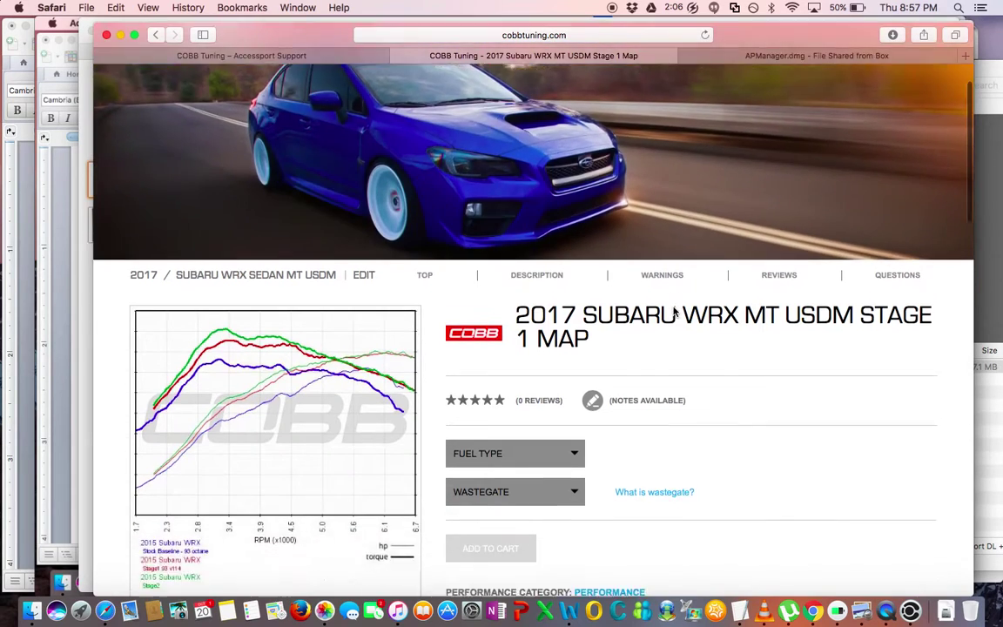
left_click(552, 288)
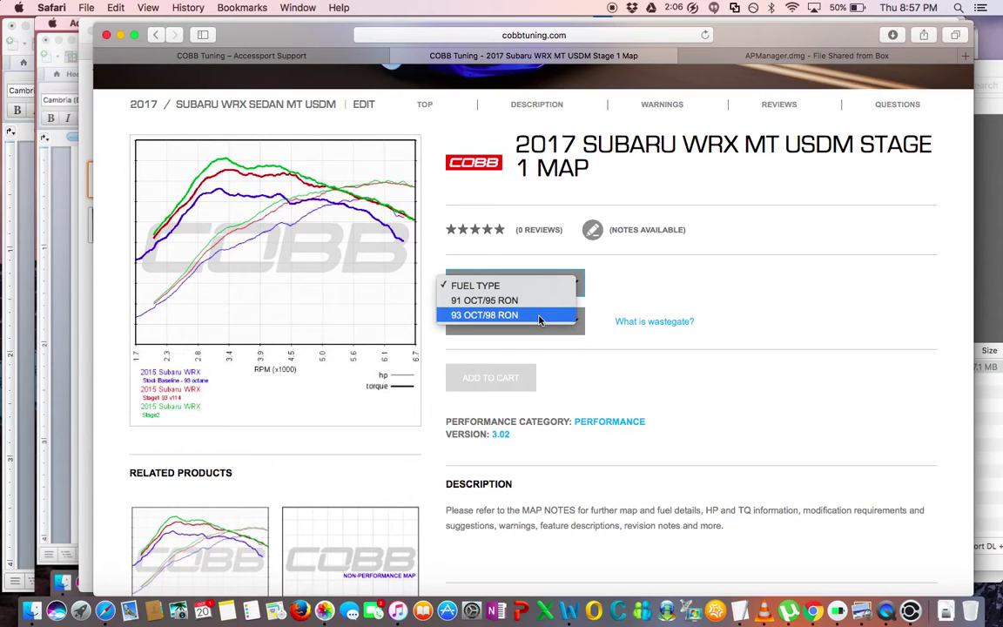
left_click(539, 317)
left_click(535, 329)
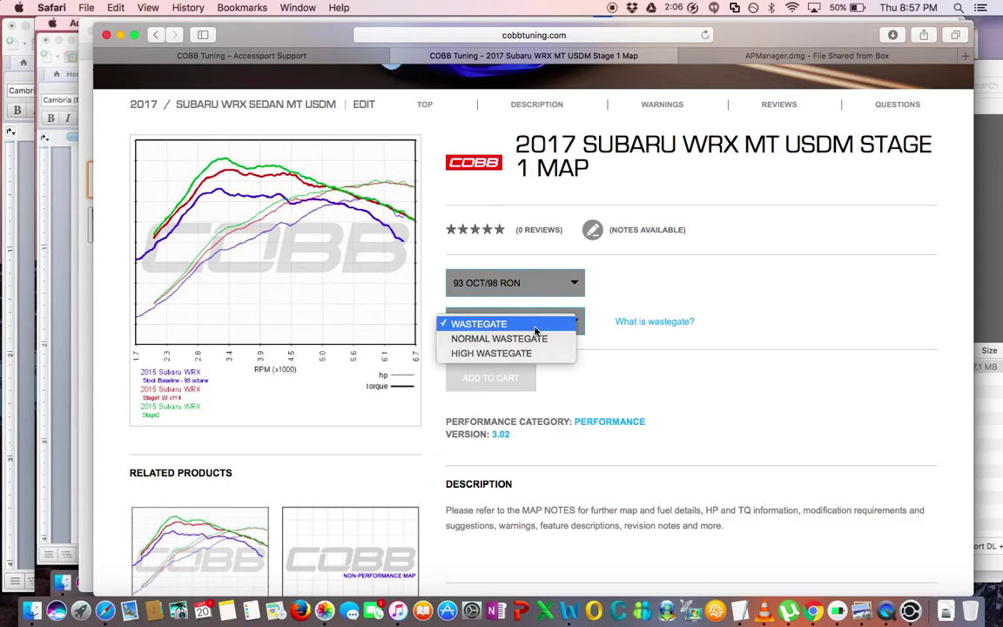
left_click(504, 338)
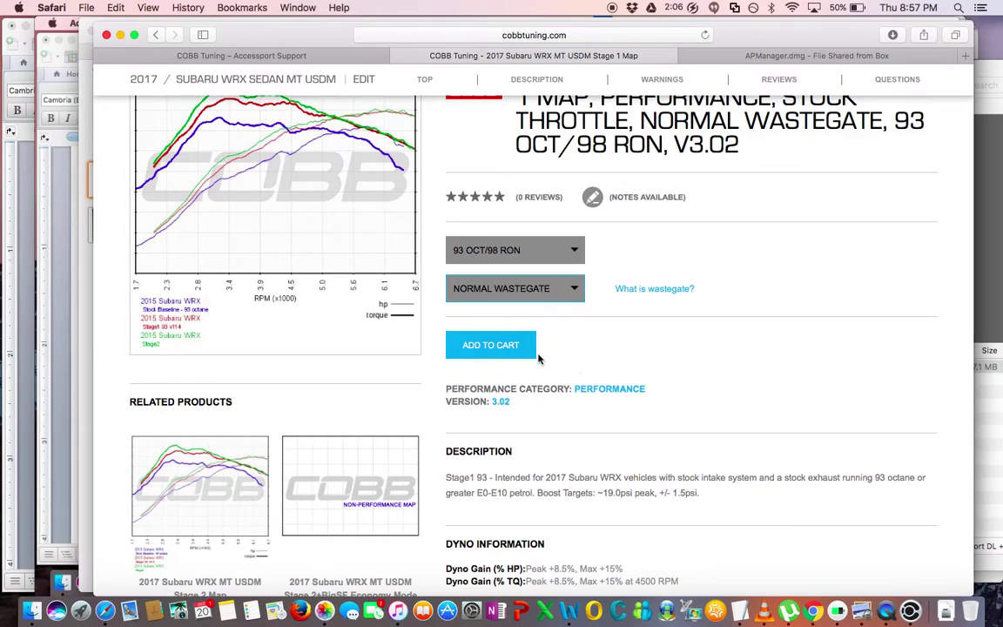
left_click(506, 344)
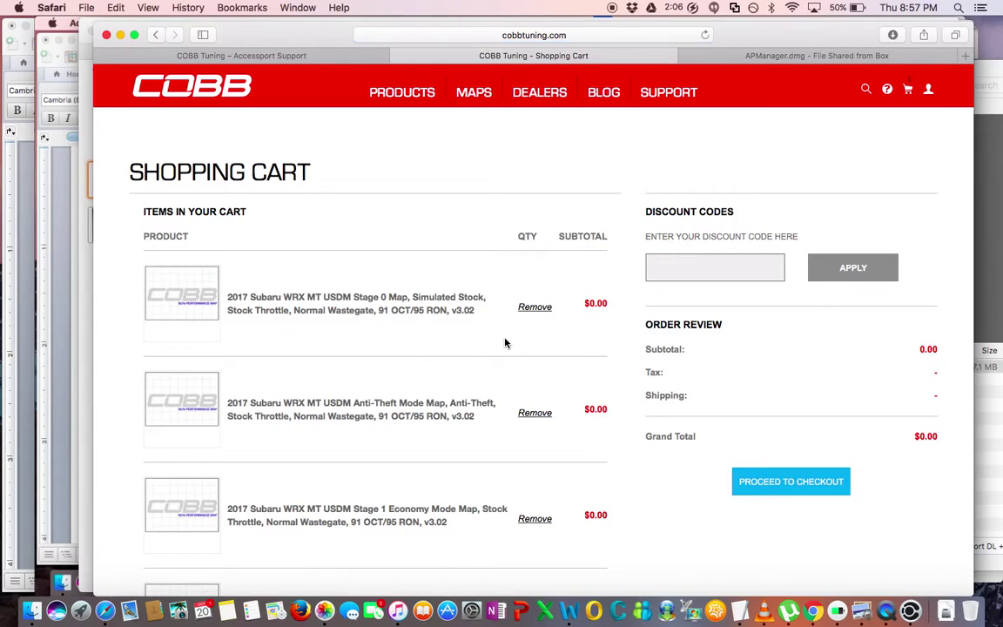
- Return to the WRX maps list and open the Stage 1 performance map page
left_click(473, 94)
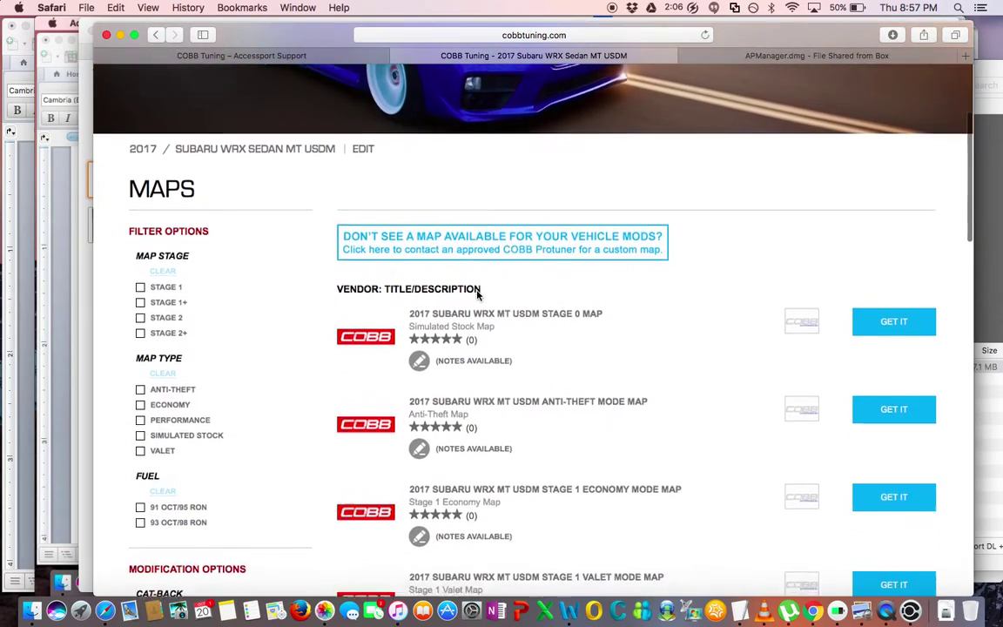
scroll(476, 296, "down", 3)
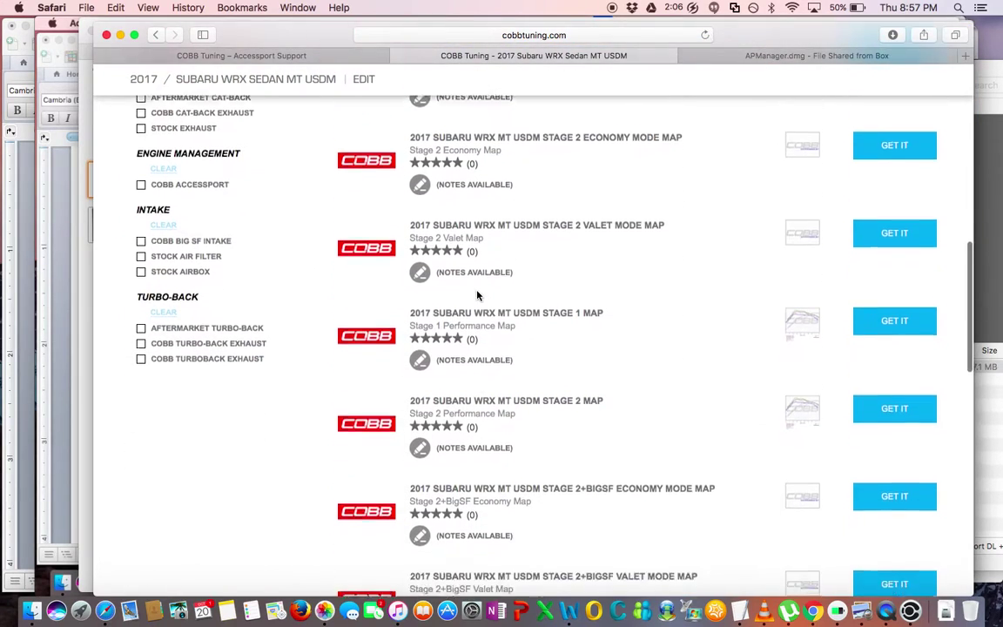
scroll(572, 400, "down", 1)
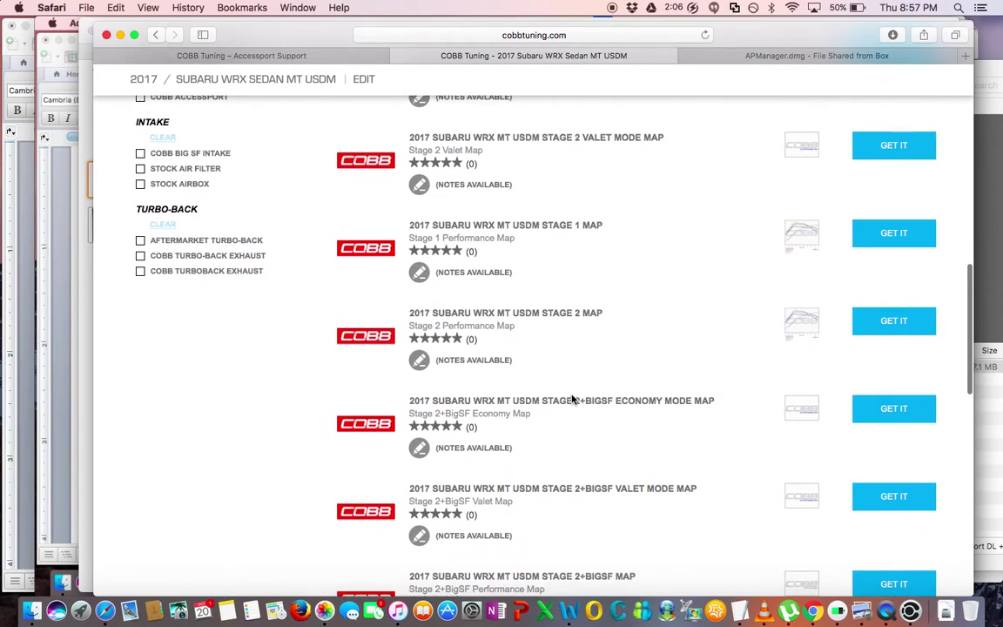
scroll(573, 399, "up", 1)
scroll(573, 400, "up", 1)
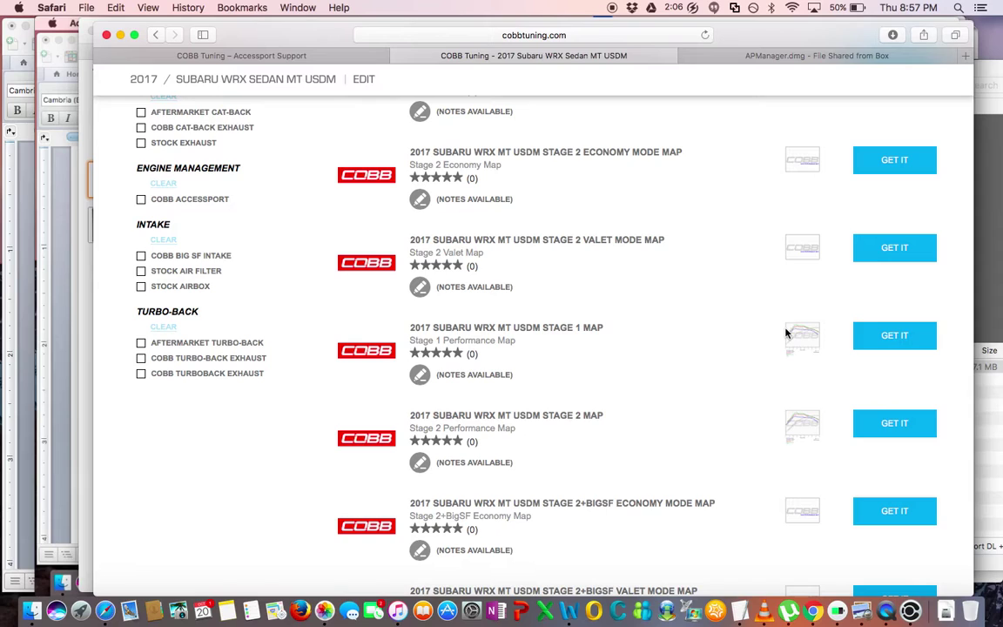
left_click(891, 338)
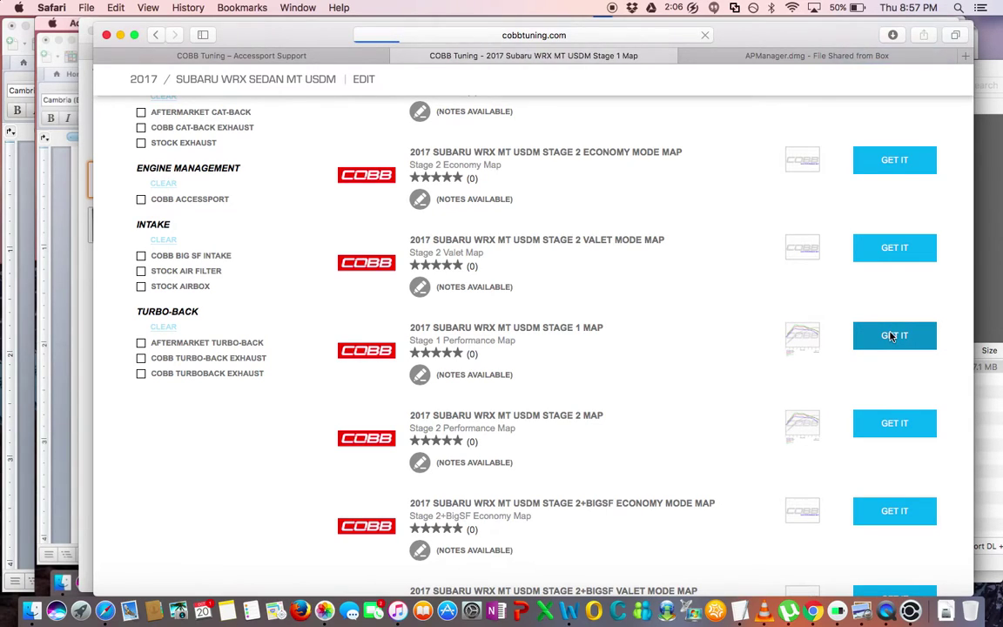
scroll(665, 420, "down", 3)
scroll(665, 421, "down", 2)
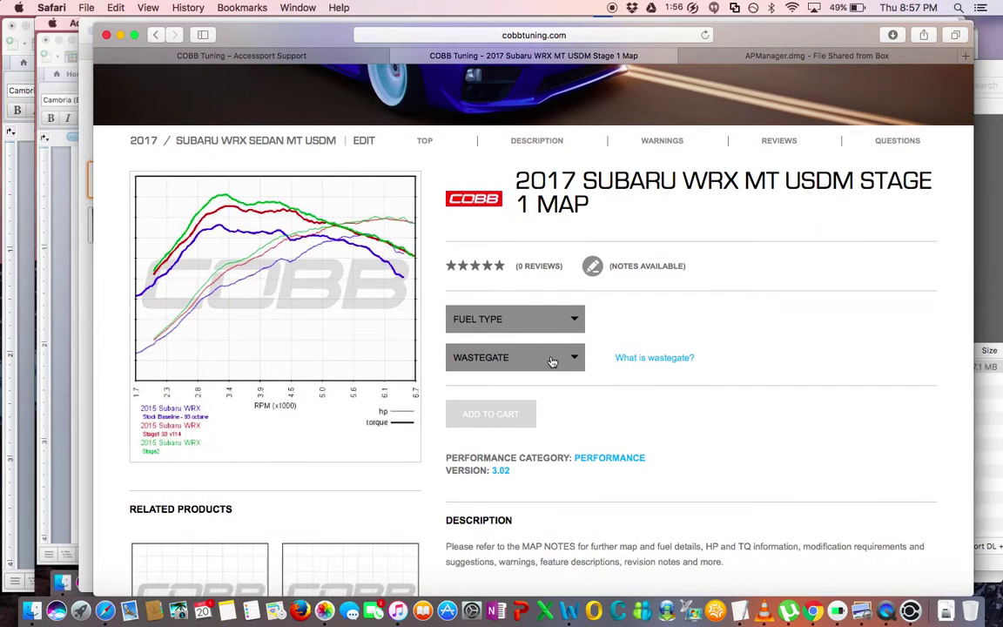
- Choose 91 OCT/95 RON fuel and Normal wastegate, and add that Stage 1 map to the cart
left_click(503, 327)
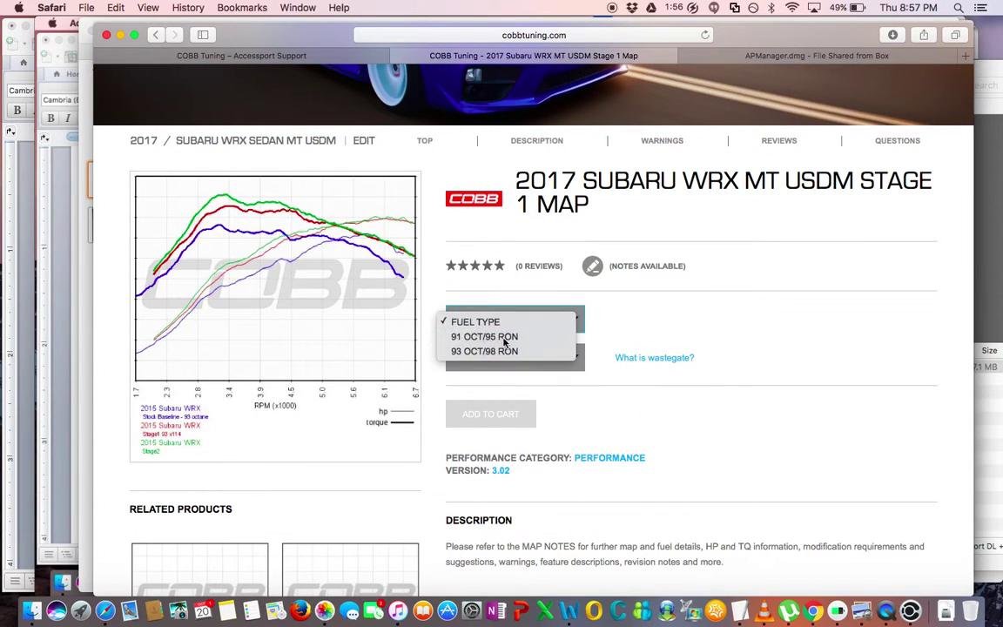
left_click(505, 337)
left_click(508, 358)
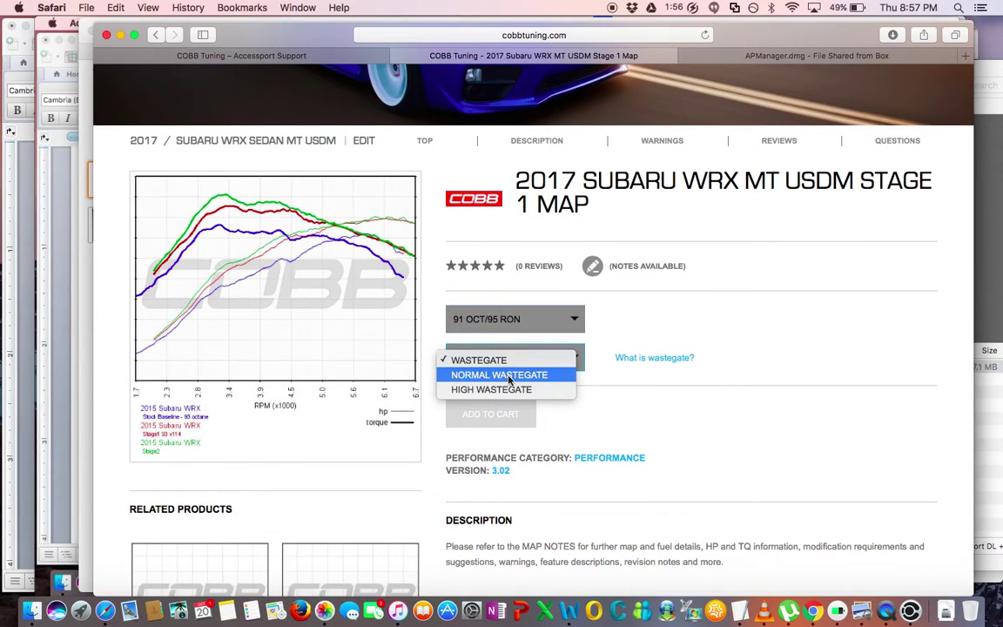
left_click(487, 373)
scroll(612, 411, "down", 5)
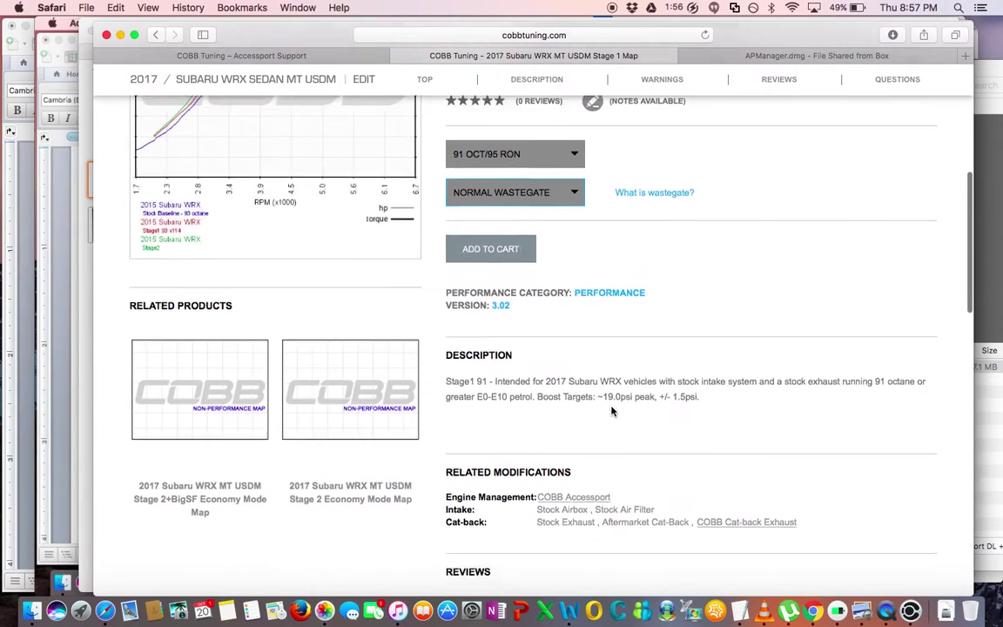
scroll(612, 411, "down", 1)
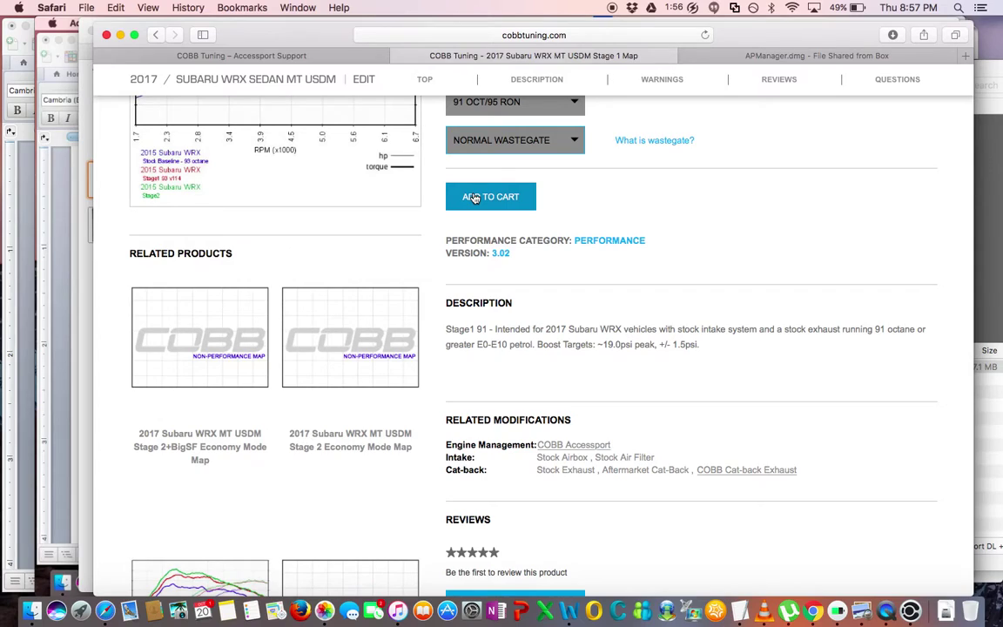
left_click(474, 198)
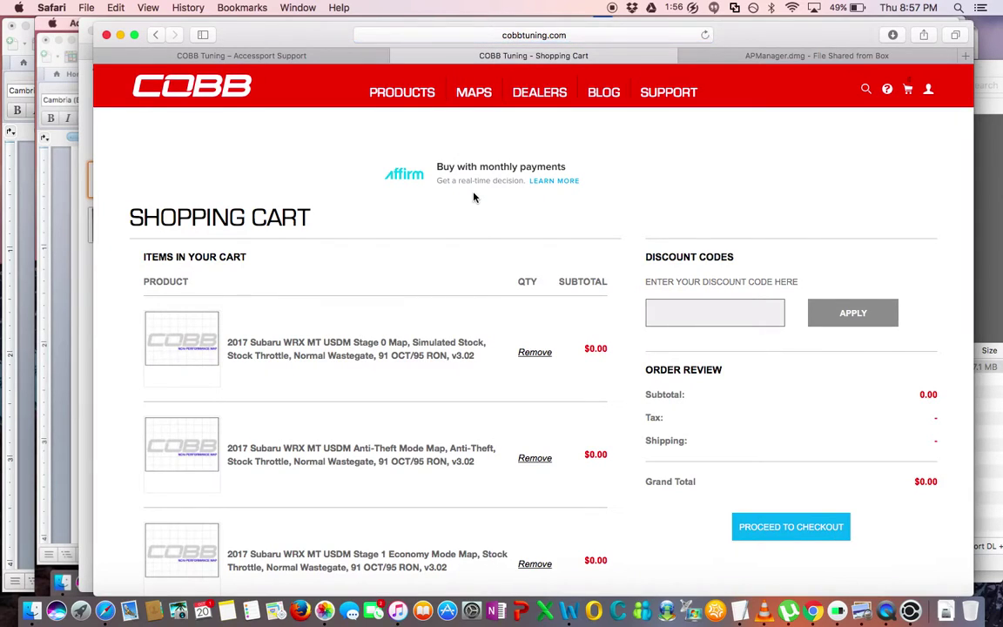
- Open the cart and review the six 2017 WRX maps totalling $0.00
left_click(475, 94)
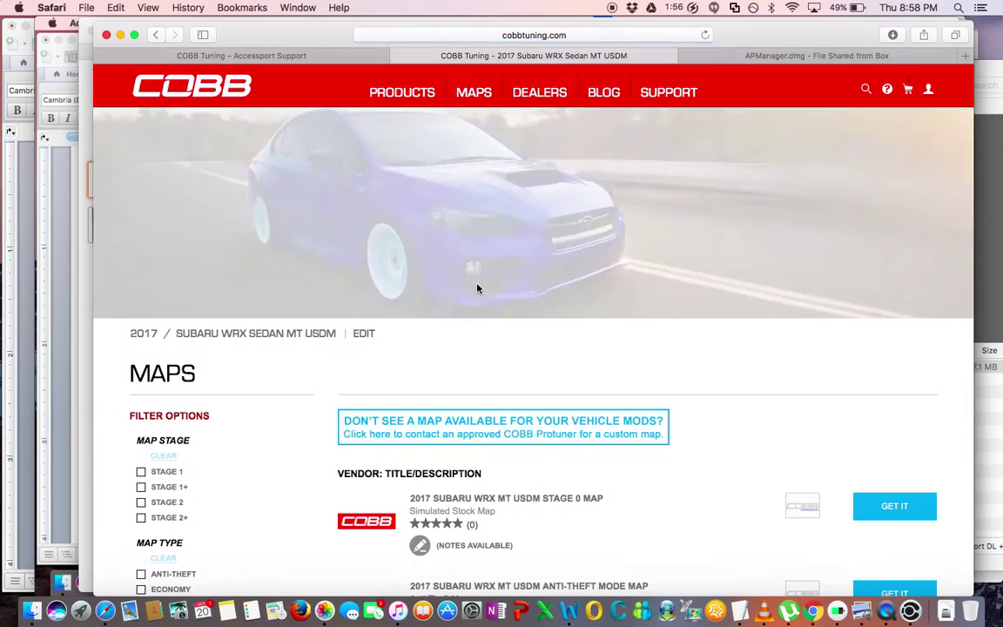
scroll(479, 288, "down", 8)
scroll(477, 289, "down", 10)
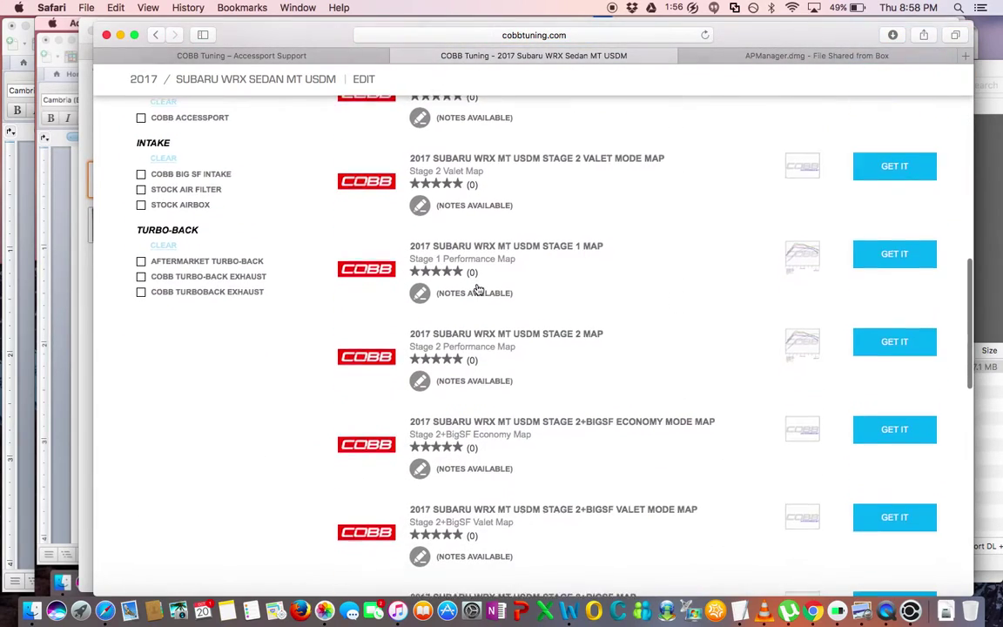
scroll(477, 288, "down", 5)
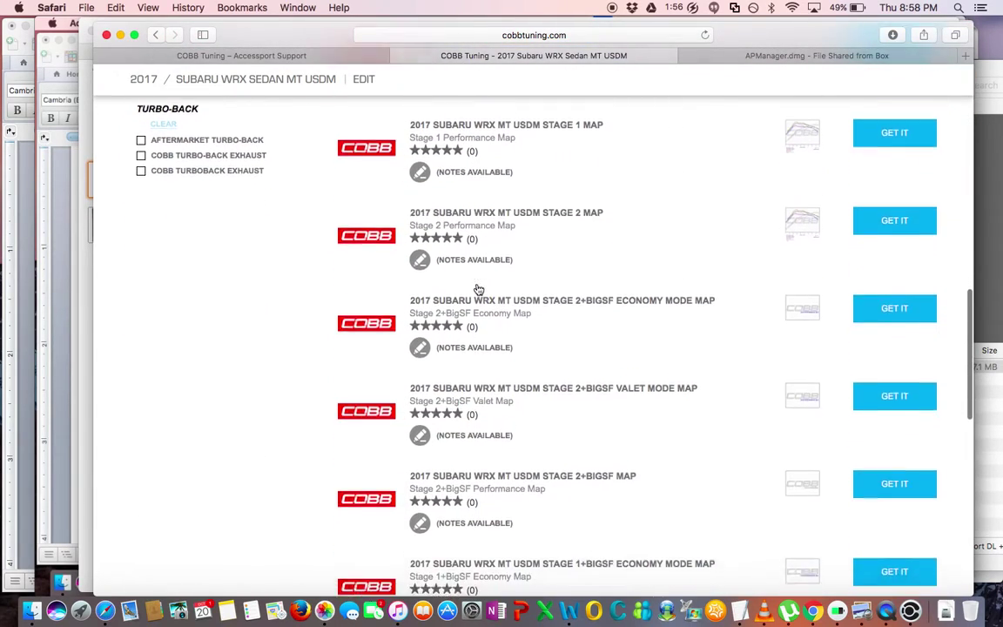
scroll(477, 288, "down", 5)
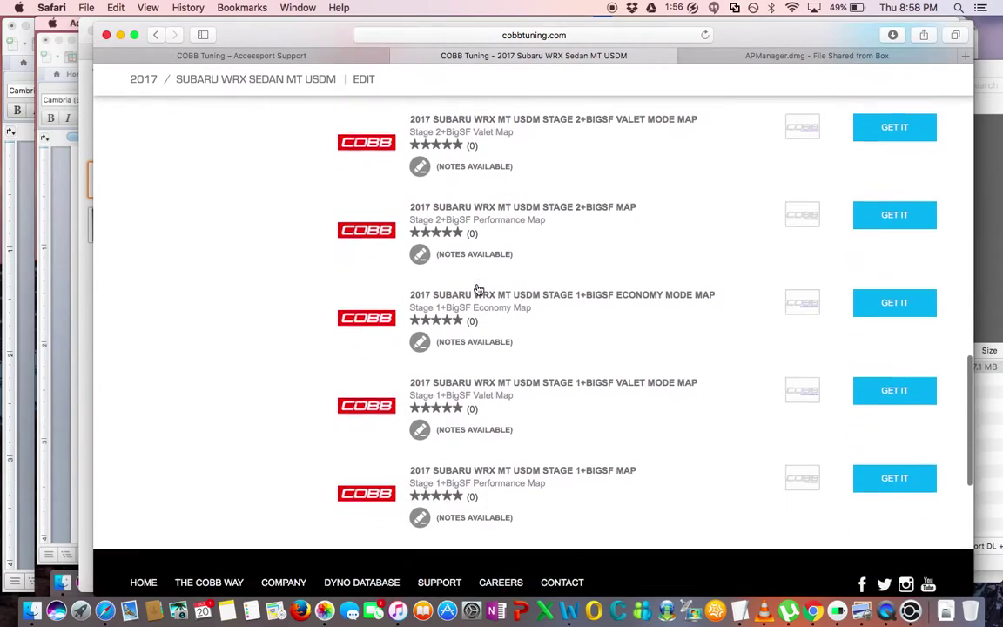
scroll(477, 288, "up", 20)
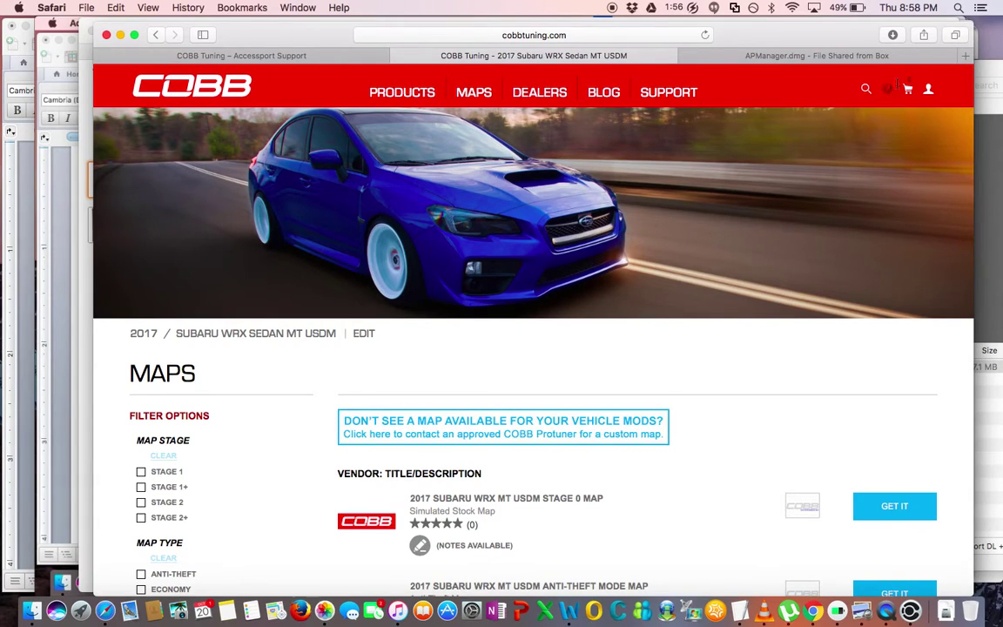
left_click(908, 88)
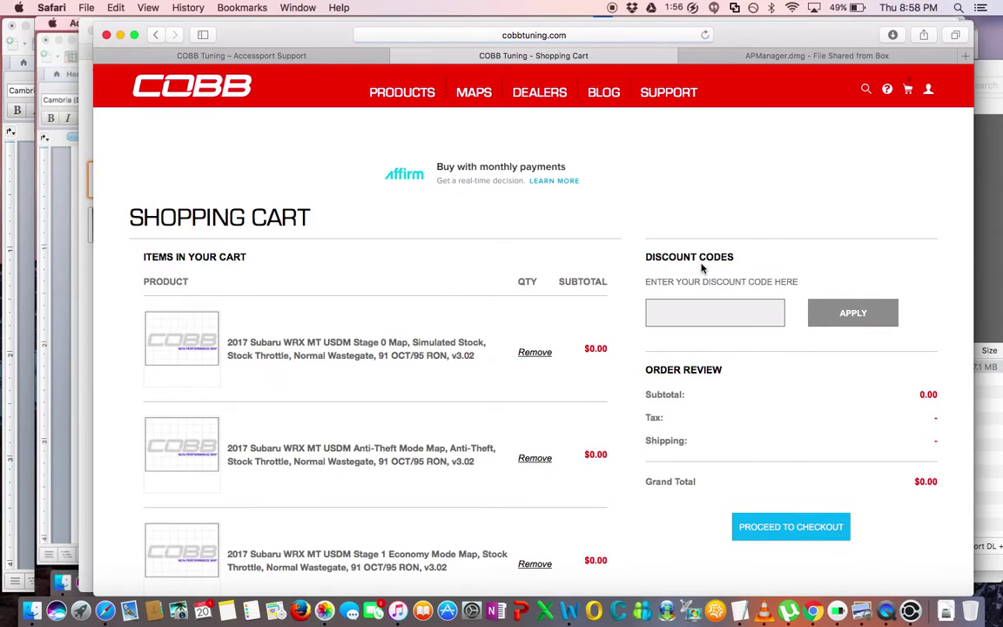
scroll(702, 268, "down", 10)
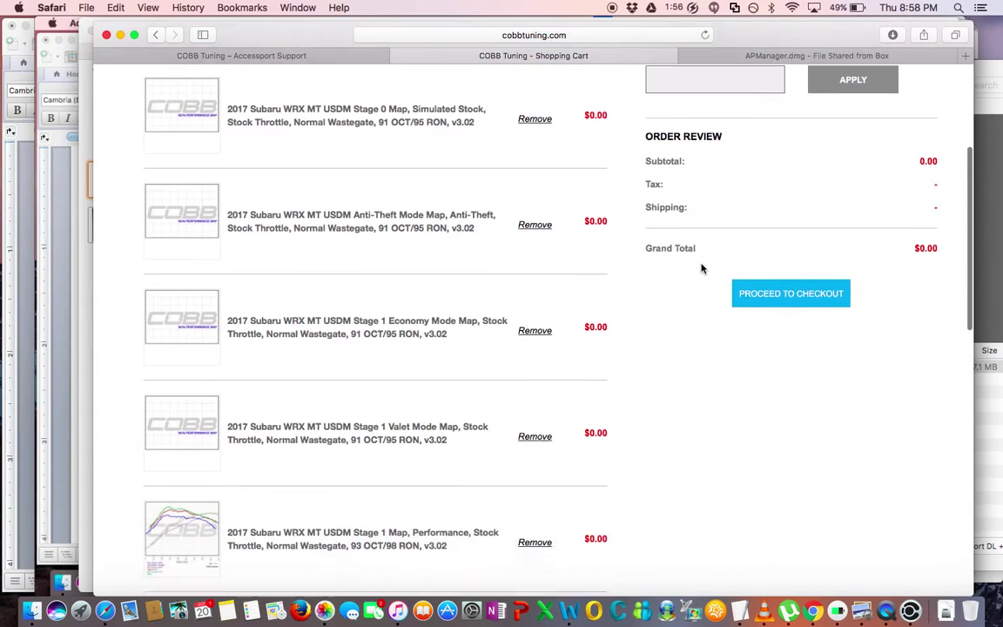
scroll(702, 269, "down", 5)
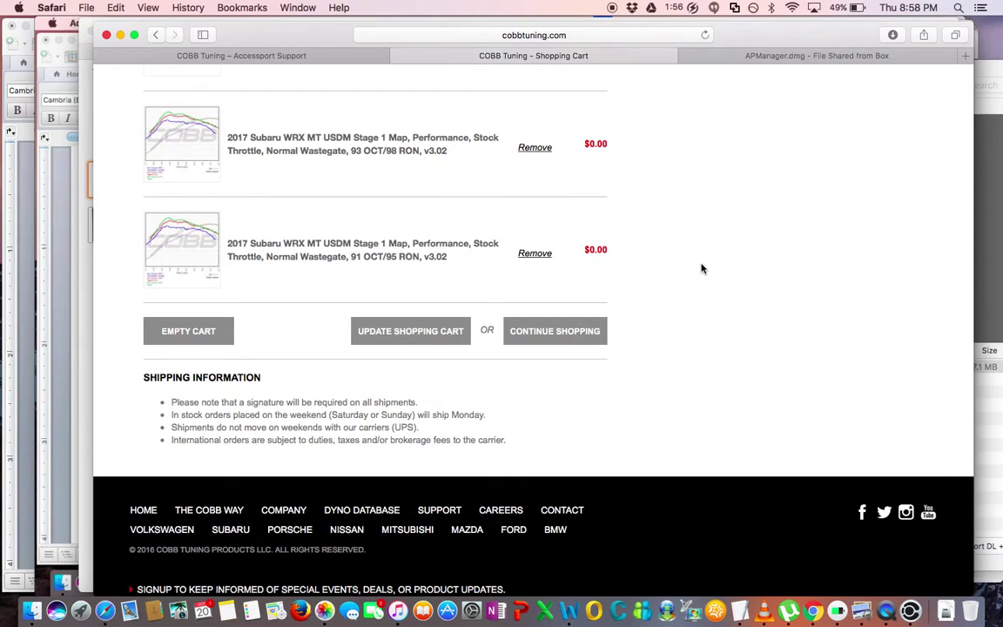
scroll(702, 268, "up", 8)
scroll(702, 268, "up", 3)
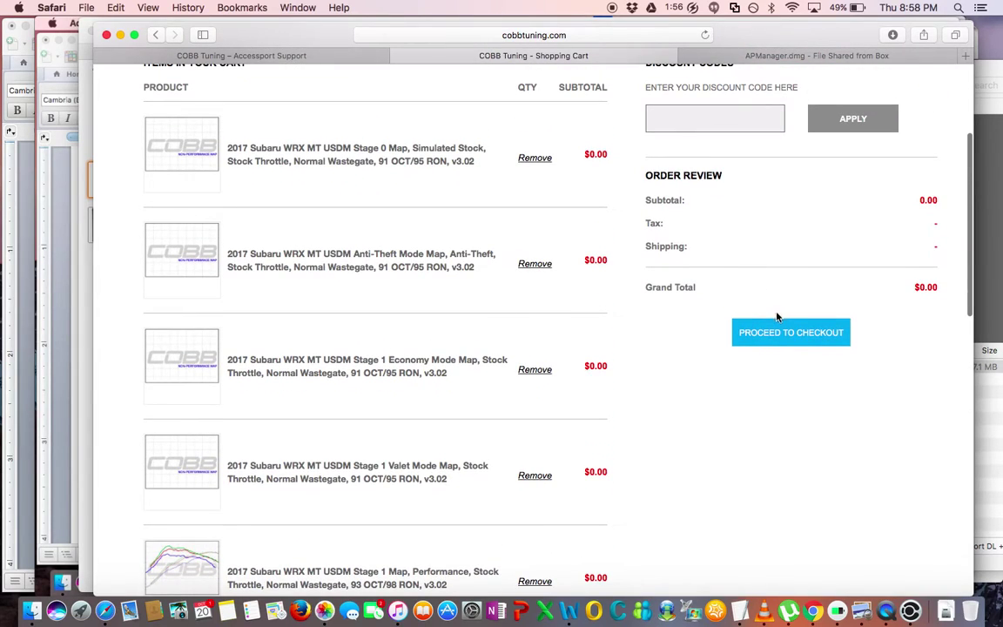
- Check out by registering a new account, entering billing details, and placing the free six-map order
left_click(781, 332)
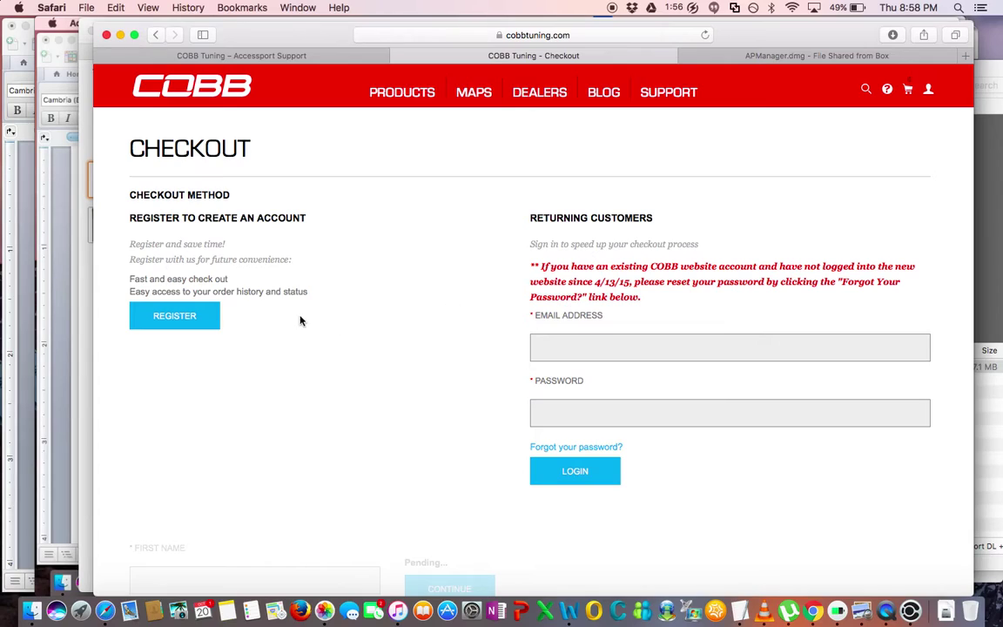
left_click(195, 321)
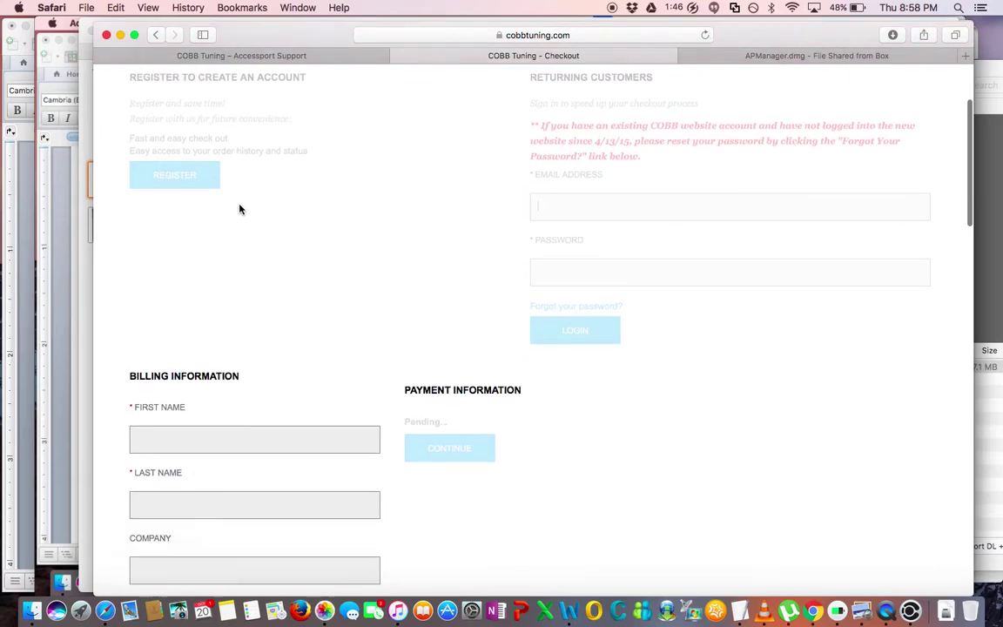
left_click(229, 258)
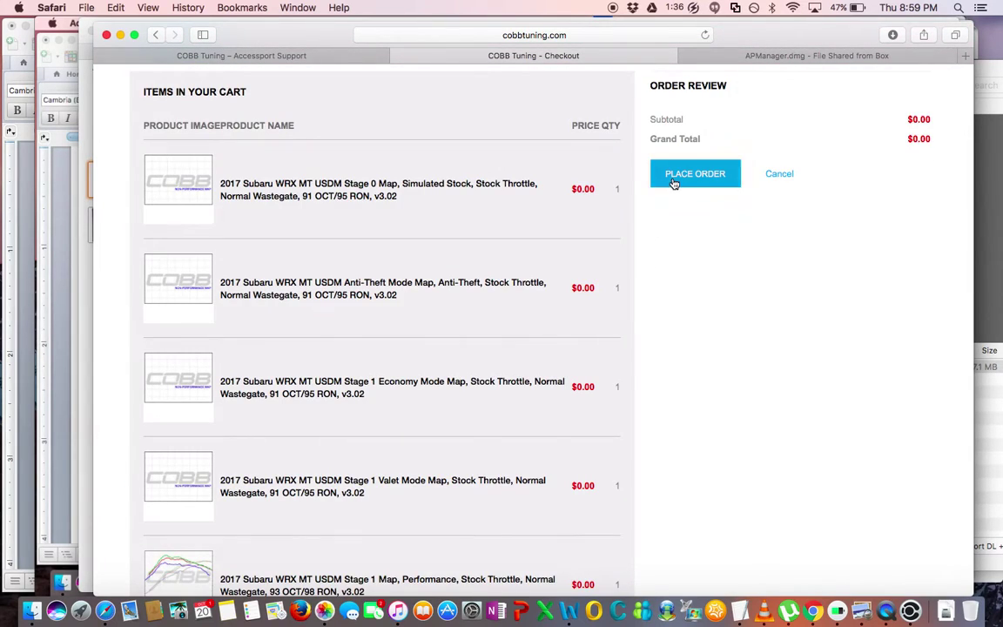
left_click(673, 180)
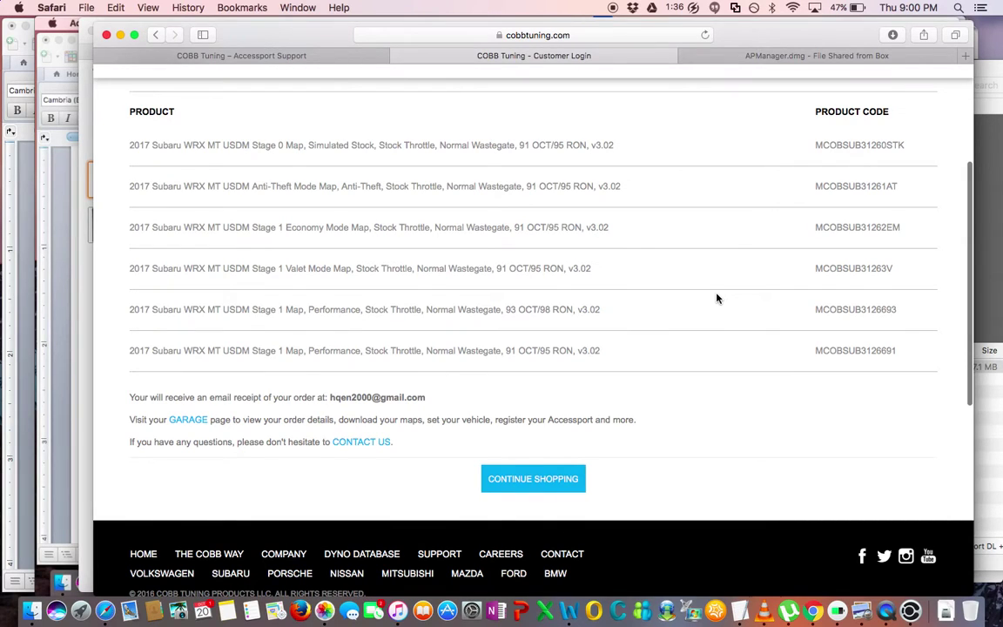
scroll(717, 299, "down", 2)
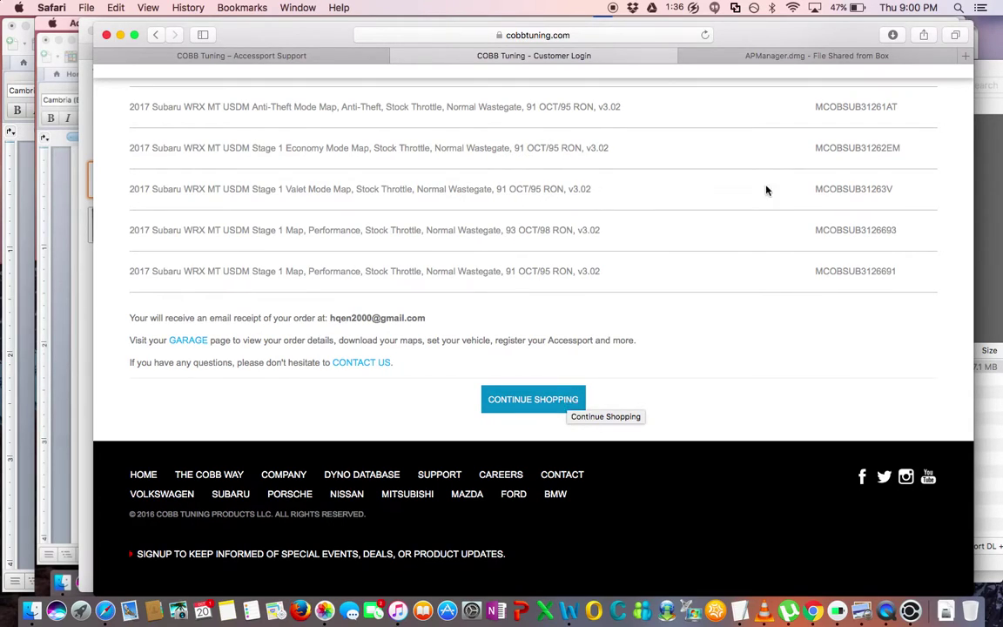
left_click(800, 58)
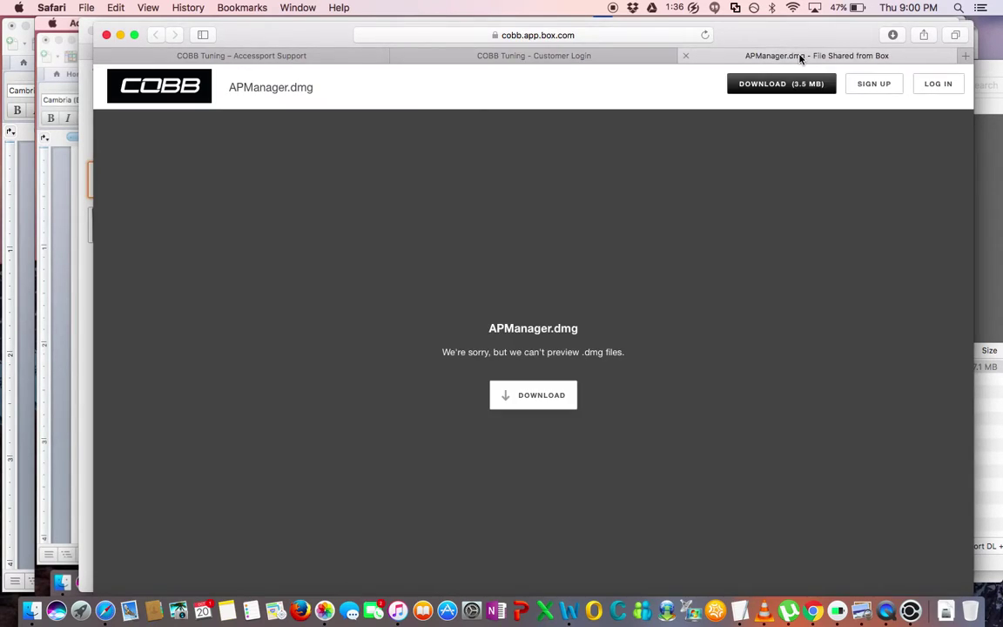
left_click(549, 36)
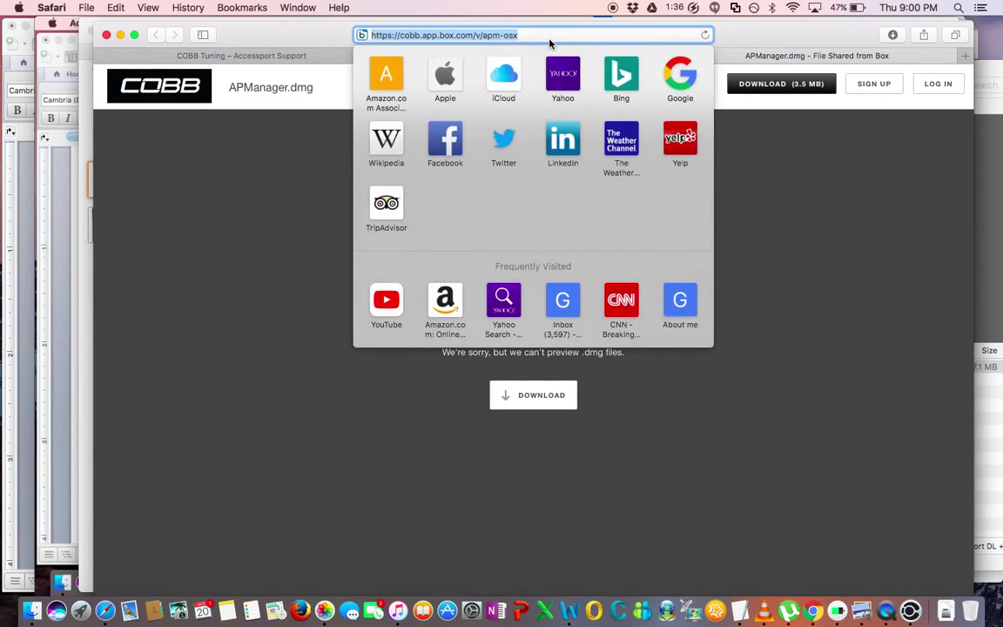
type("www.gmail.com")
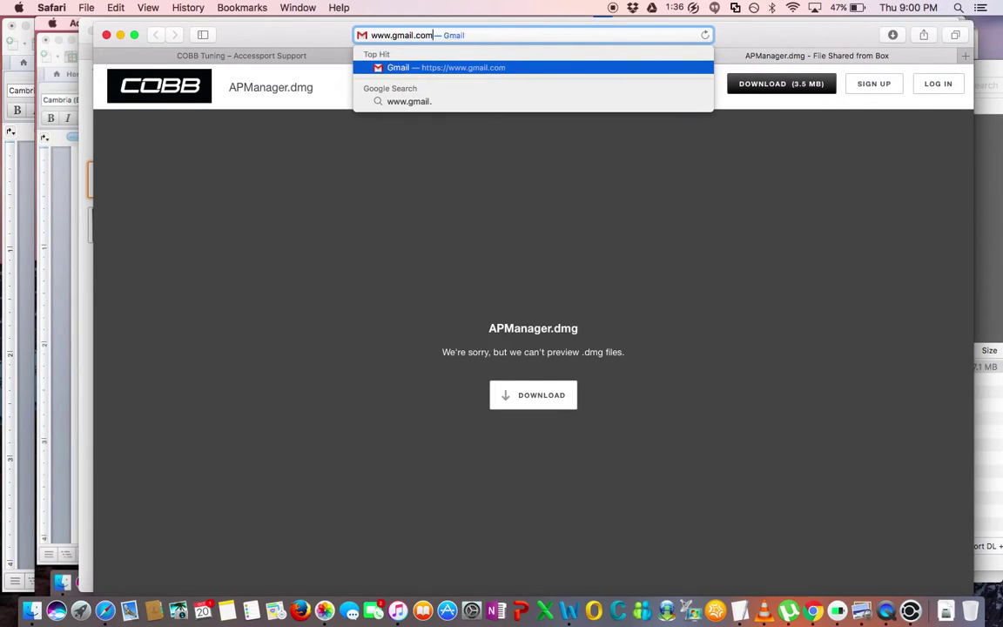
key("Return")
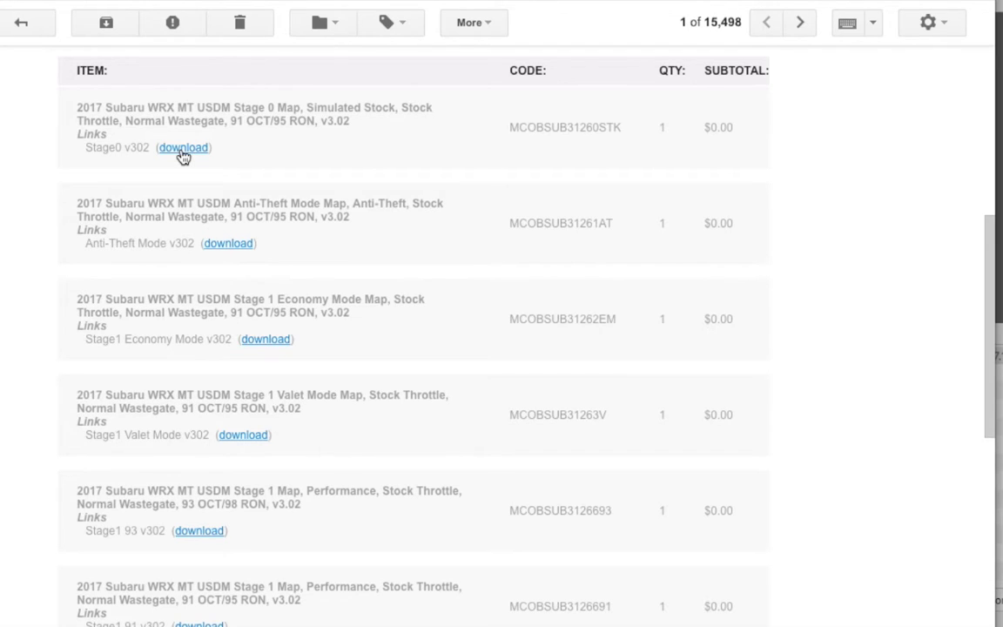
scroll(183, 156, "up", 1)
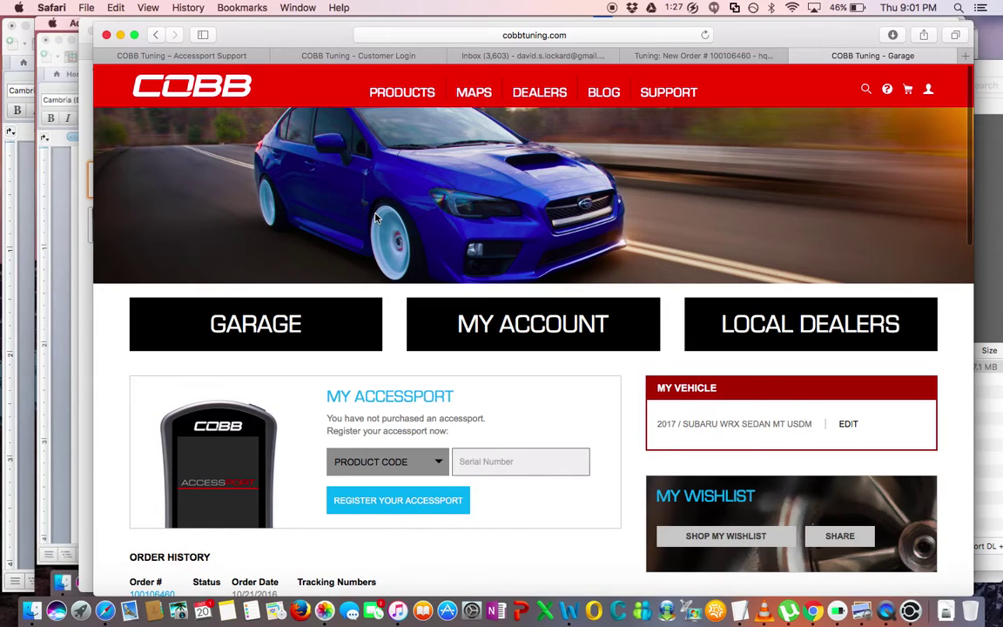
- Download all six My Maps: Stage 0, Anti-Theft, Economy, Valet, Stage 1 93 and 91 OCT
scroll(376, 218, "down", 4)
scroll(376, 218, "down", 3)
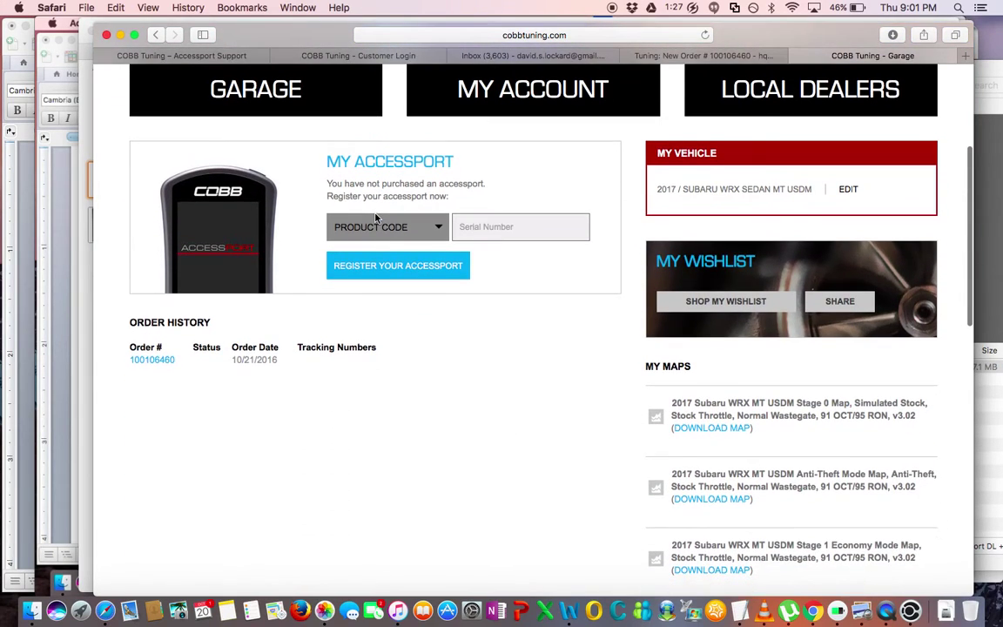
scroll(376, 218, "down", 3)
scroll(376, 217, "up", 5)
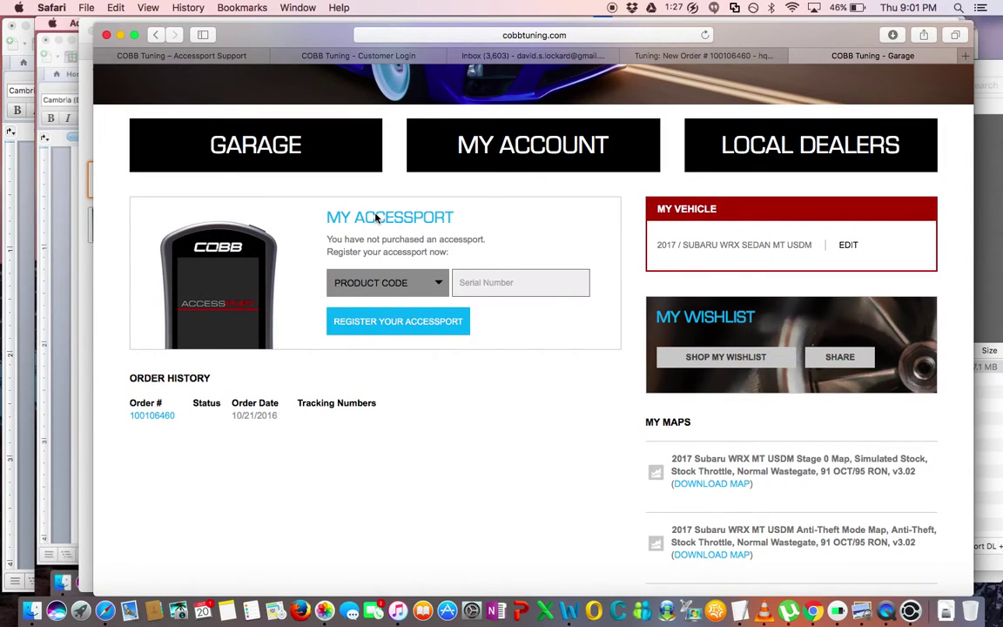
scroll(376, 218, "up", 3)
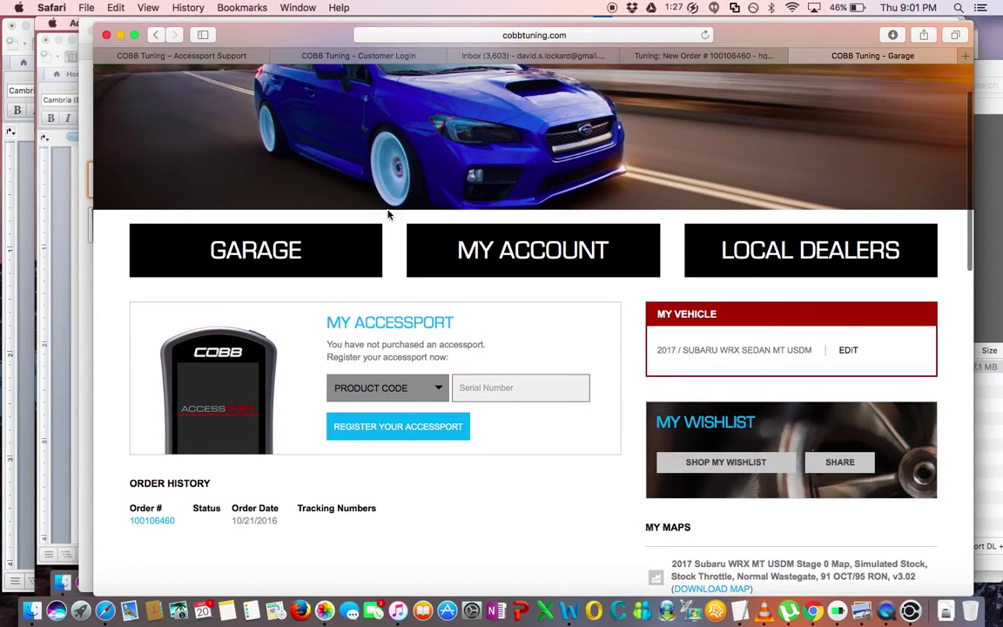
scroll(460, 215, "down", 10)
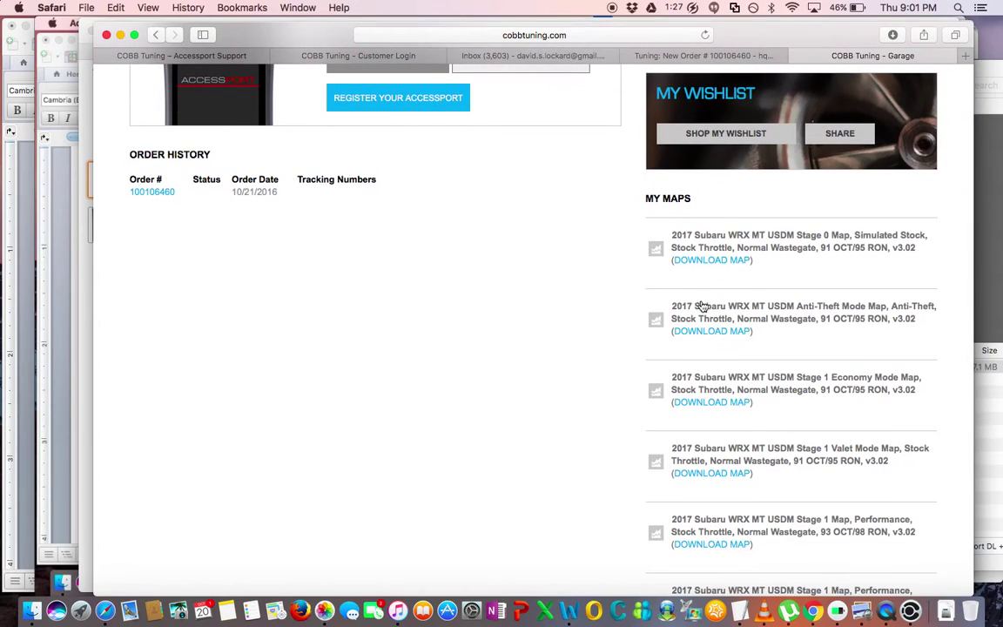
scroll(711, 307, "down", 1)
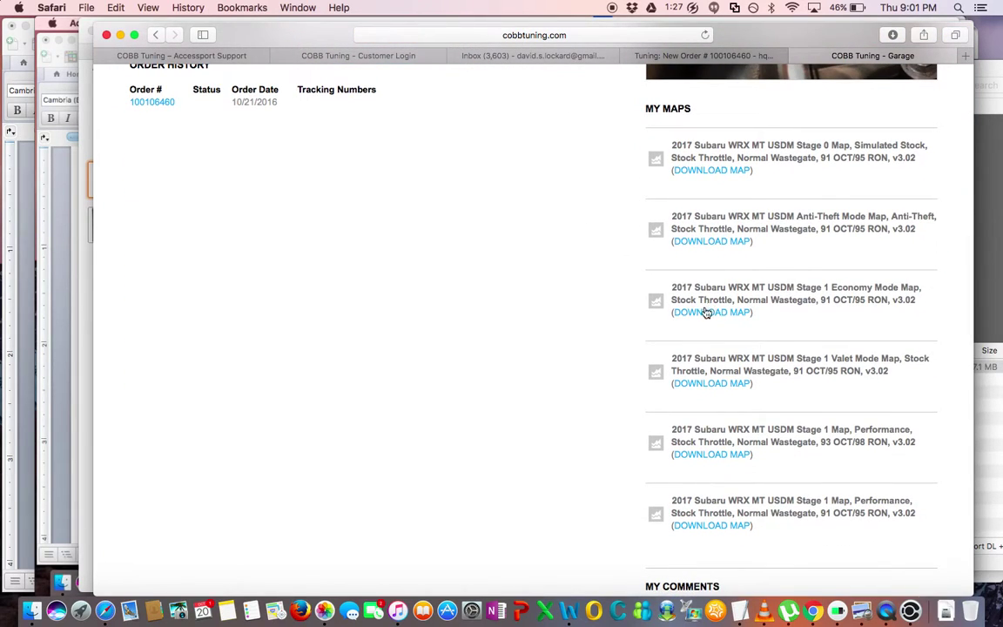
left_click(722, 172)
left_click(714, 246)
left_click(712, 315)
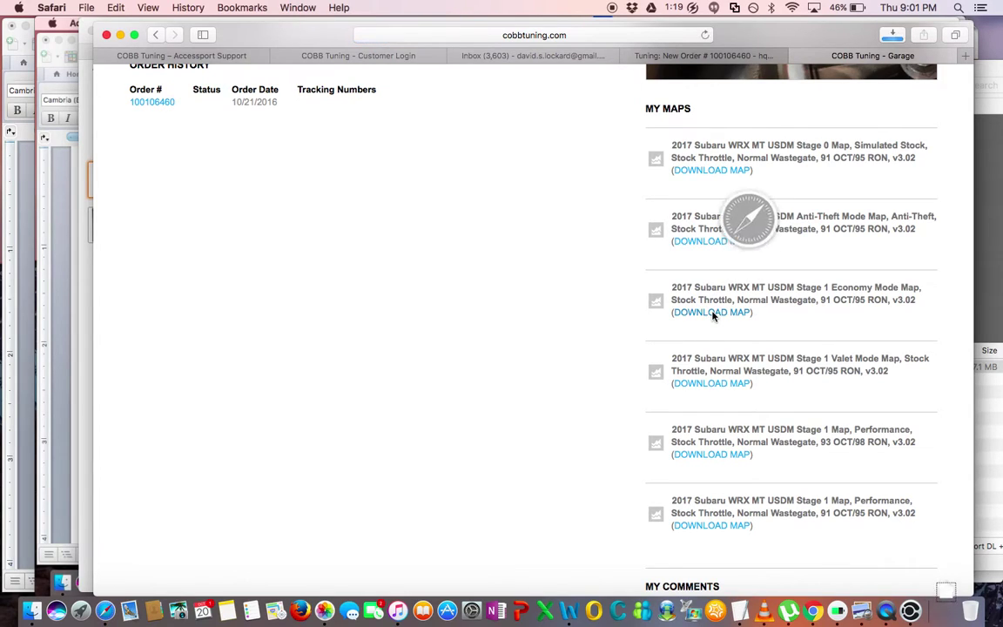
left_click(708, 385)
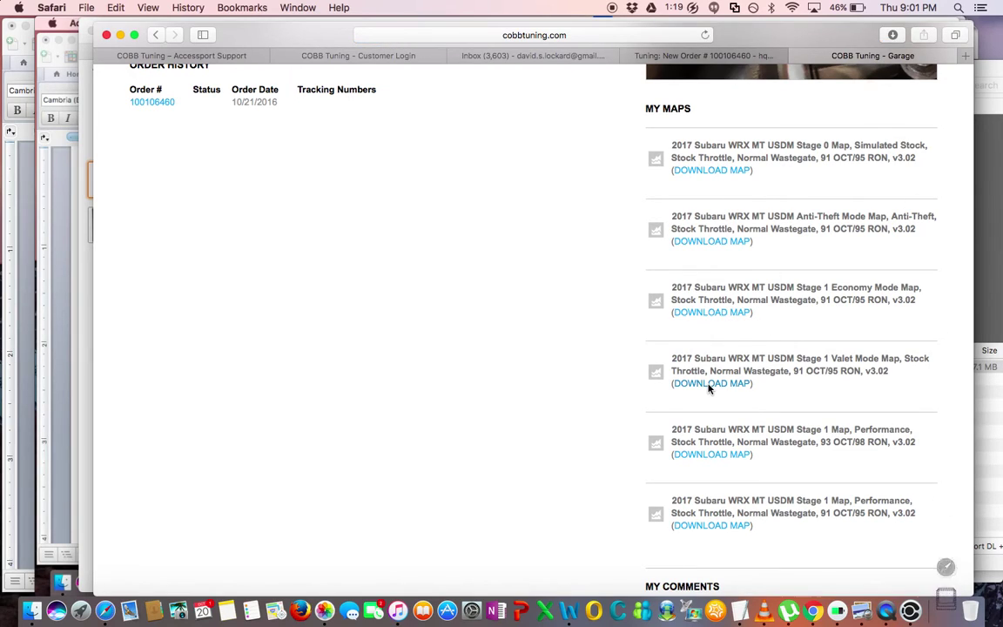
left_click(707, 456)
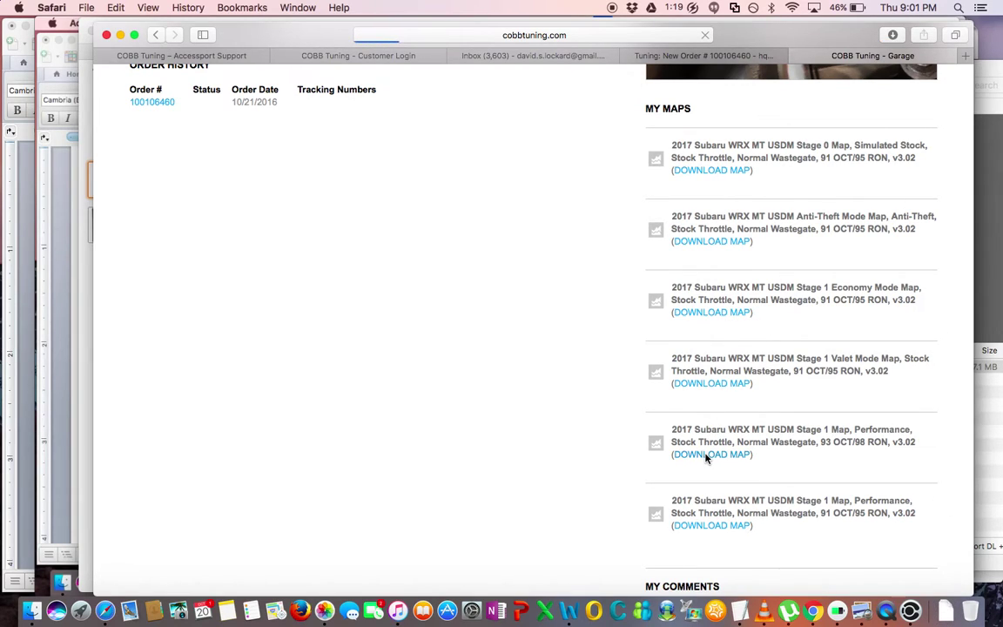
left_click(707, 528)
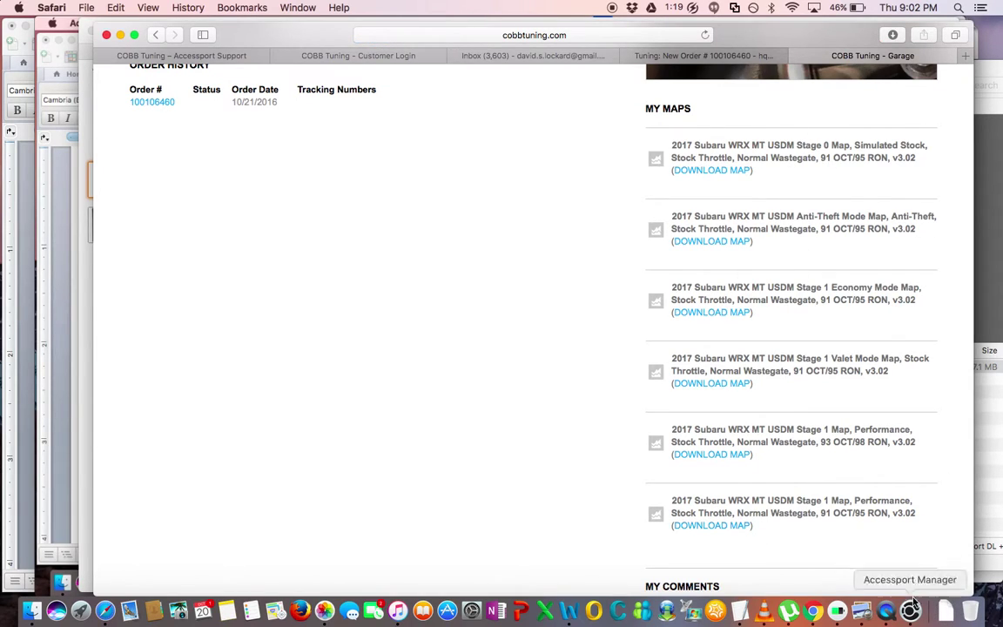
- Check the Downloads stack for the six v302.ptm map files
left_click(946, 611)
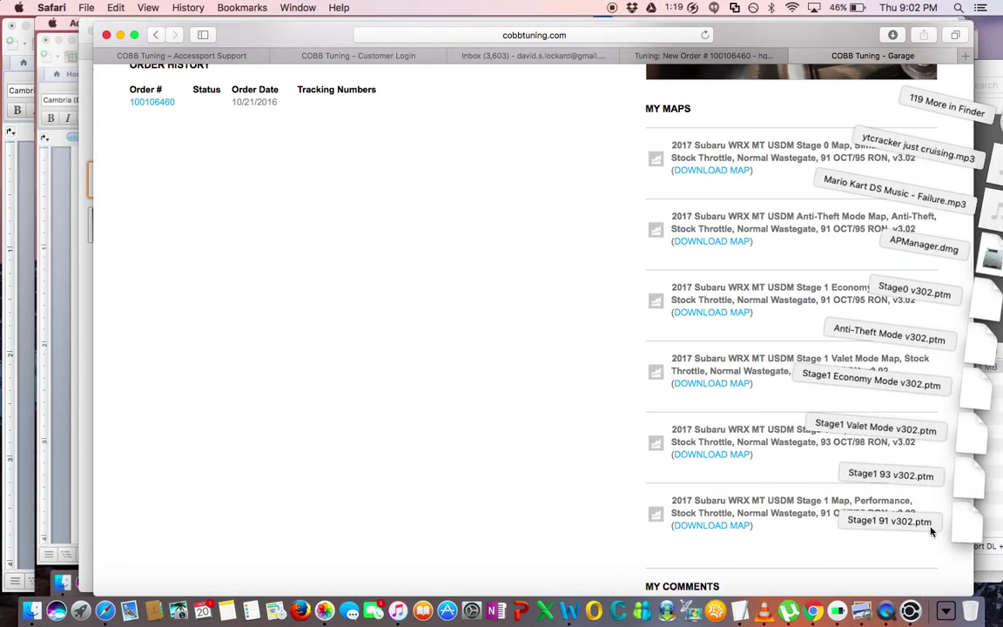
left_click(988, 121)
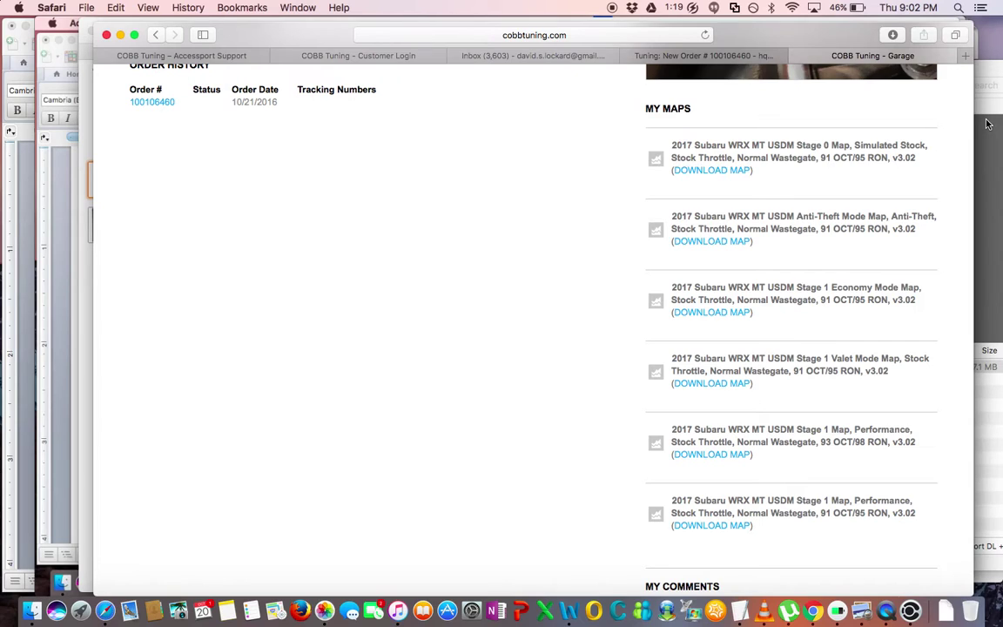
left_click(939, 609)
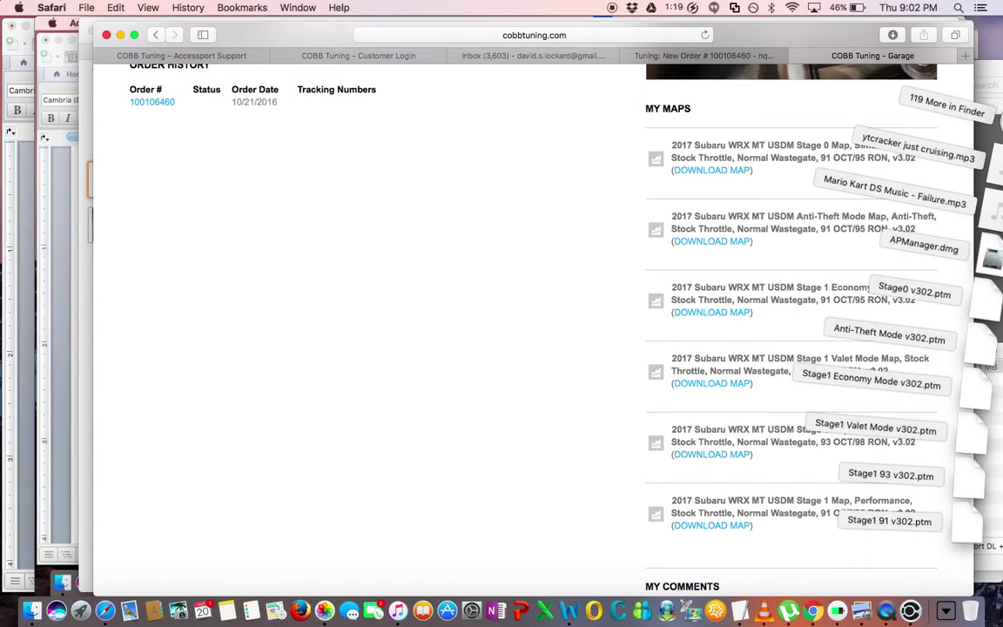
- Select the six .ptm map files in Finder's Downloads folder and launch Accessport Manager
left_click(948, 105)
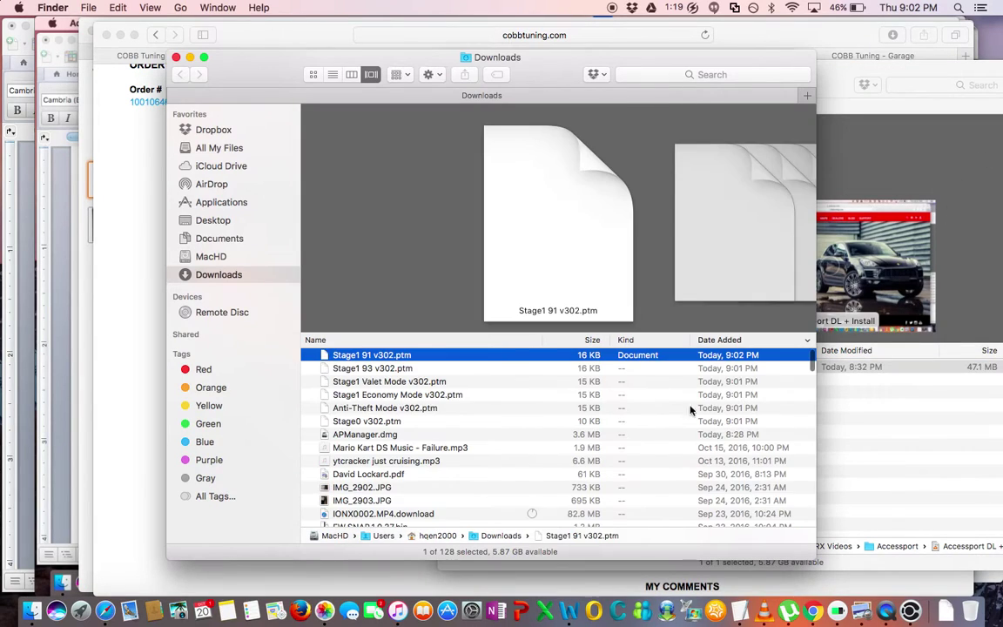
scroll(441, 398, "up", 1)
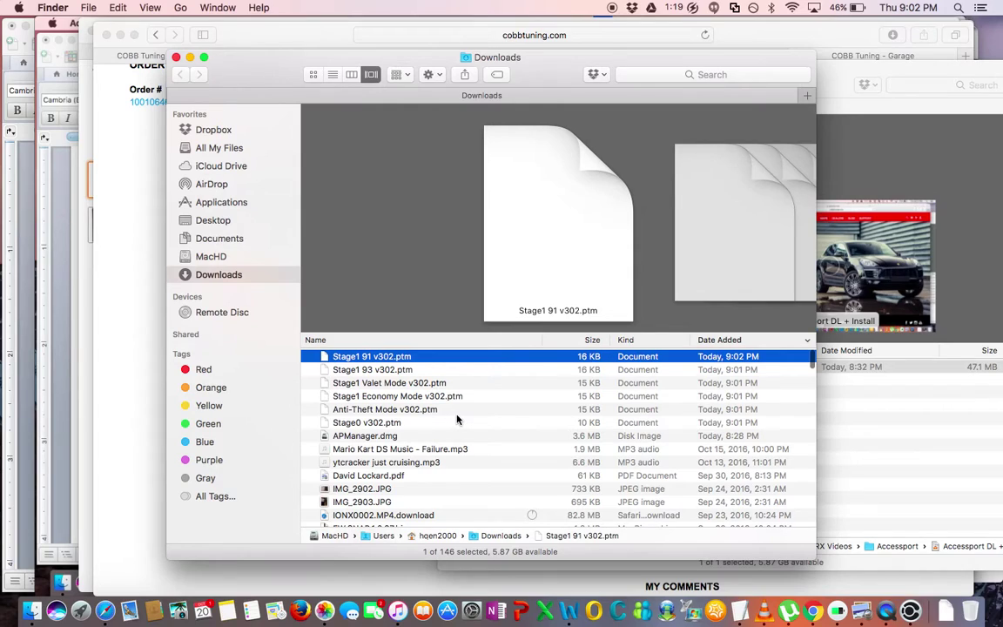
left_click(382, 423, "shift")
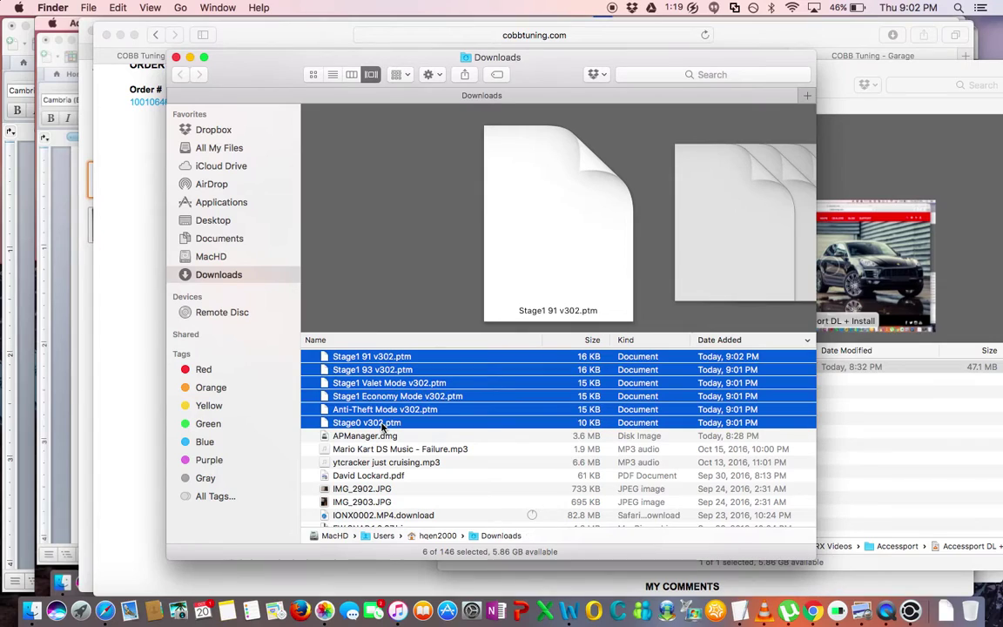
left_click(915, 599)
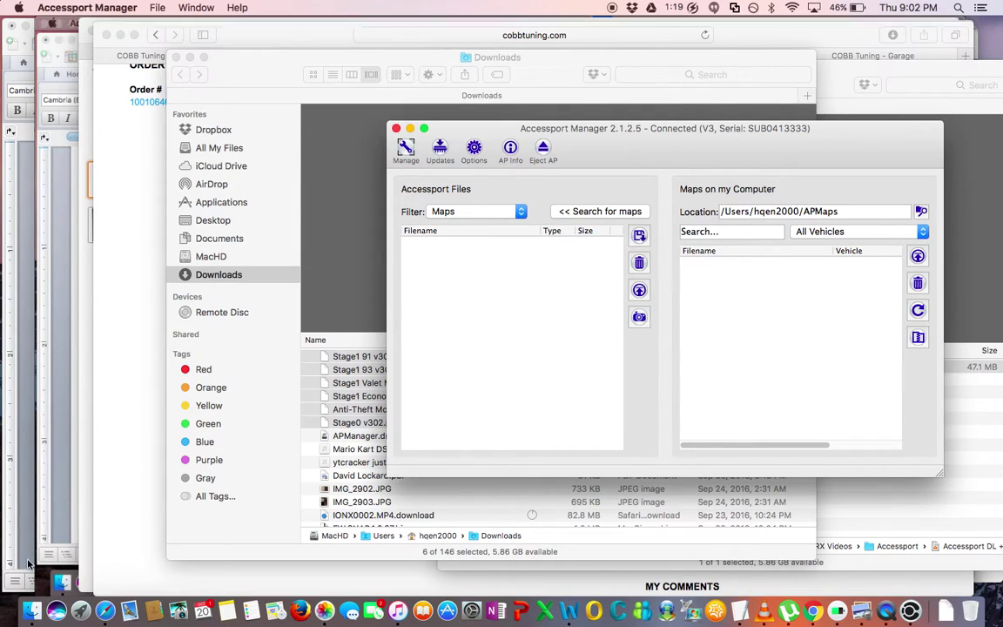
- Open a second Finder window and browse into MacHD > Users > the home folder
left_click(271, 72)
left_click(83, 6)
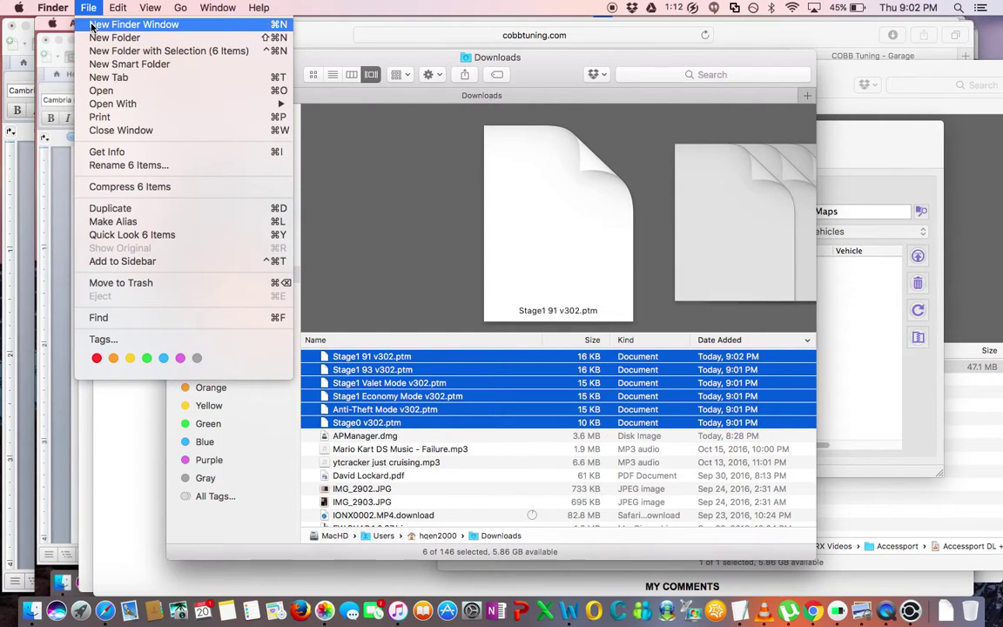
left_click(91, 27)
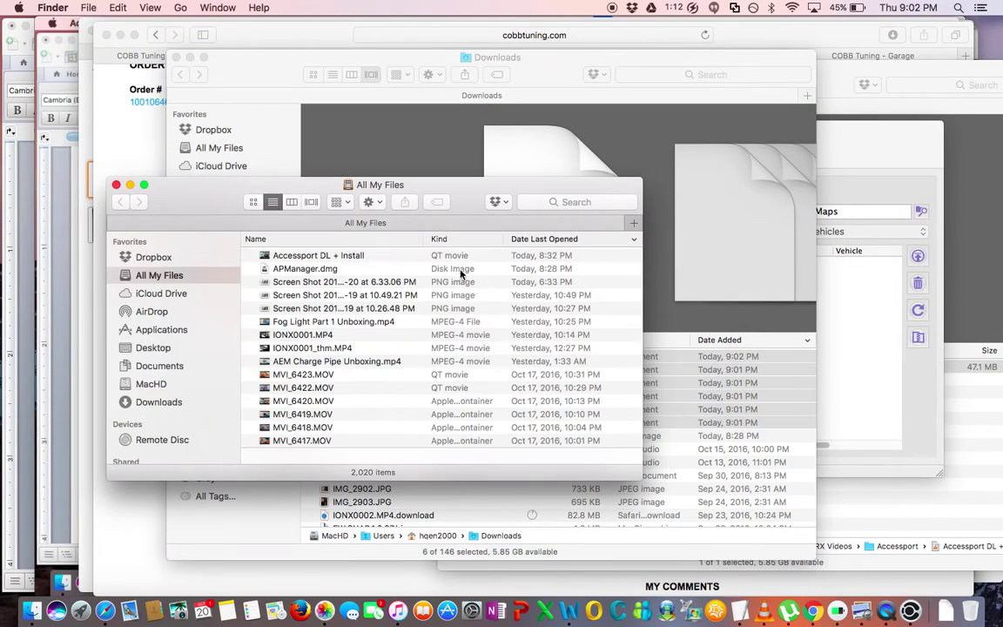
left_click_drag(373, 187, 783, 157)
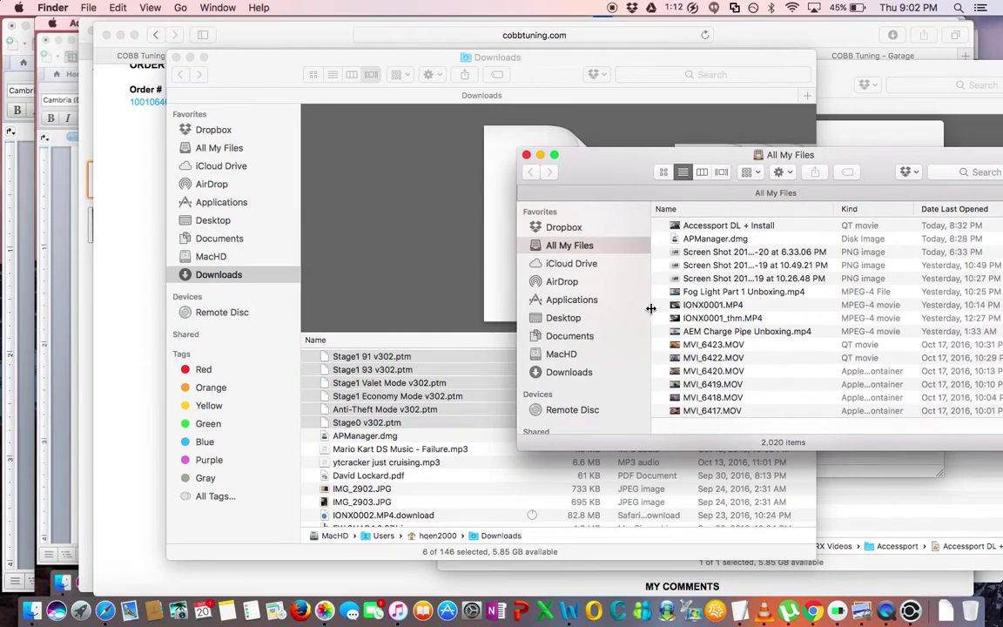
scroll(562, 398, "down", 4)
scroll(562, 391, "up", 5)
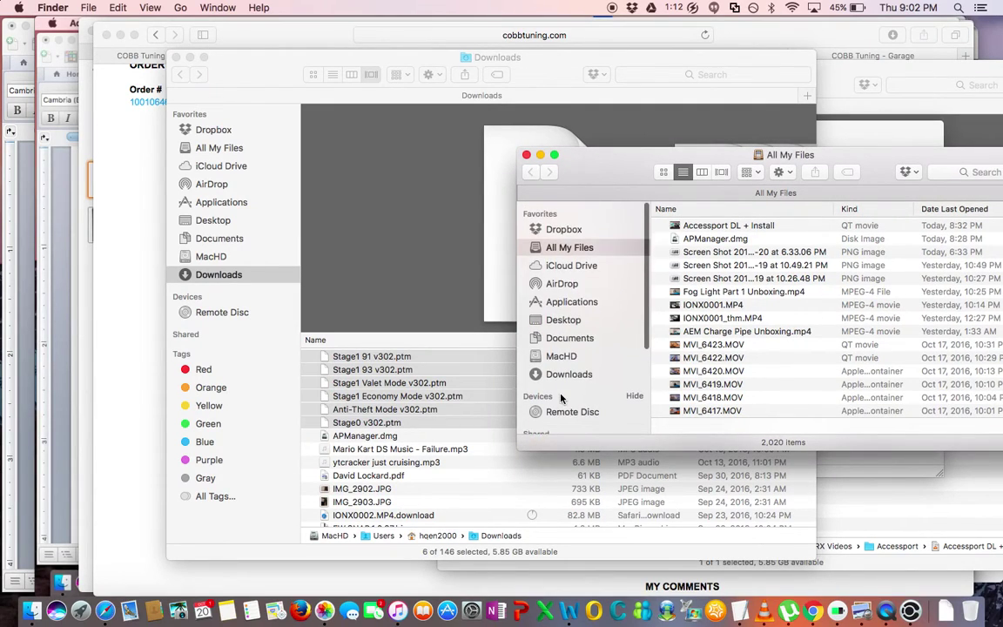
left_click(558, 355)
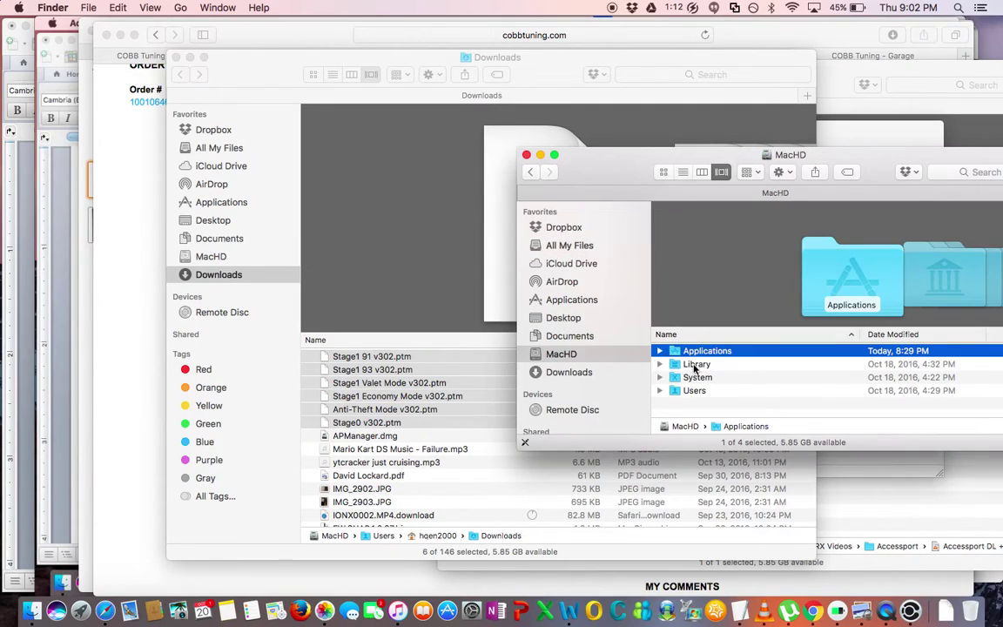
double_click(695, 390)
left_click(662, 349)
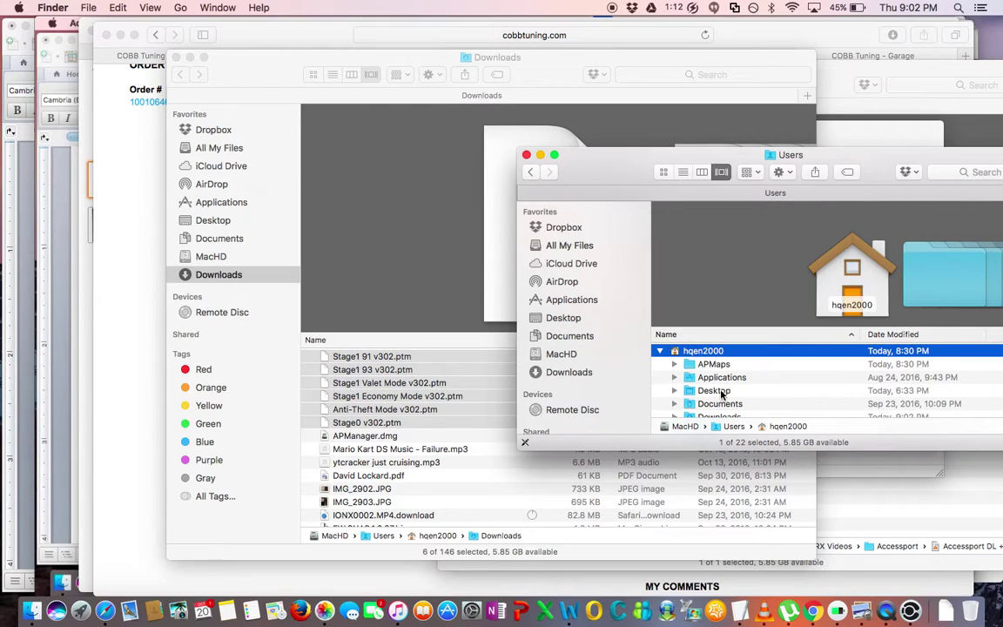
scroll(688, 383, "down", 3)
left_click(675, 392)
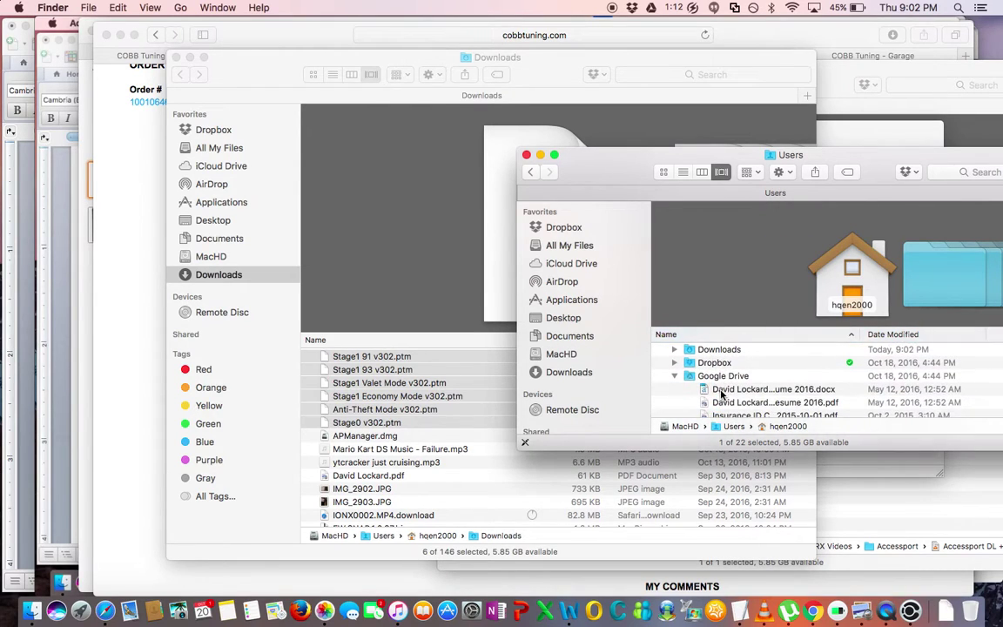
- Open the empty APMaps folder and move the six WRX .ptm files from Downloads into it
left_click(909, 615)
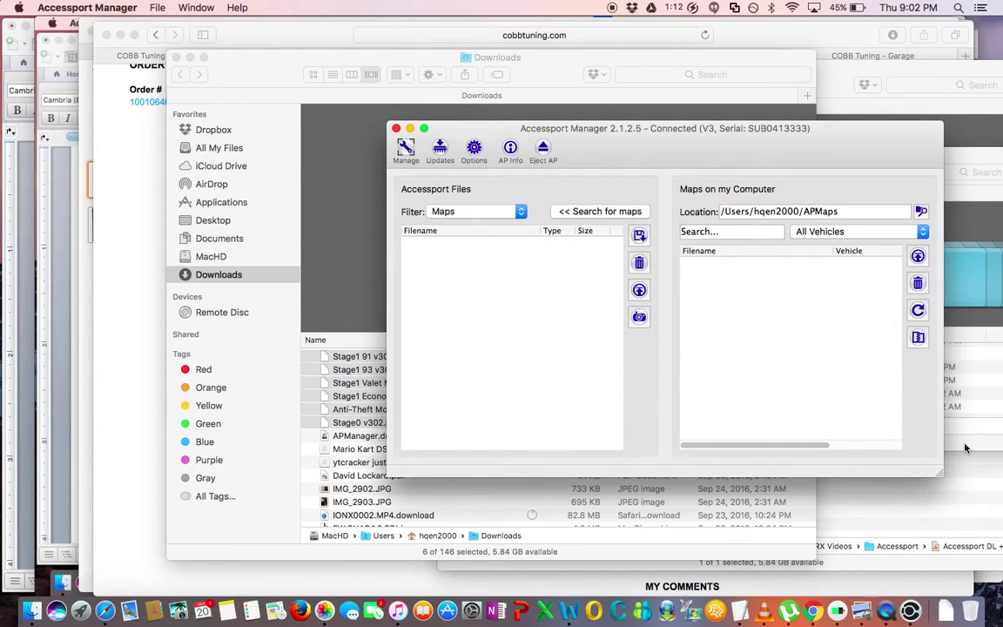
left_click(959, 445)
scroll(781, 364, "up", 3)
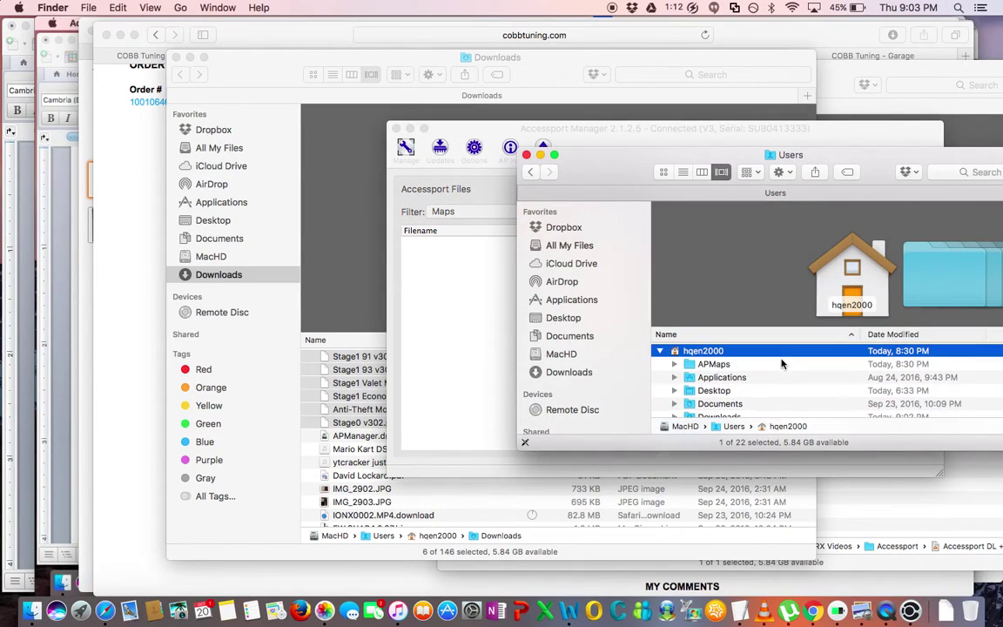
left_click(711, 370)
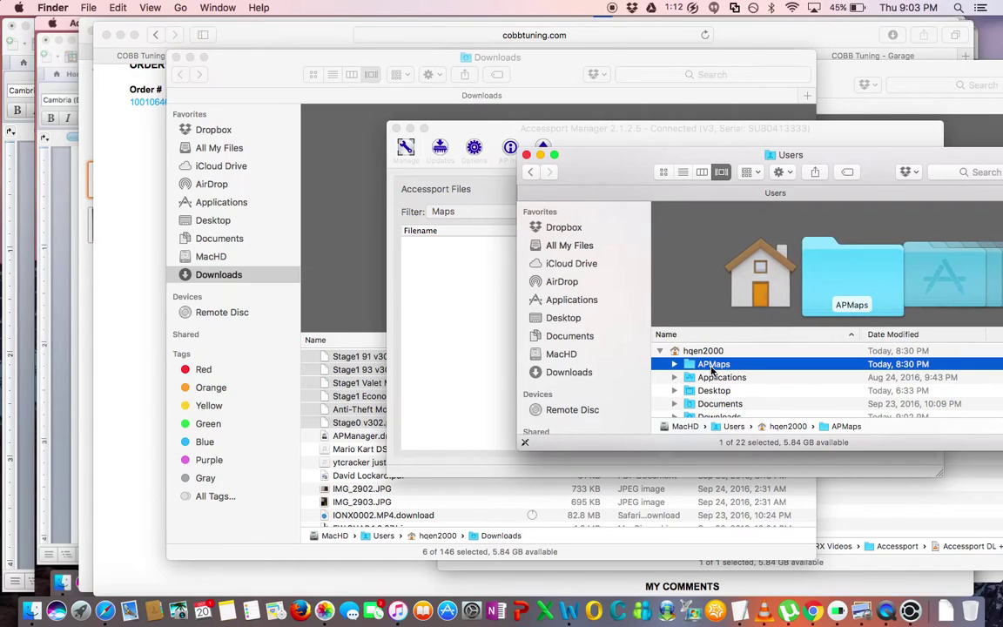
double_click(712, 370)
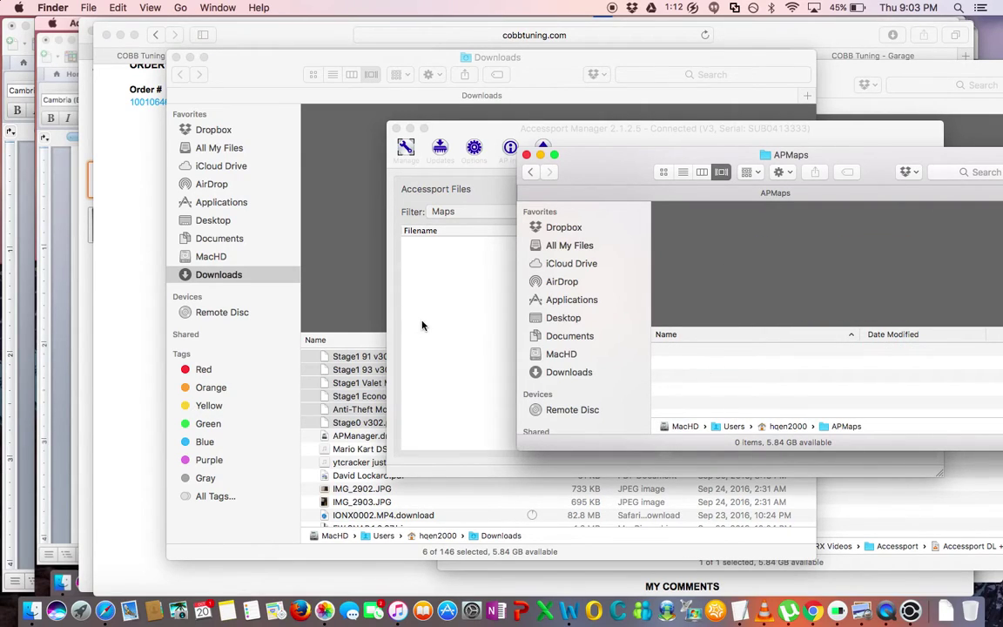
left_click_drag(338, 380, 761, 364)
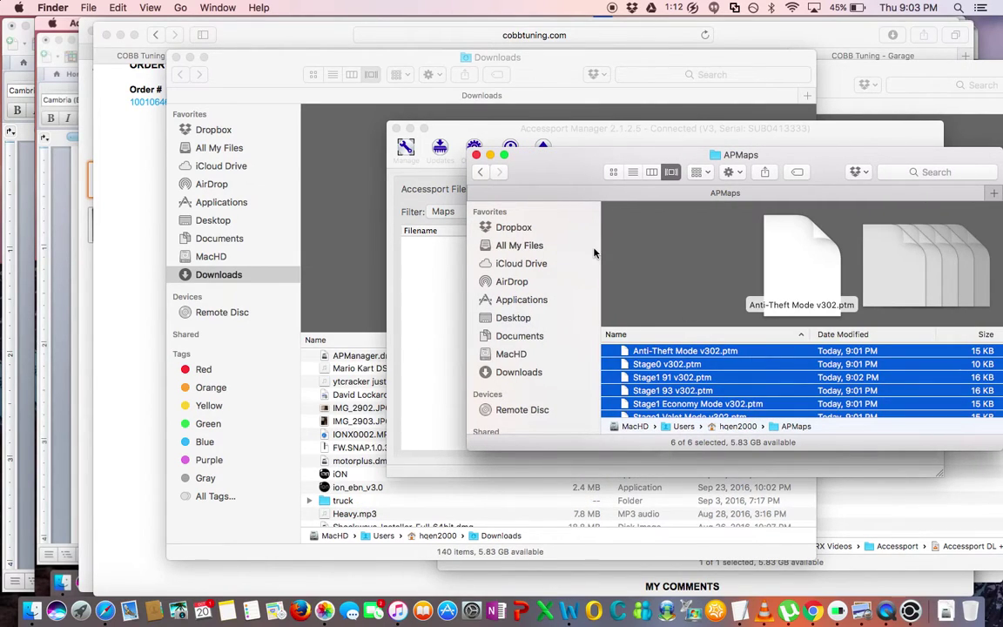
- Refresh Accessport Manager's Maps on my Computer list so the six APMaps maps appear
left_click(455, 298)
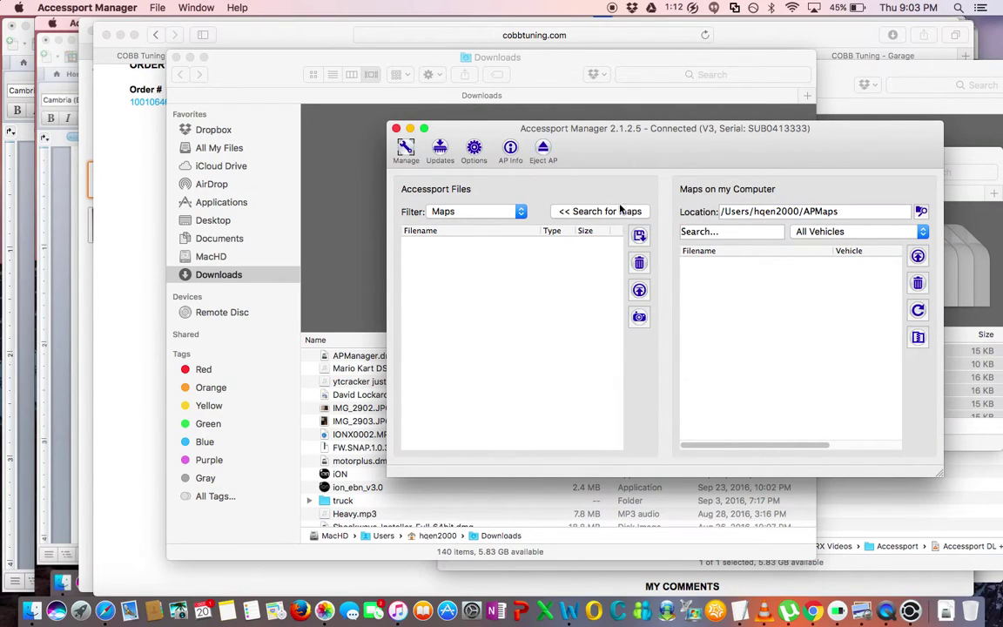
left_click(575, 212)
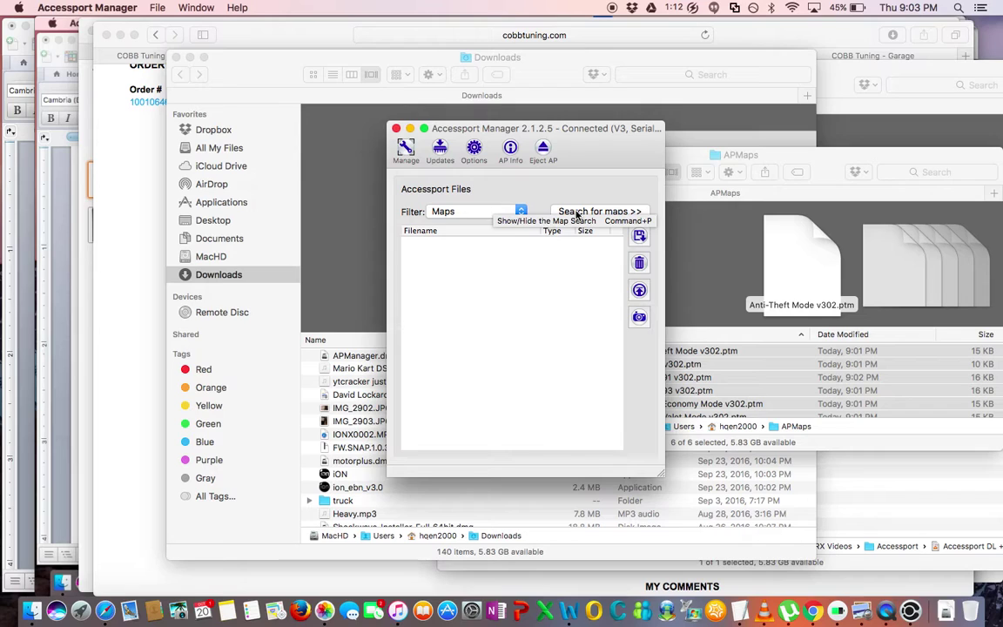
left_click(576, 213)
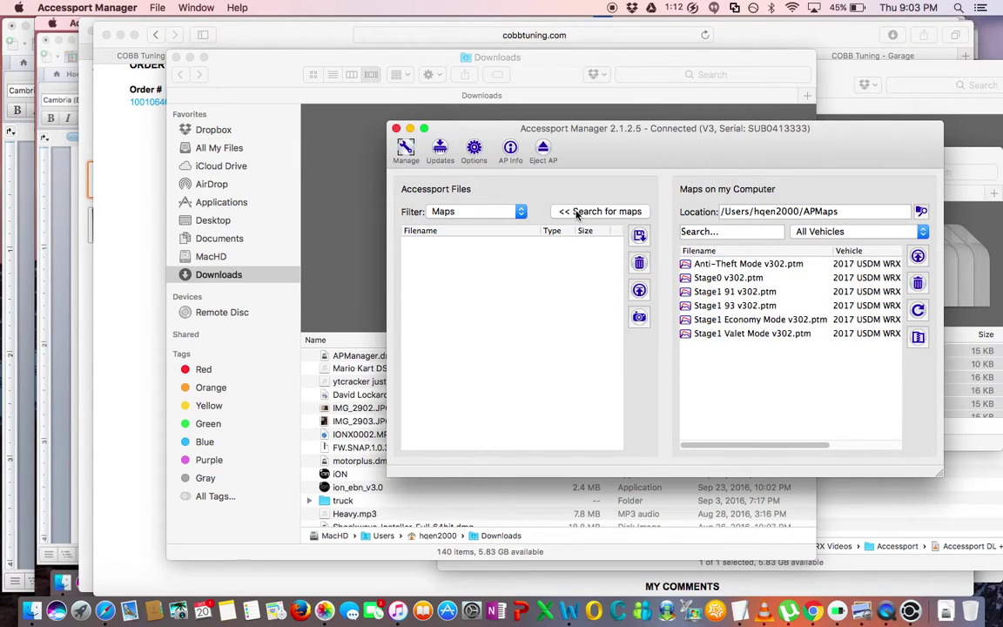
- Close the APMaps, Downloads and leftover Accessport Finder windows
left_click_drag(608, 132, 427, 177)
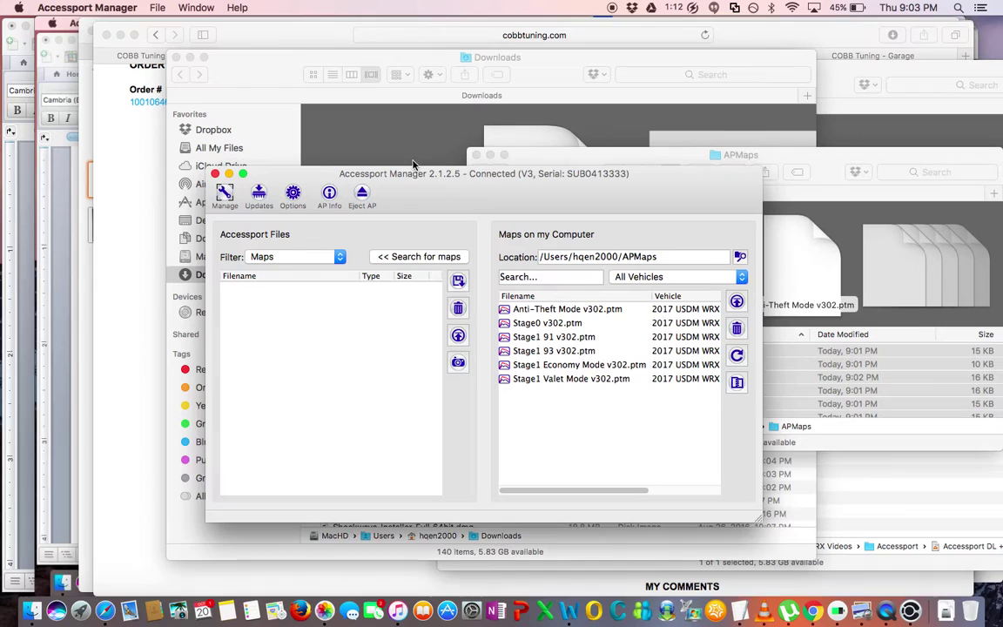
left_click(795, 153)
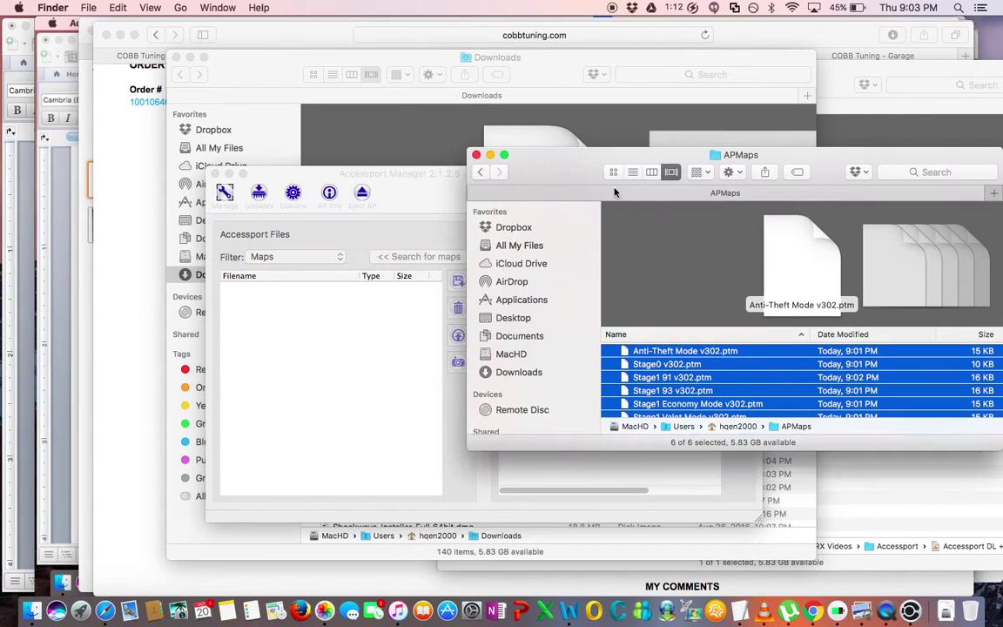
left_click(477, 155)
left_click(175, 56)
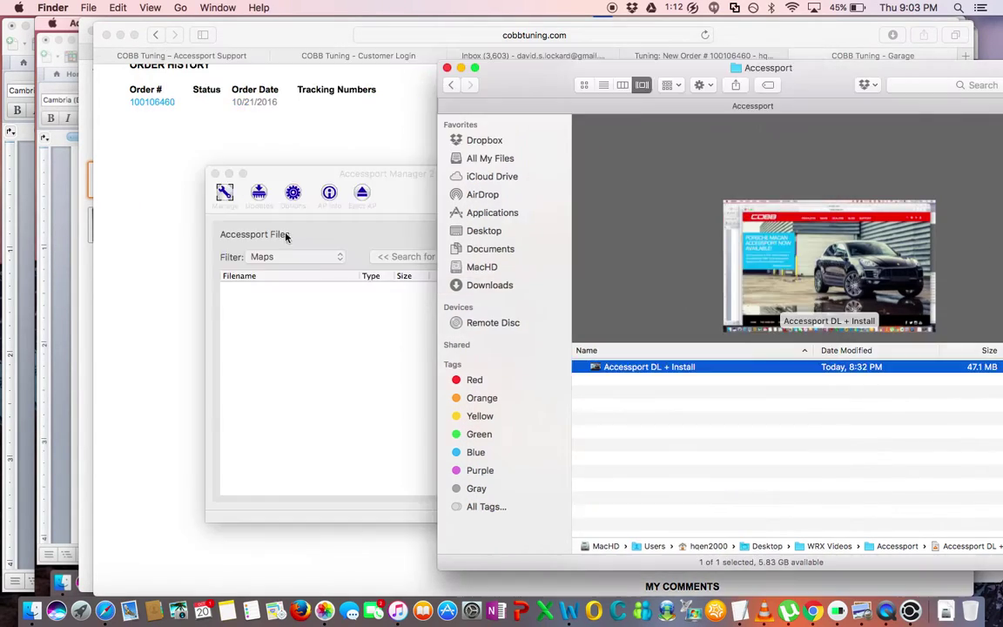
left_click(347, 354)
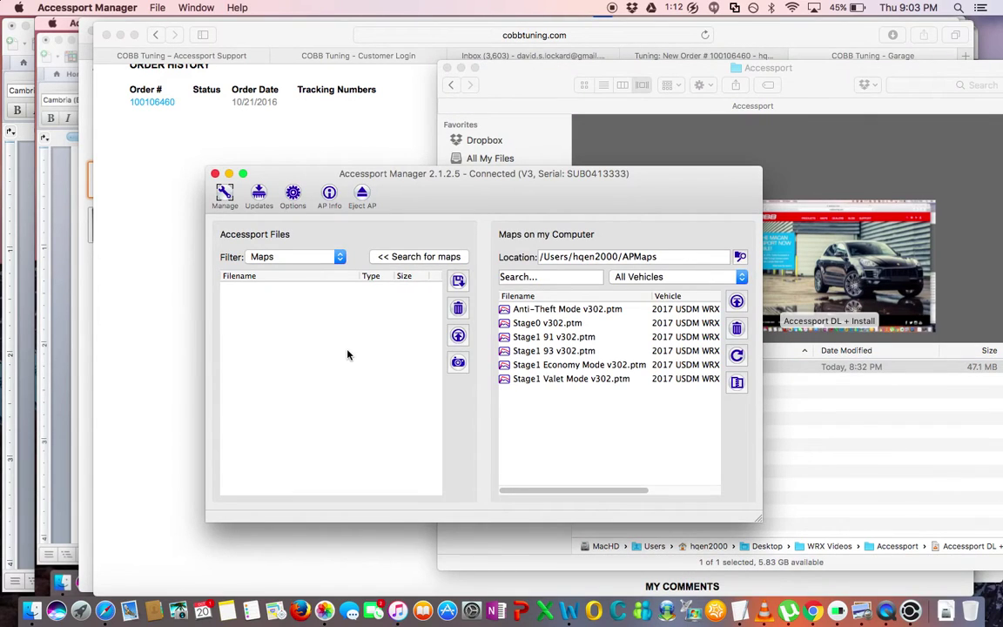
left_click(447, 67)
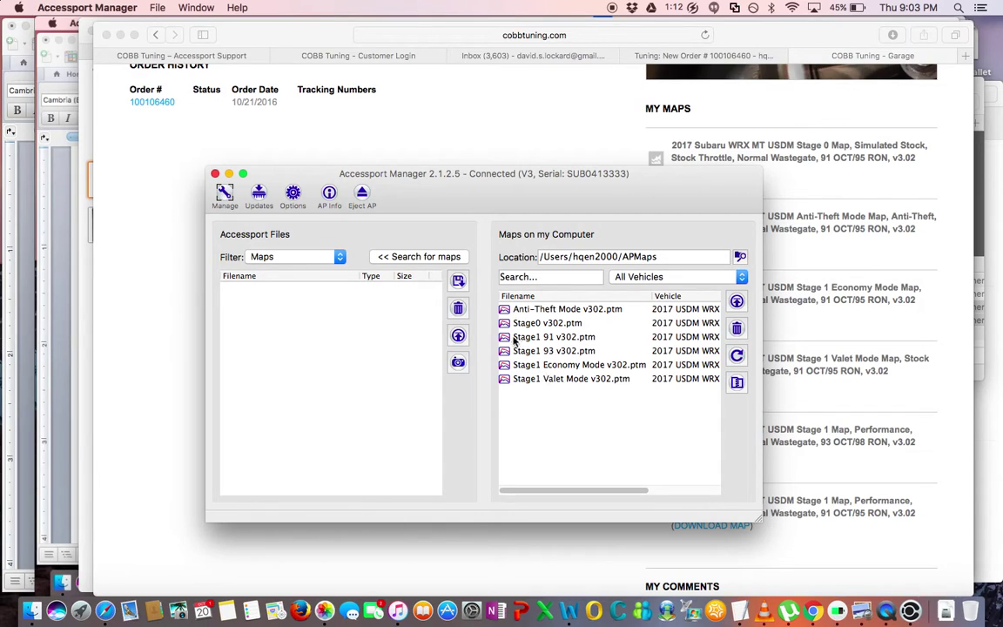
- Select all six WRX maps, from Anti-Theft Mode to Stage1 91 v302.ptm, and copy them onto the Accessport
left_click(549, 337)
left_click(547, 310)
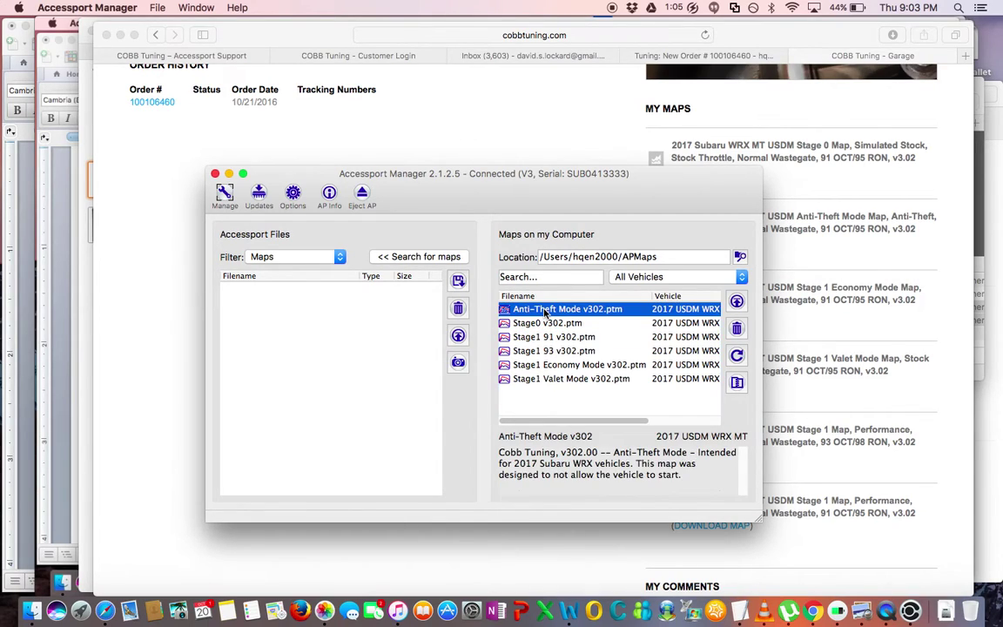
key("shift+Down")
key("shift+Down")
key("shift+Down")
key("shift+Down")
key("shift+Down")
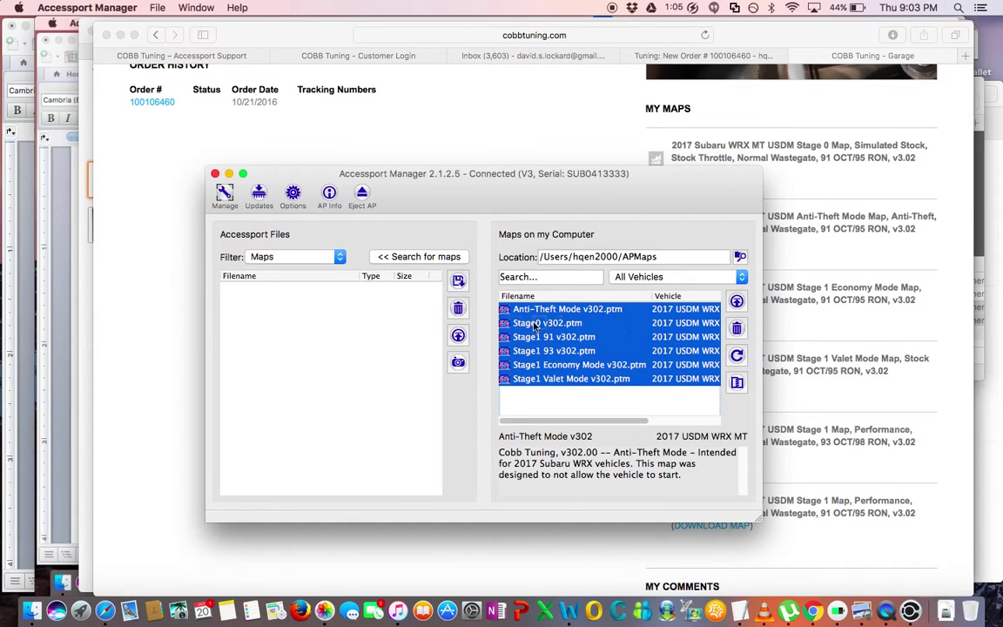
left_click_drag(522, 325, 392, 348)
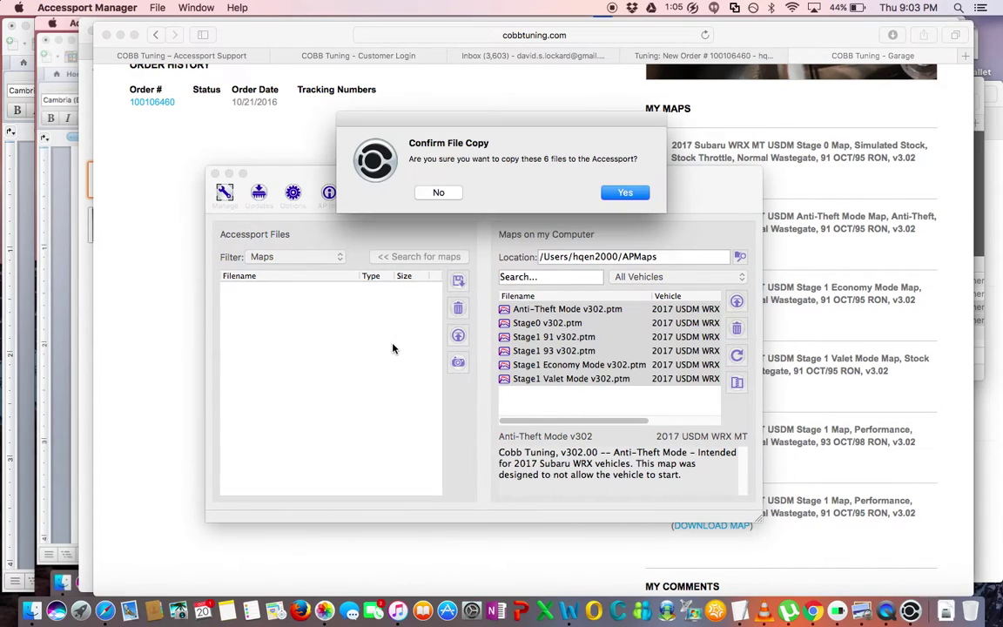
left_click(621, 195)
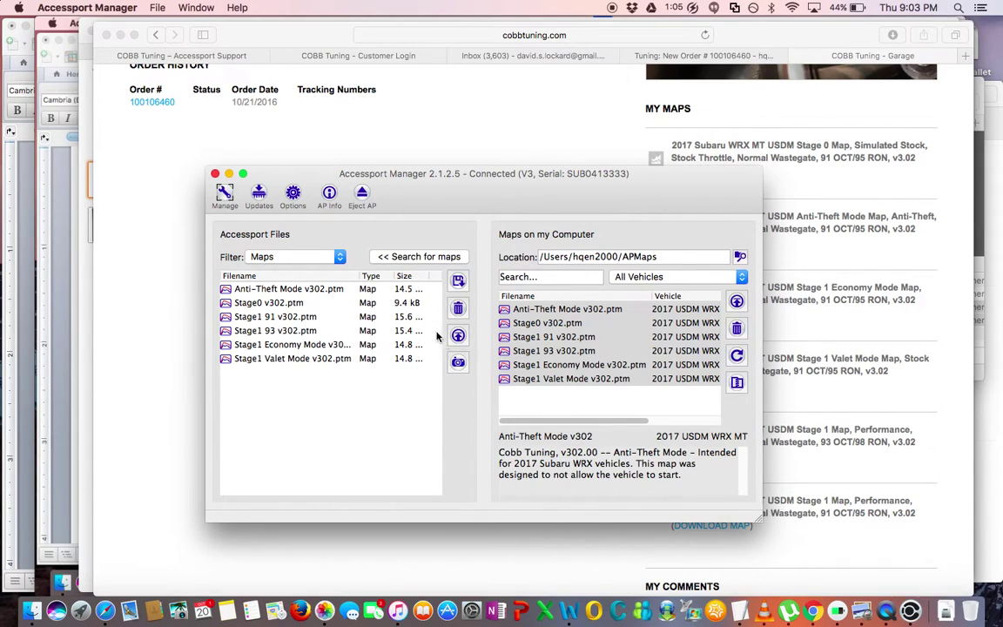
- Check the Accessport Files list filtered to Maps, then eject the Accessport
left_click(228, 198)
left_click(286, 257)
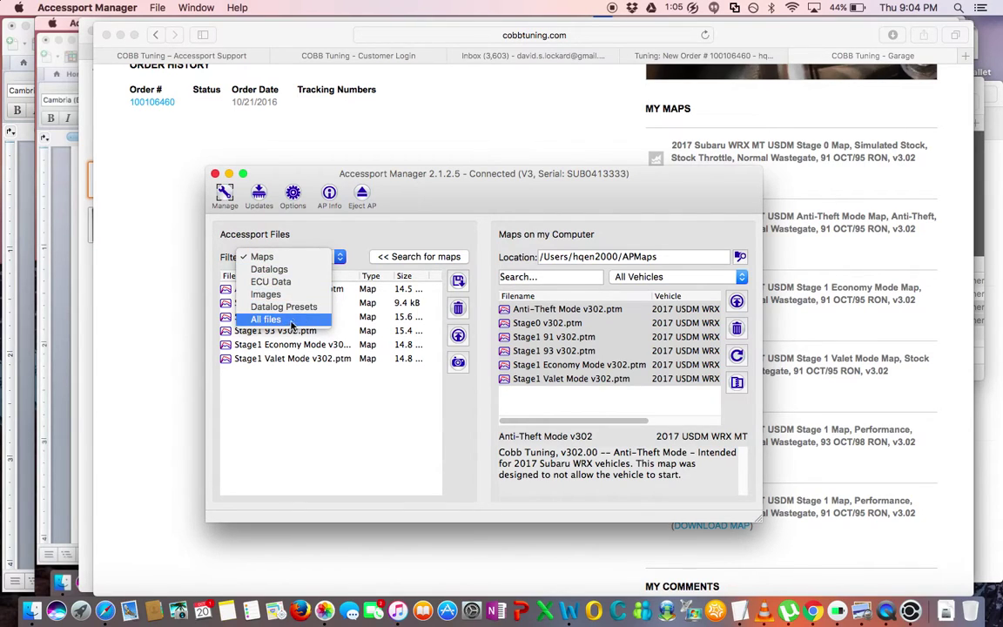
left_click(250, 209)
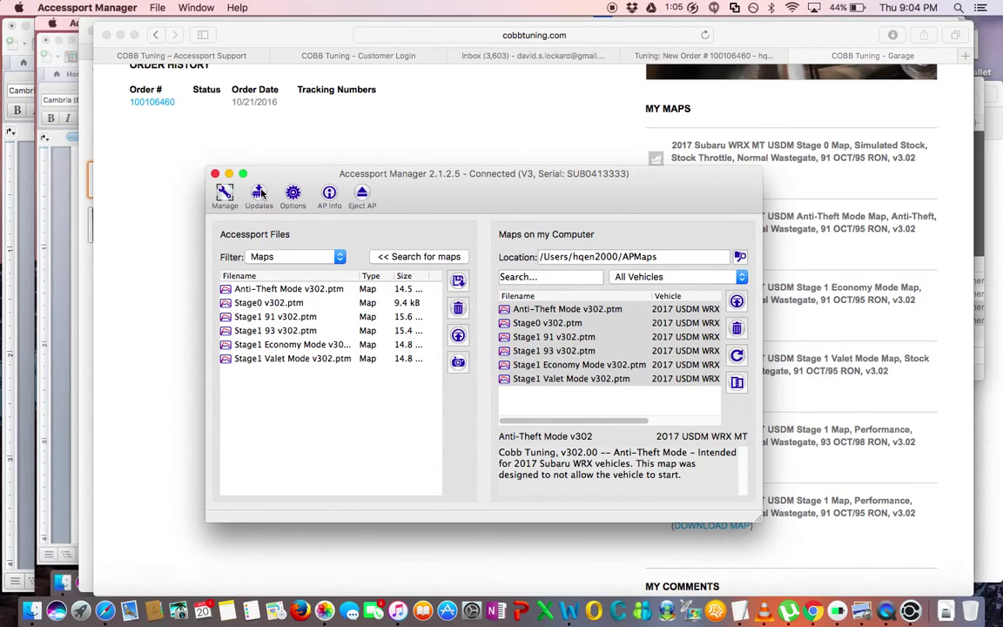
left_click(362, 197)
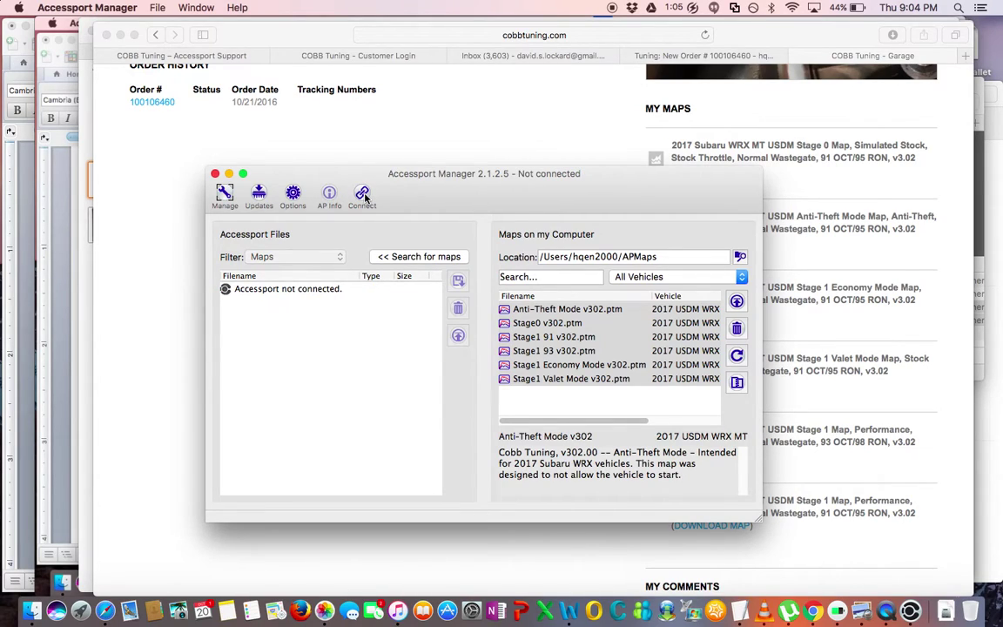